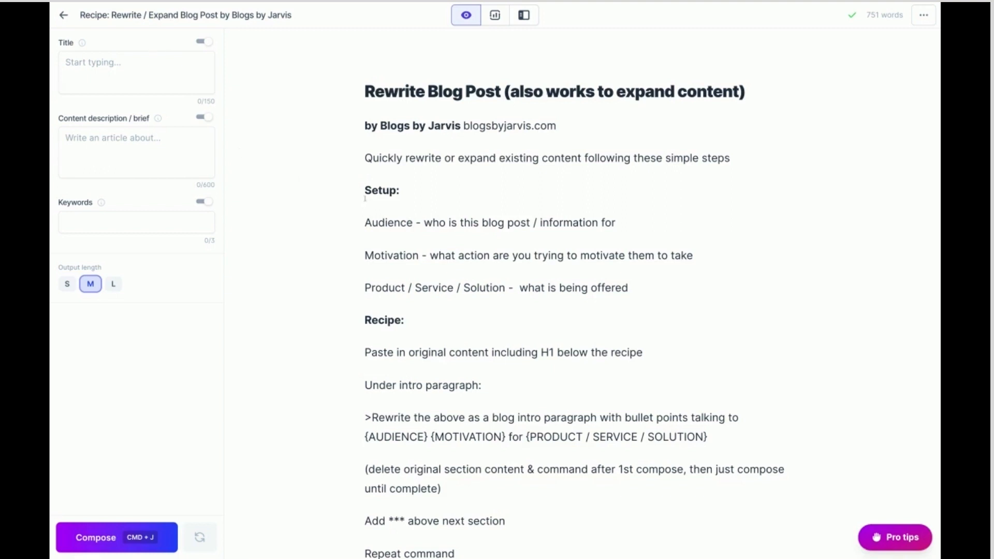
Review the Audience, Motivation and Product / Service / Solution definitions in the recipe's Setup section.
{"action": "left_click_drag", "start_coordinate": [366, 222], "coordinate": [413, 223]}
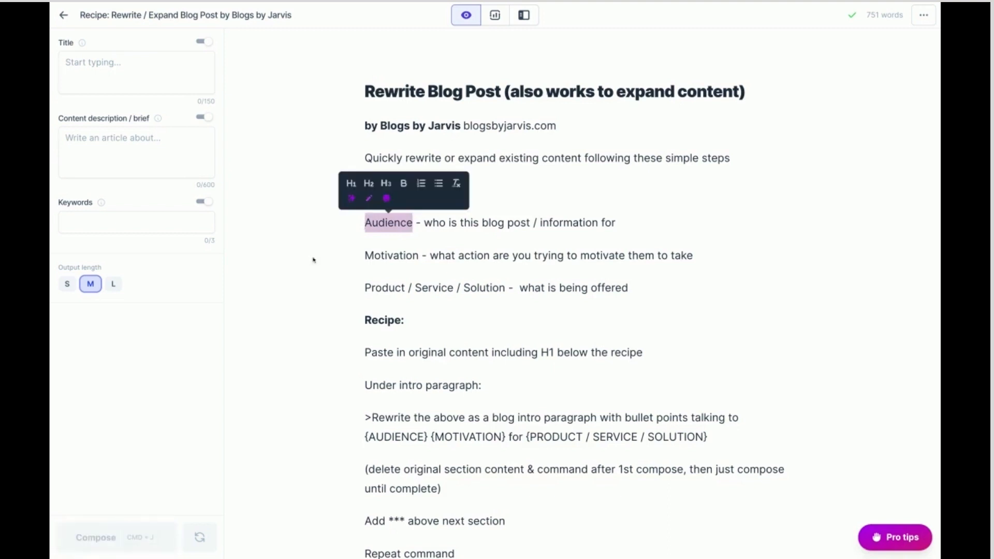
{"action": "left_click", "coordinate": [332, 260]}
{"action": "left_click_drag", "start_coordinate": [365, 255], "coordinate": [413, 255]}
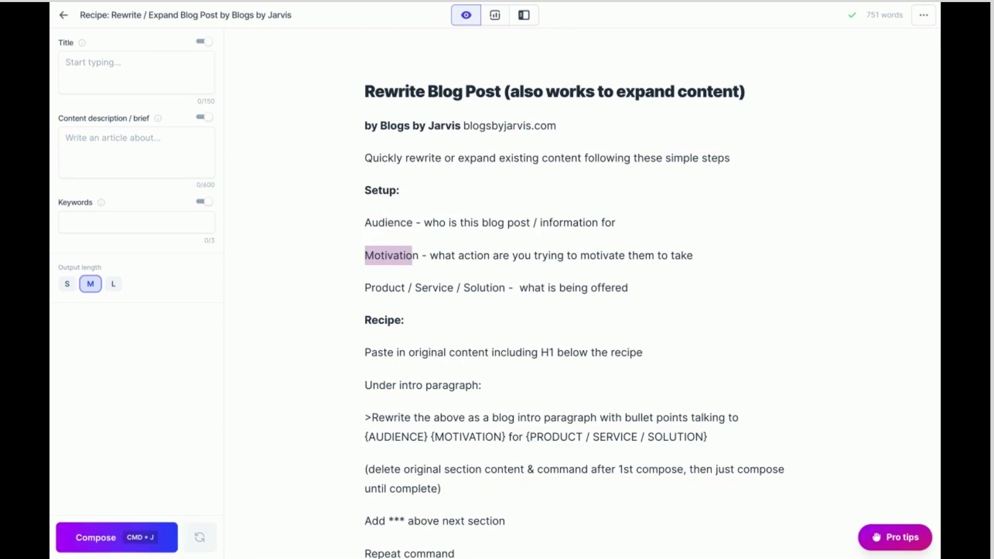
{"action": "left_click_drag", "start_coordinate": [412, 255], "coordinate": [419, 256]}
{"action": "left_click_drag", "start_coordinate": [363, 288], "coordinate": [505, 288]}
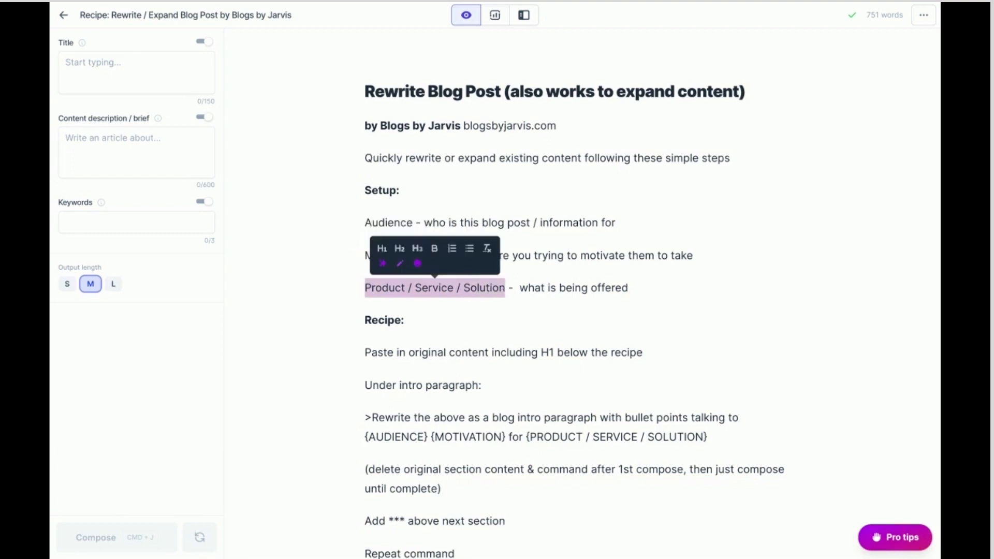
{"action": "left_click", "coordinate": [511, 309]}
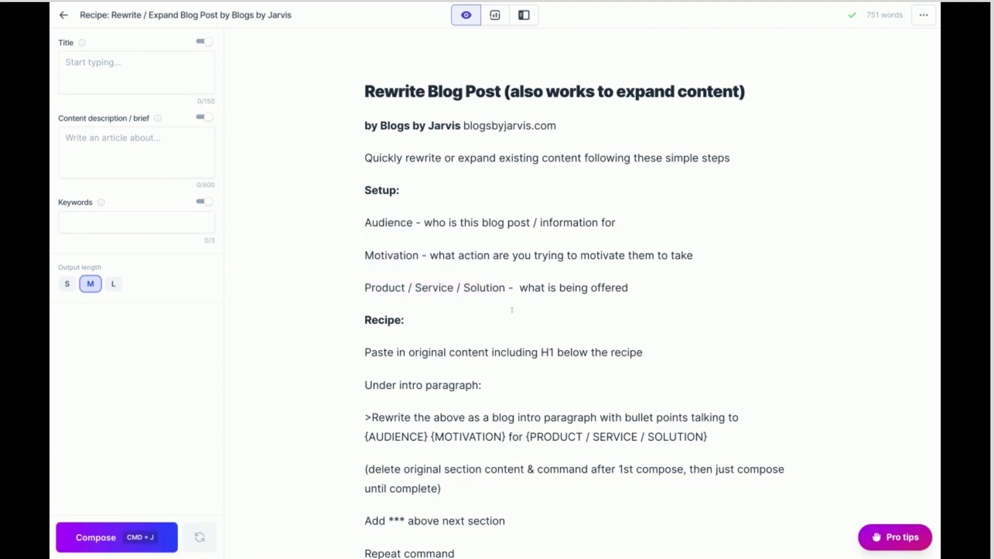
Read through the recipe instructions, the example recipe and the original Florida Veterans article beneath them.
{"action": "scroll", "coordinate": [511, 309], "scroll_direction": "down", "scroll_amount": 1}
{"action": "scroll", "coordinate": [652, 295], "scroll_direction": "down", "scroll_amount": 4}
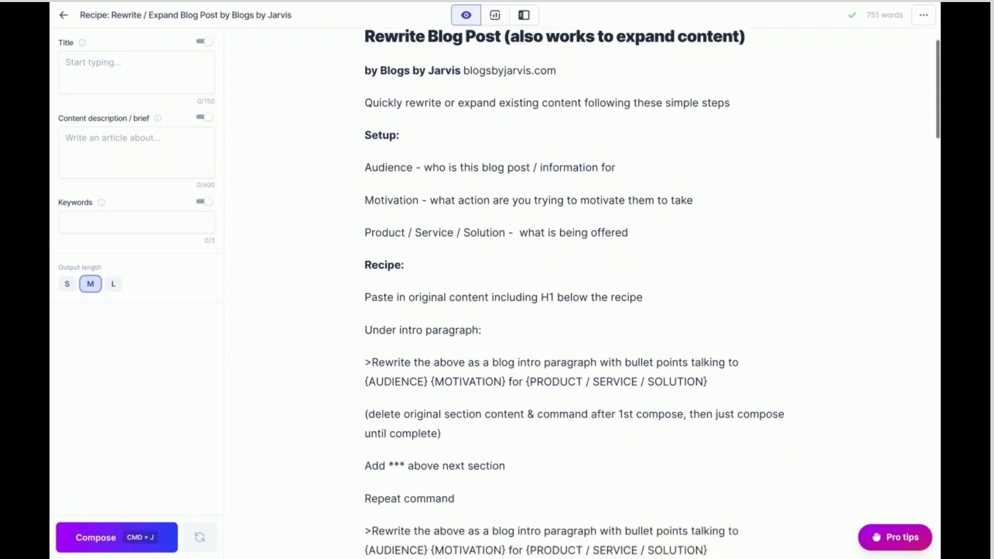
{"action": "scroll", "coordinate": [652, 295], "scroll_direction": "down", "scroll_amount": 4}
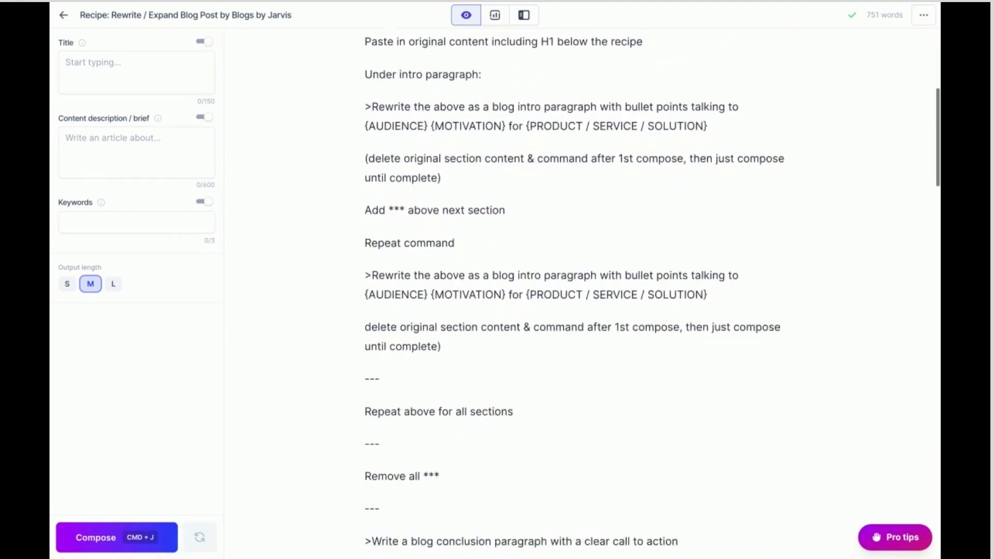
{"action": "scroll", "coordinate": [652, 295], "scroll_direction": "down", "scroll_amount": 1}
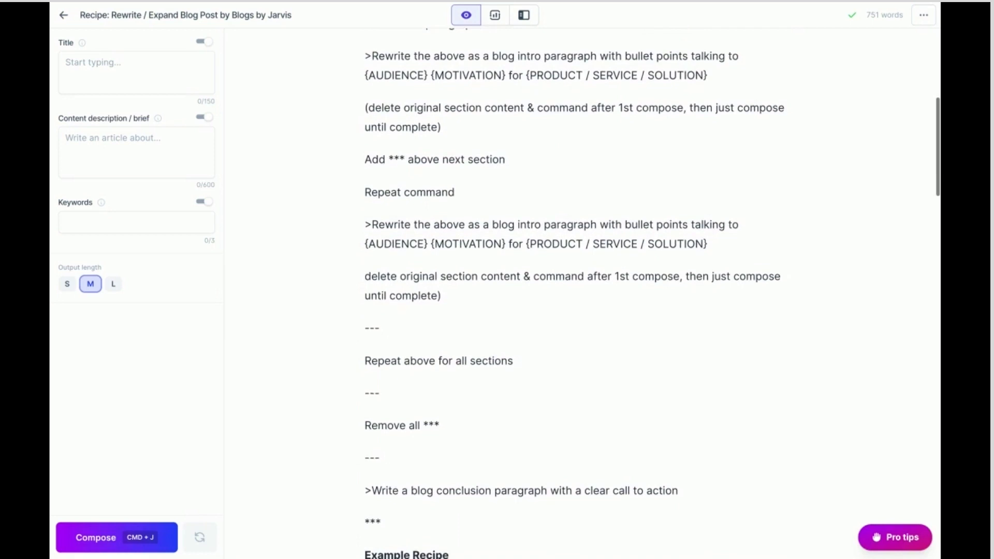
{"action": "scroll", "coordinate": [652, 295], "scroll_direction": "up", "scroll_amount": 1}
{"action": "scroll", "coordinate": [652, 295], "scroll_direction": "down", "scroll_amount": 1}
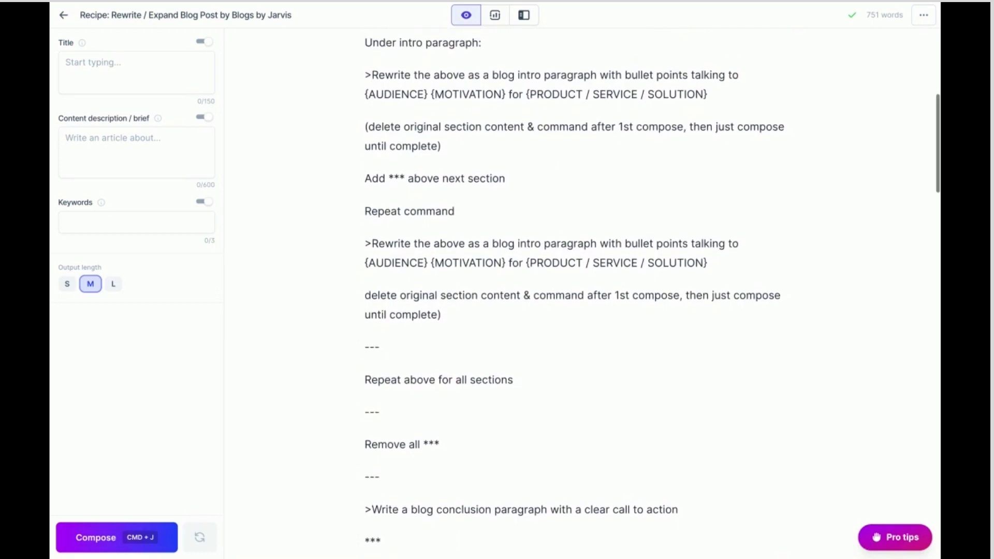
{"action": "scroll", "coordinate": [652, 295], "scroll_direction": "down", "scroll_amount": 1}
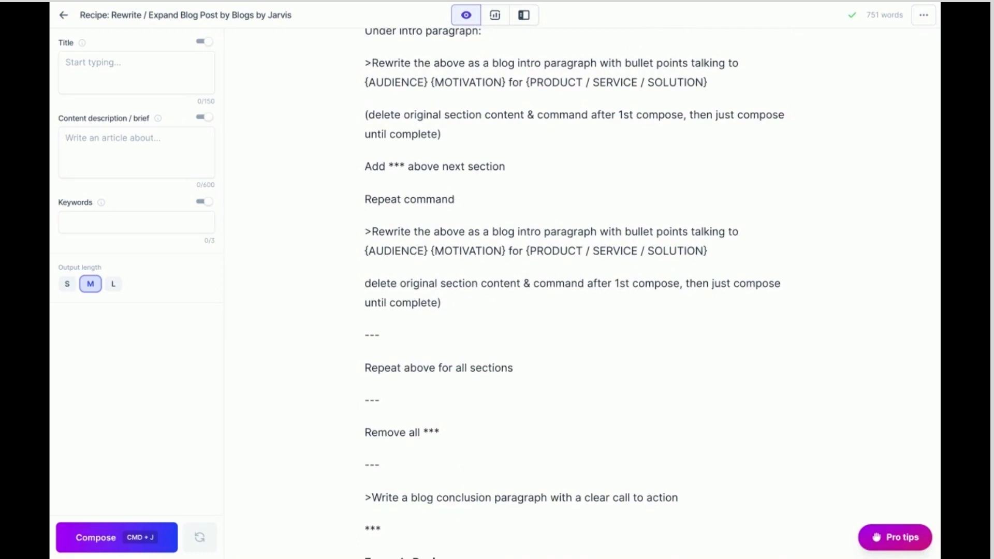
{"action": "scroll", "coordinate": [574, 292], "scroll_direction": "down", "scroll_amount": 10}
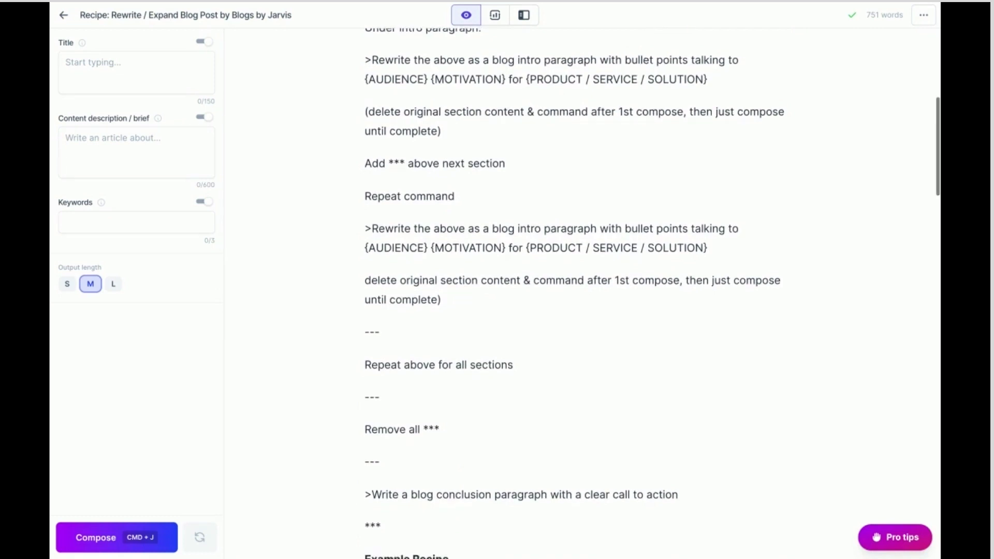
{"action": "scroll", "coordinate": [574, 293], "scroll_direction": "down", "scroll_amount": 10}
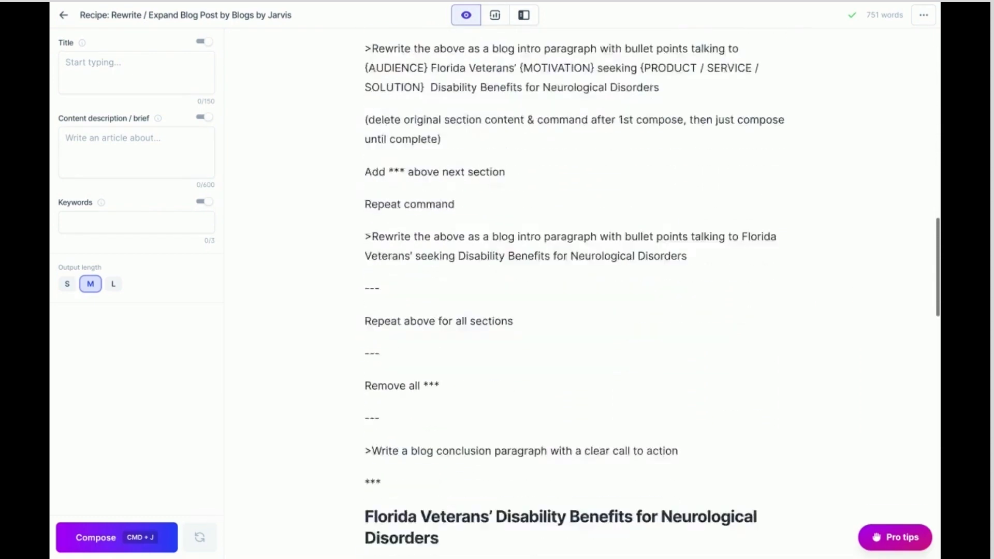
{"action": "scroll", "coordinate": [573, 292], "scroll_direction": "down", "scroll_amount": 2}
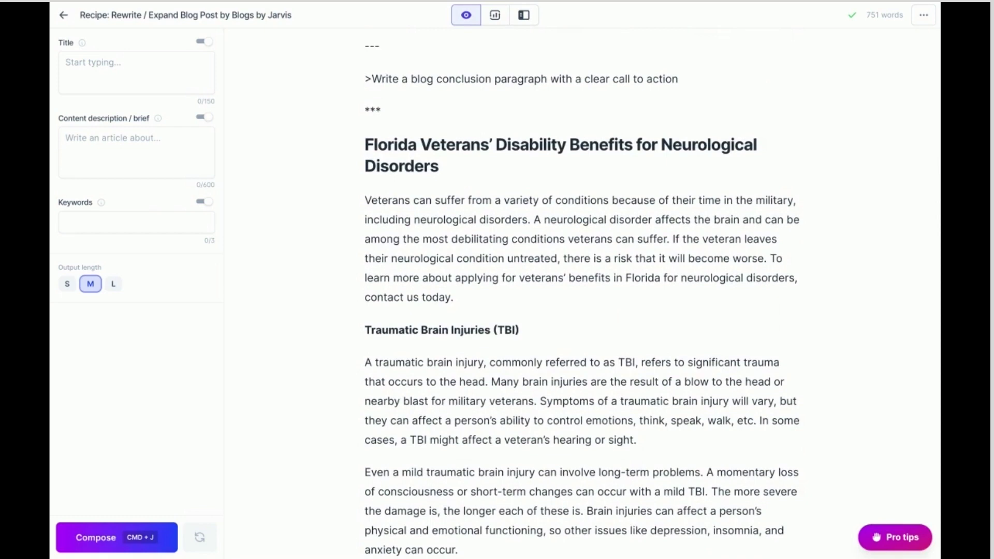
{"action": "scroll", "coordinate": [573, 293], "scroll_direction": "down", "scroll_amount": 3}
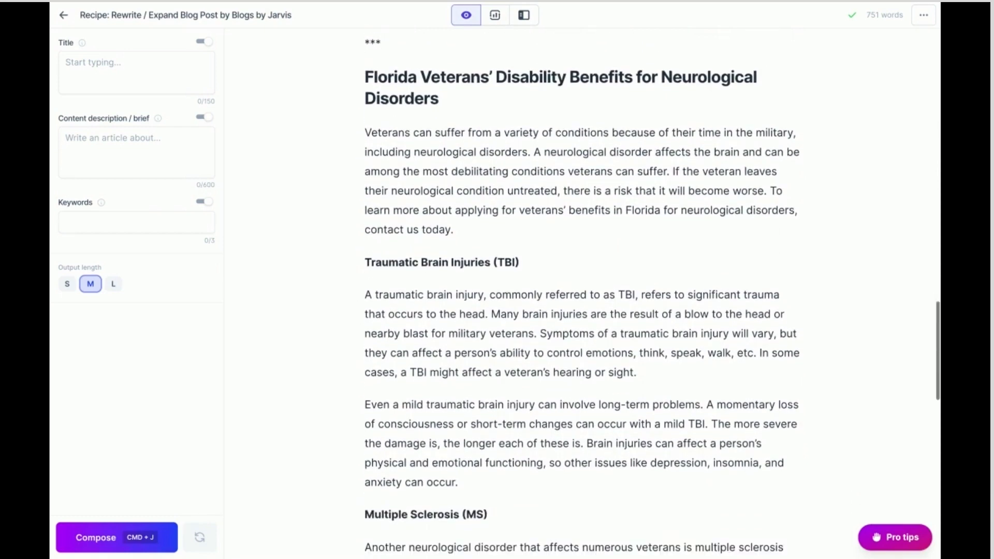
{"action": "scroll", "coordinate": [573, 292], "scroll_direction": "down", "scroll_amount": 1}
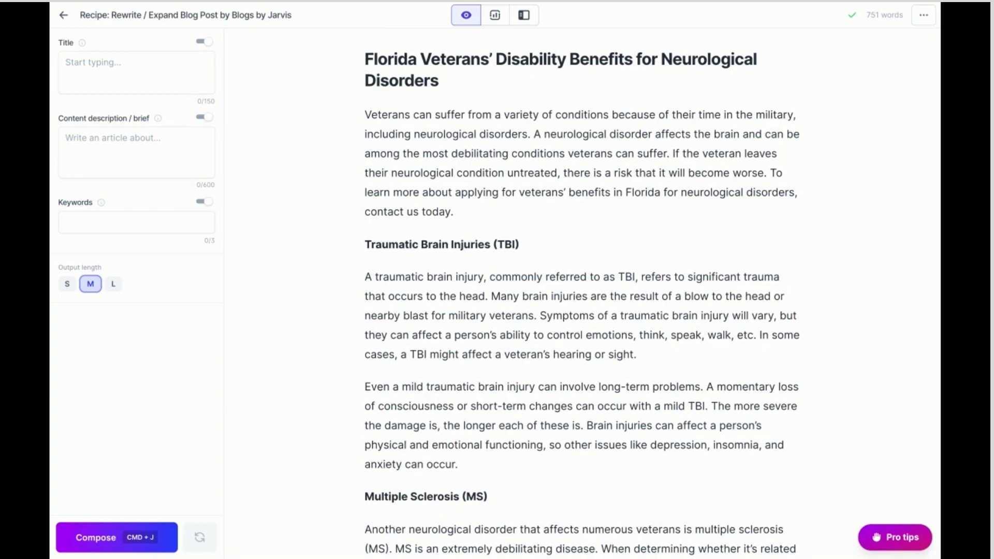
Compare the recipe's paste instruction with the original article and the *** separator above its heading.
{"action": "scroll", "coordinate": [652, 290], "scroll_direction": "up", "scroll_amount": 10}
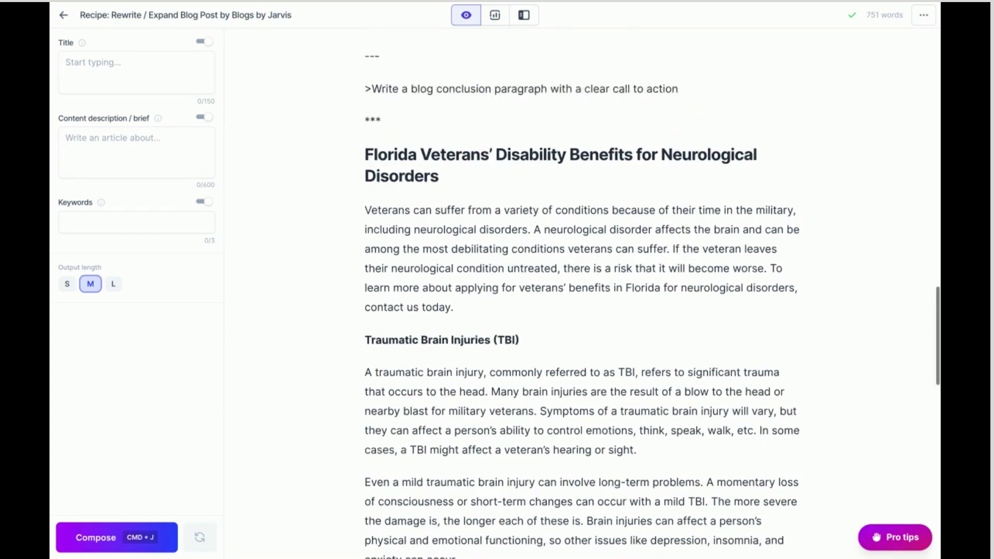
{"action": "scroll", "coordinate": [652, 290], "scroll_direction": "up", "scroll_amount": 4}
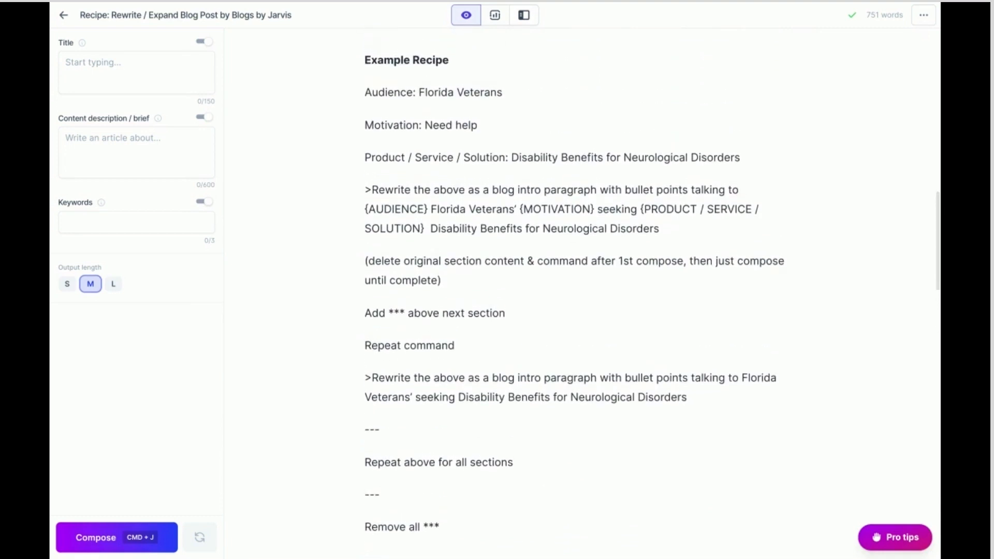
{"action": "scroll", "coordinate": [652, 289], "scroll_direction": "up", "scroll_amount": 7}
{"action": "scroll", "coordinate": [652, 290], "scroll_direction": "up", "scroll_amount": 5}
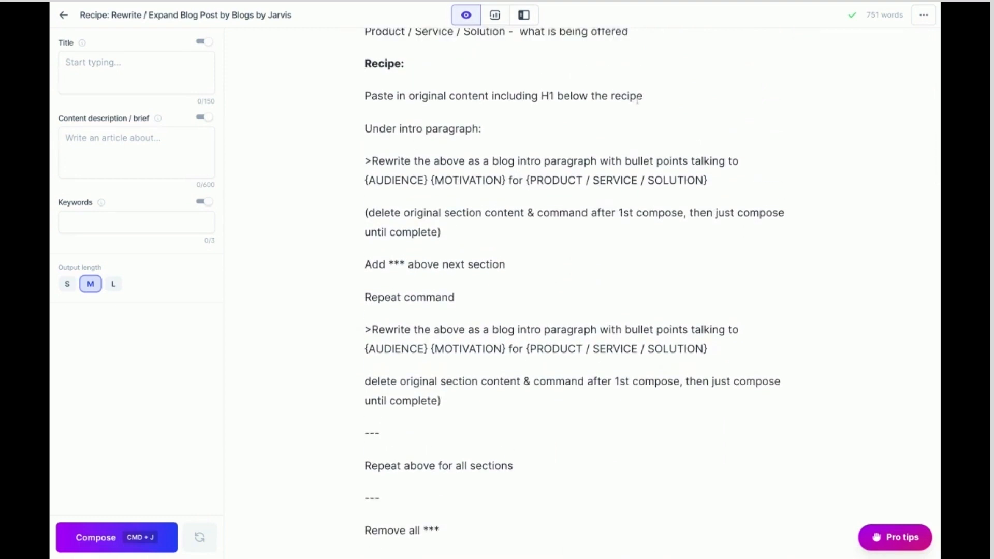
{"action": "scroll", "coordinate": [584, 234], "scroll_direction": "down", "scroll_amount": 10}
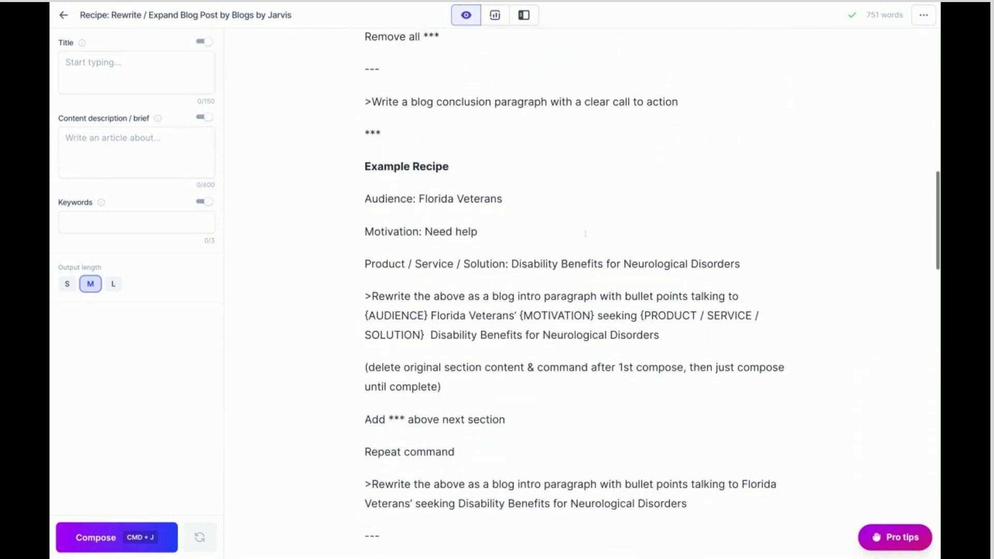
{"action": "scroll", "coordinate": [584, 290], "scroll_direction": "down", "scroll_amount": 6}
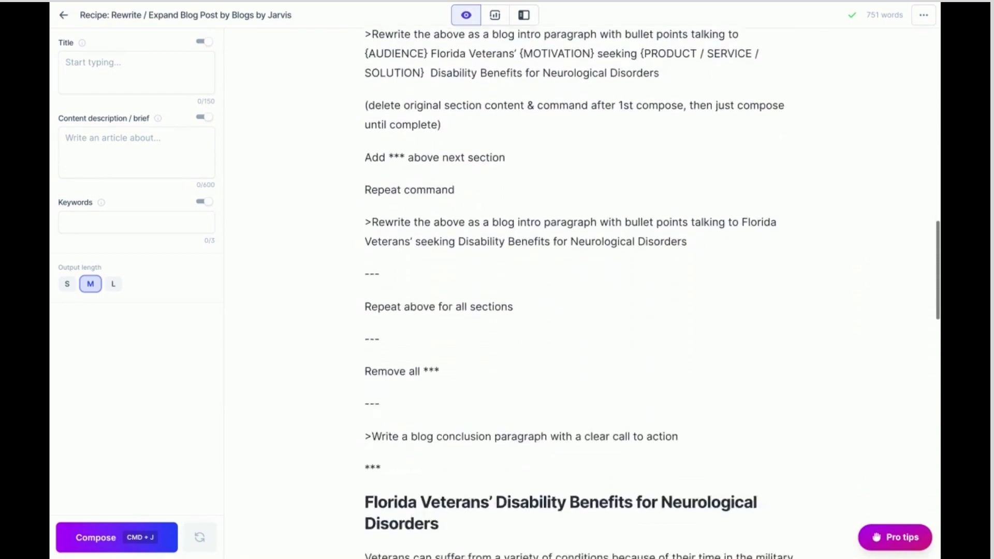
{"action": "scroll", "coordinate": [585, 290], "scroll_direction": "down", "scroll_amount": 6}
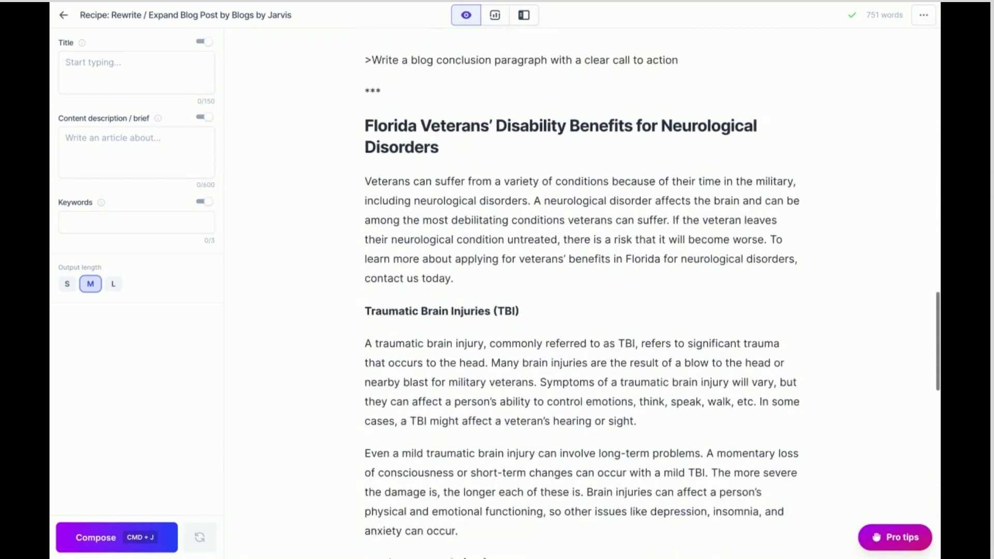
{"action": "scroll", "coordinate": [585, 290], "scroll_direction": "down", "scroll_amount": 11}
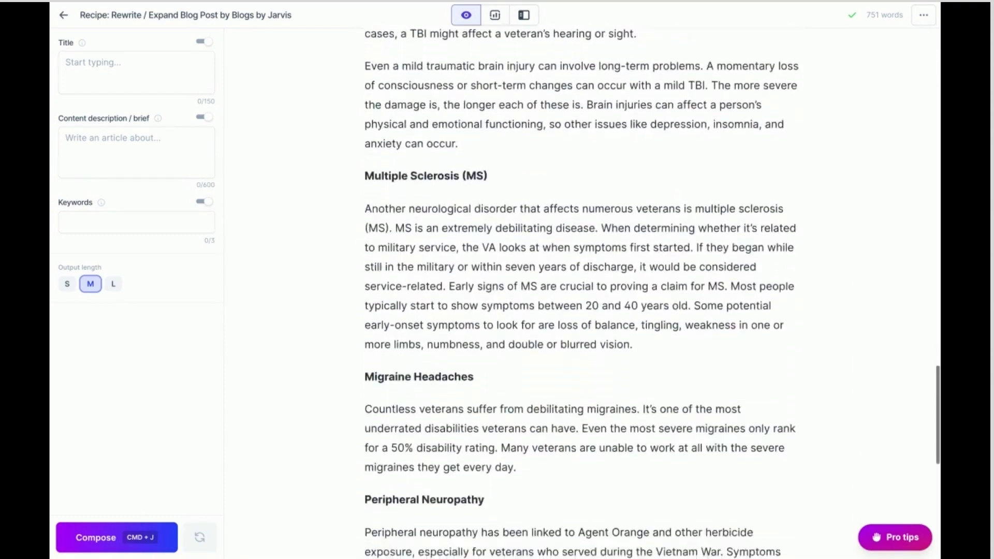
{"action": "scroll", "coordinate": [585, 290], "scroll_direction": "down", "scroll_amount": 4}
{"action": "scroll", "coordinate": [585, 290], "scroll_direction": "up", "scroll_amount": 12}
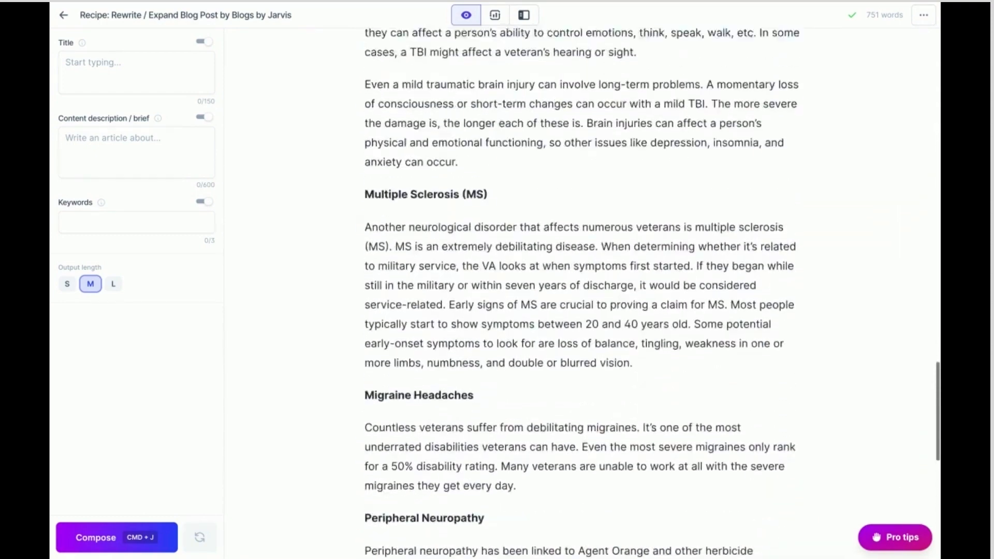
{"action": "scroll", "coordinate": [385, 154], "scroll_direction": "up", "scroll_amount": 5}
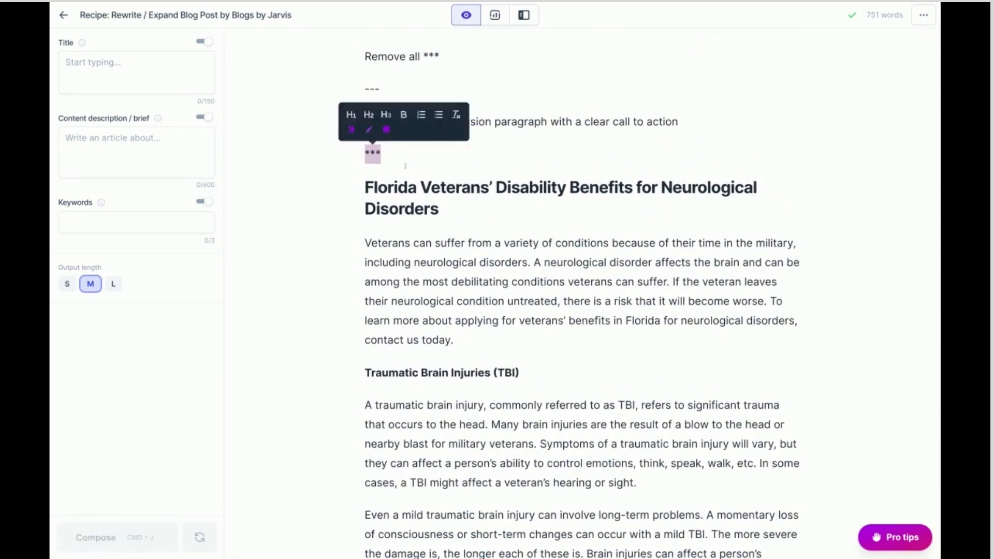
{"action": "left_click", "coordinate": [405, 166]}
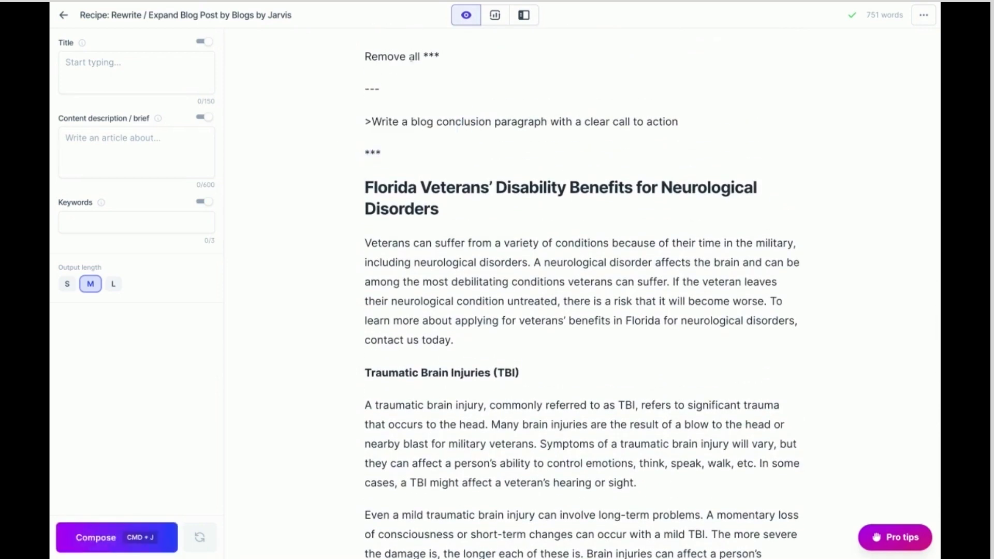
Remove the {AUDIENCE}, {MOTIVATION} and {PRODUCT / SERVICE / SOLUTION} placeholders from the first rewrite command in the Example Recipe.
{"action": "scroll", "coordinate": [411, 56], "scroll_direction": "up", "scroll_amount": 1}
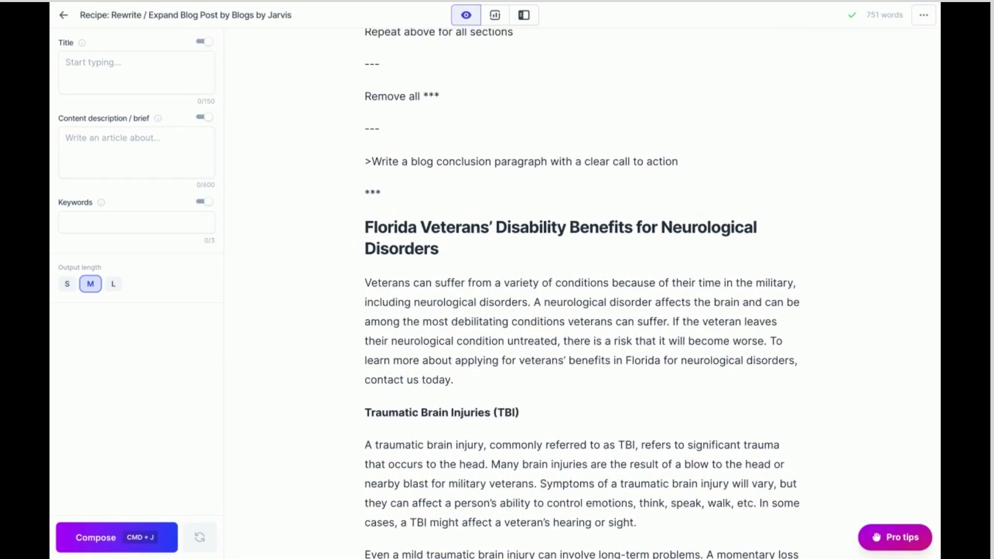
{"action": "scroll", "coordinate": [412, 82], "scroll_direction": "up", "scroll_amount": 3}
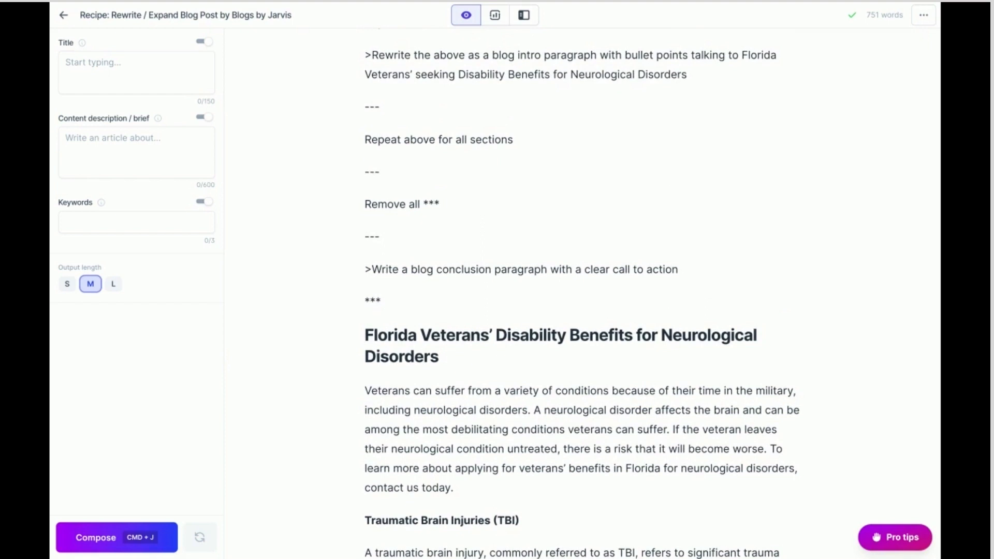
{"action": "scroll", "coordinate": [652, 293], "scroll_direction": "up", "scroll_amount": 3}
{"action": "scroll", "coordinate": [652, 293], "scroll_direction": "up", "scroll_amount": 3}
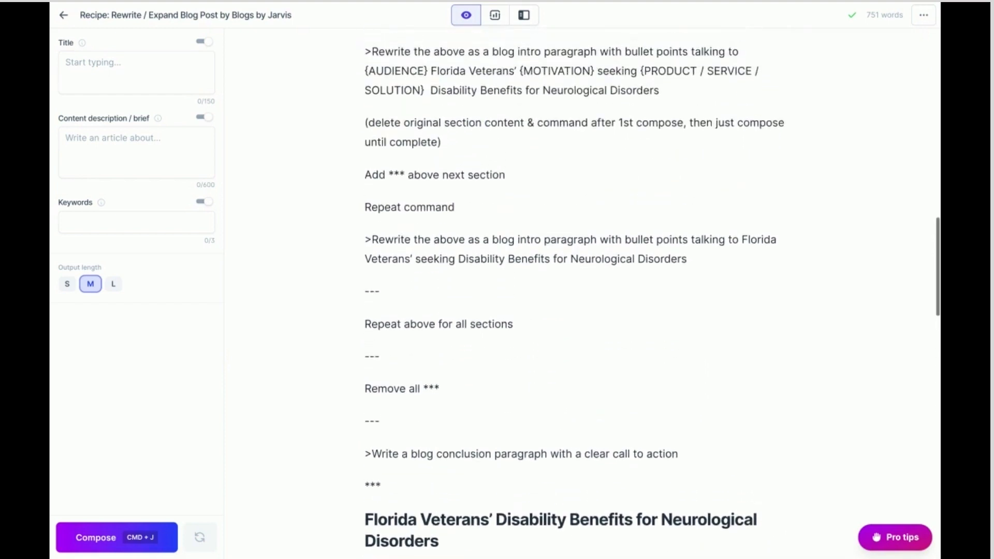
{"action": "scroll", "coordinate": [652, 293], "scroll_direction": "up", "scroll_amount": 2}
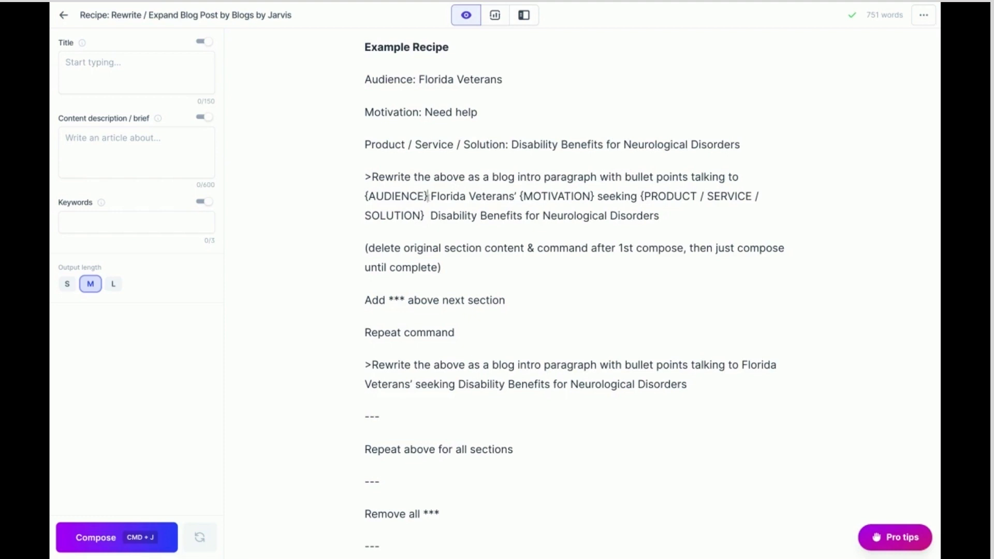
{"action": "left_click_drag", "start_coordinate": [428, 197], "coordinate": [367, 196]}
{"action": "key", "text": "BackSpace"}
{"action": "key", "text": "BackSpace"}
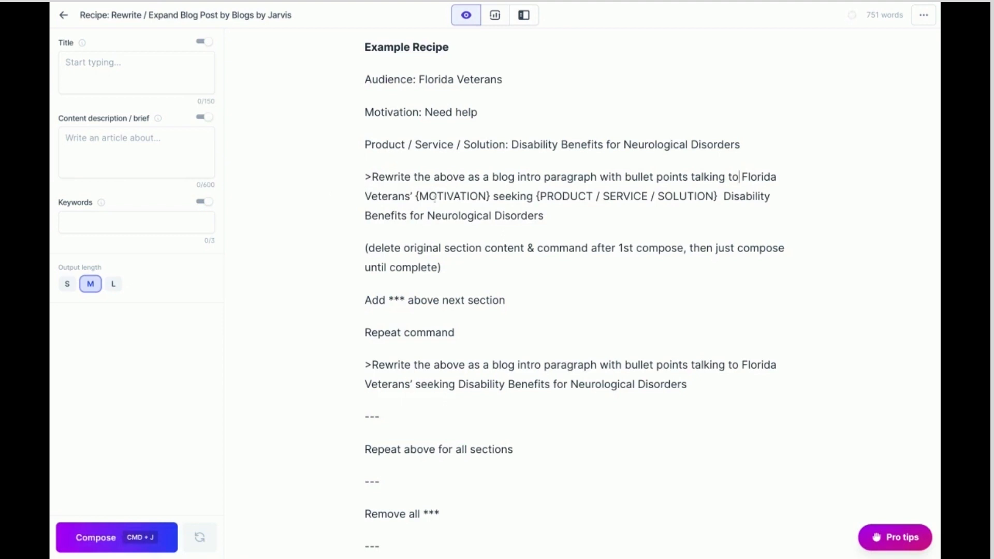
{"action": "left_click_drag", "start_coordinate": [492, 196], "coordinate": [415, 196]}
{"action": "key", "text": "BackSpace"}
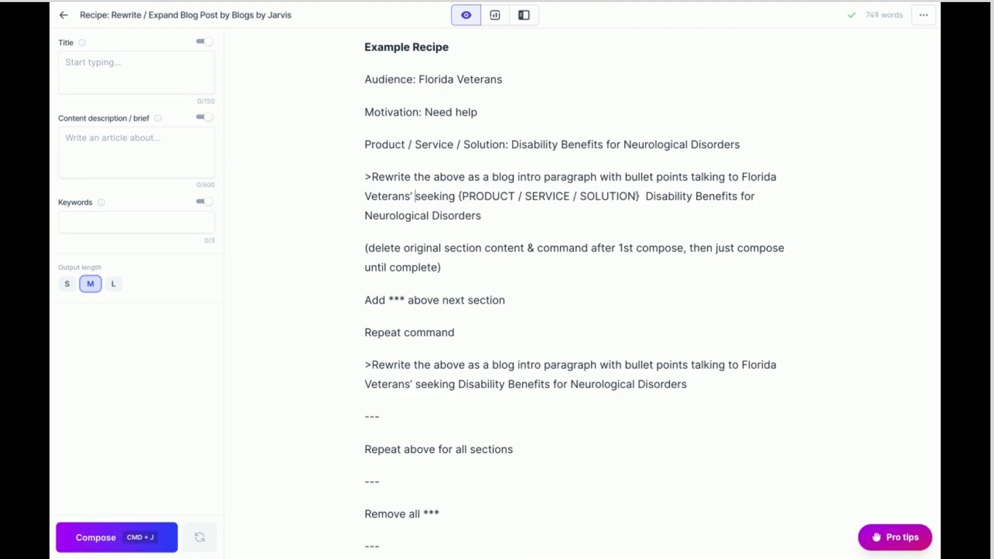
{"action": "left_click_drag", "start_coordinate": [643, 196], "coordinate": [458, 196]}
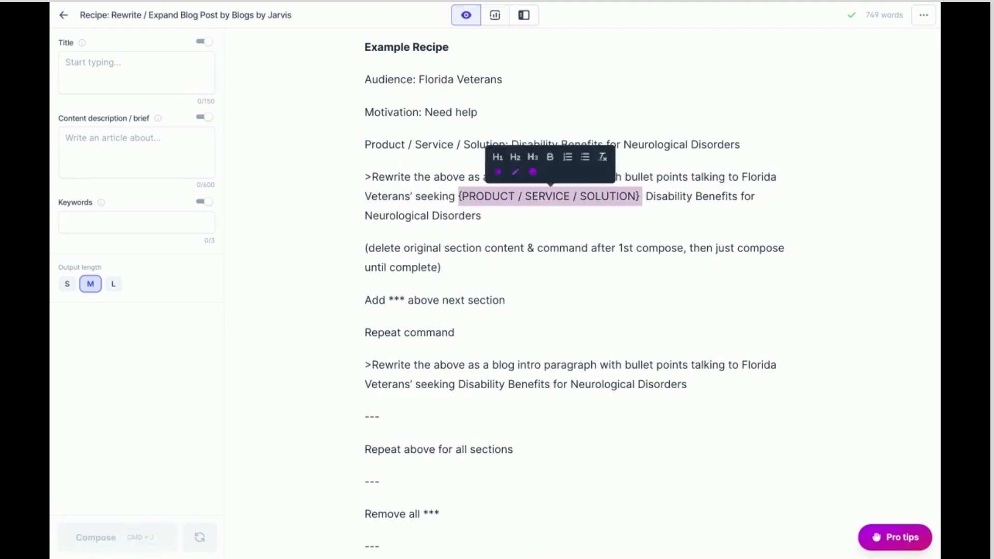
{"action": "key", "text": "BackSpace"}
{"action": "key", "text": "BackSpace"}
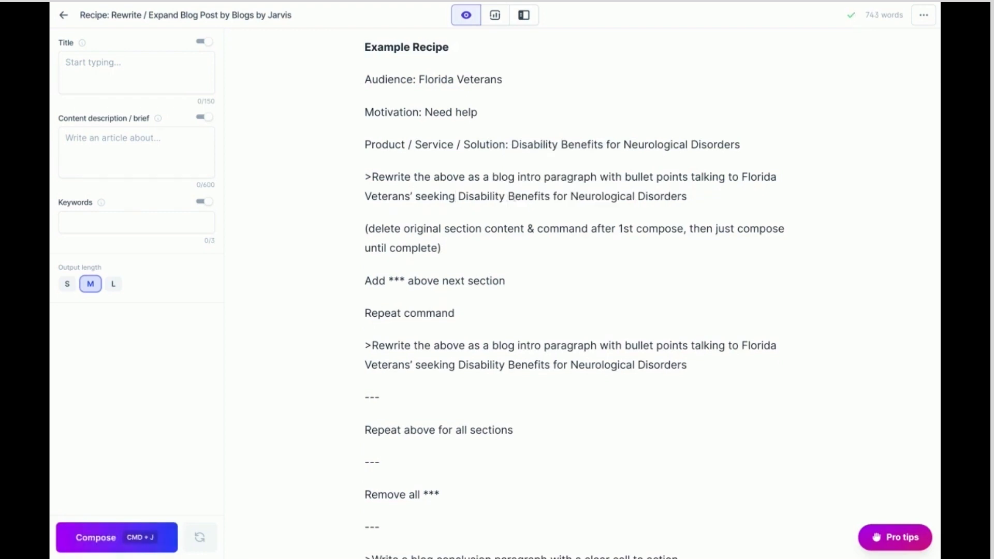
Copy the Example Recipe's Florida Veterans rewrite command and paste it on a new line beneath the article's intro paragraph.
{"action": "triple_click", "coordinate": [720, 193]}
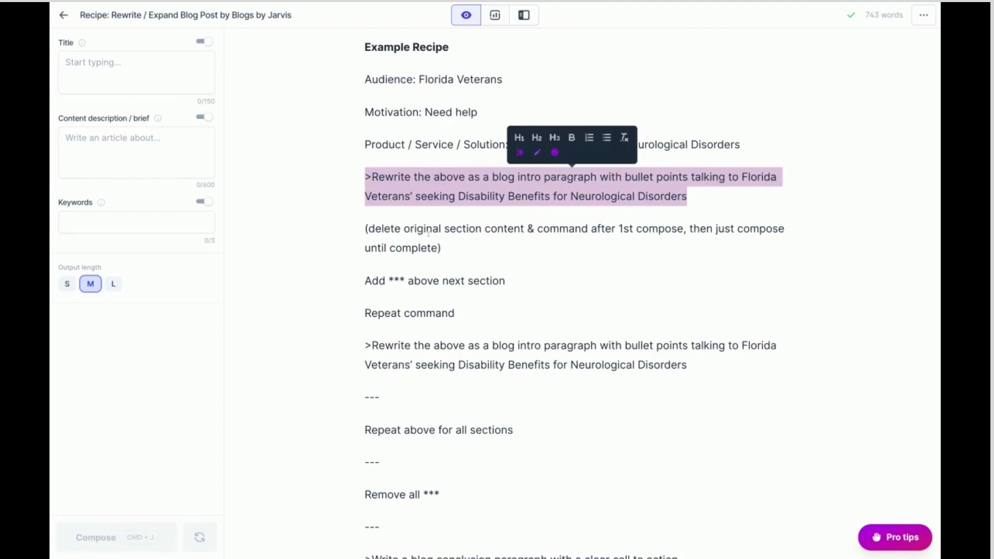
{"action": "scroll", "coordinate": [428, 234], "scroll_direction": "down", "scroll_amount": 7}
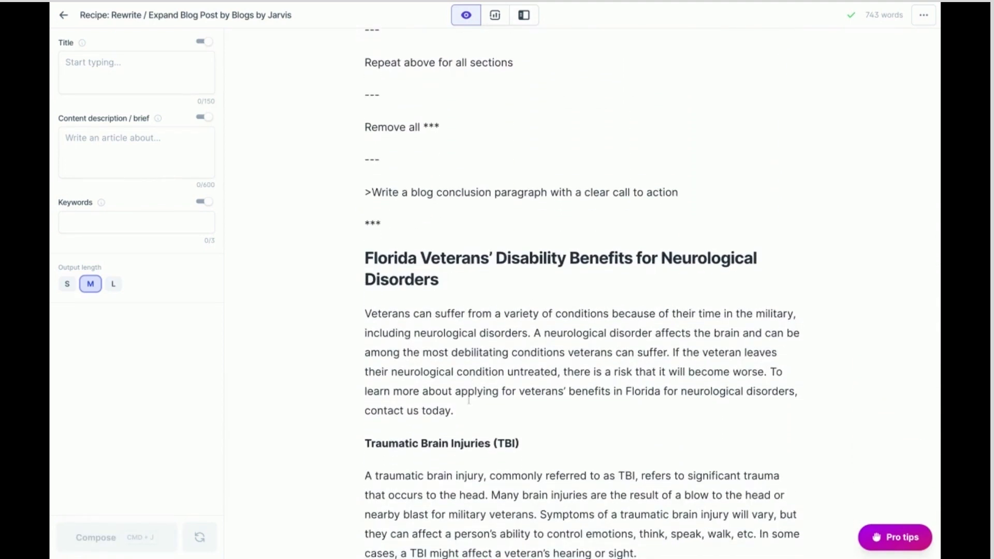
{"action": "left_click", "coordinate": [453, 410]}
{"action": "key", "text": "Return"}
{"action": "key", "text": "Return"}
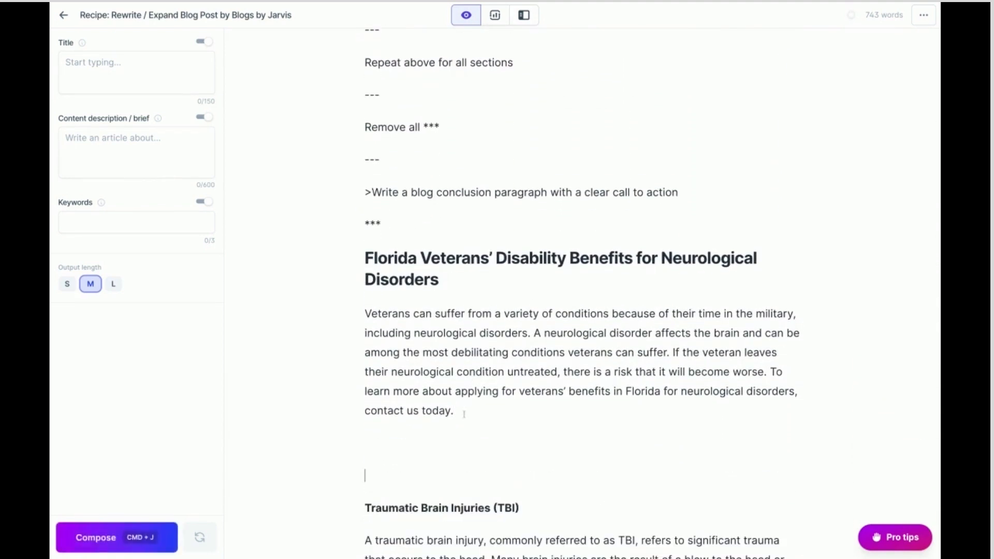
{"action": "left_click", "coordinate": [413, 437]}
{"action": "scroll", "coordinate": [413, 437], "scroll_direction": "up", "scroll_amount": 12}
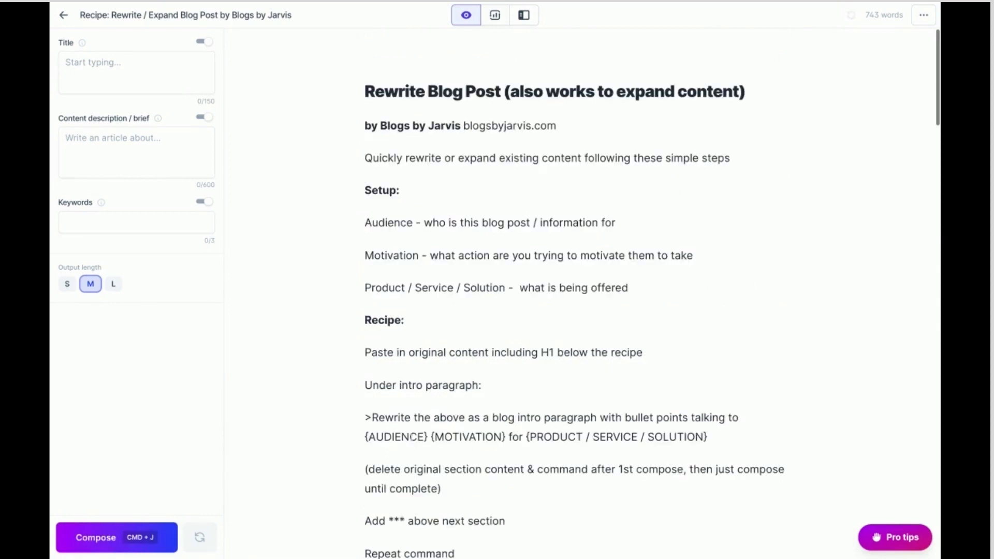
{"action": "scroll", "coordinate": [412, 438], "scroll_direction": "down", "scroll_amount": 19}
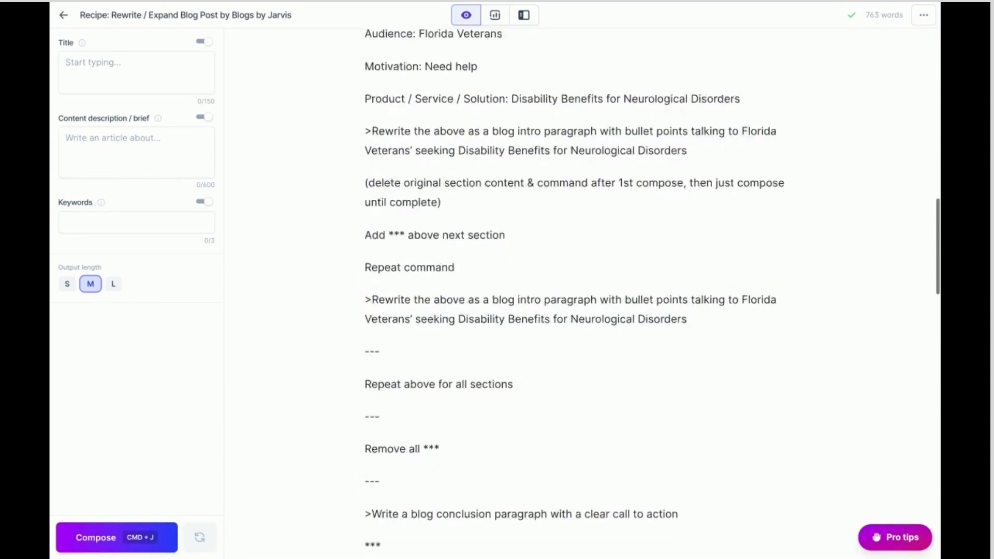
{"action": "scroll", "coordinate": [431, 344], "scroll_direction": "up", "scroll_amount": 1}
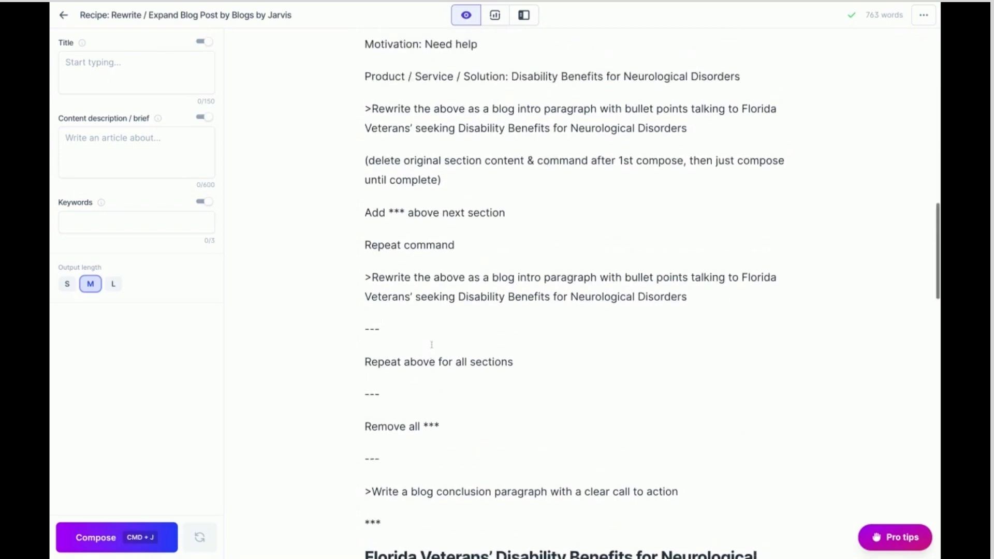
{"action": "scroll", "coordinate": [431, 345], "scroll_direction": "down", "scroll_amount": 9}
{"action": "scroll", "coordinate": [430, 229], "scroll_direction": "down", "scroll_amount": 1}
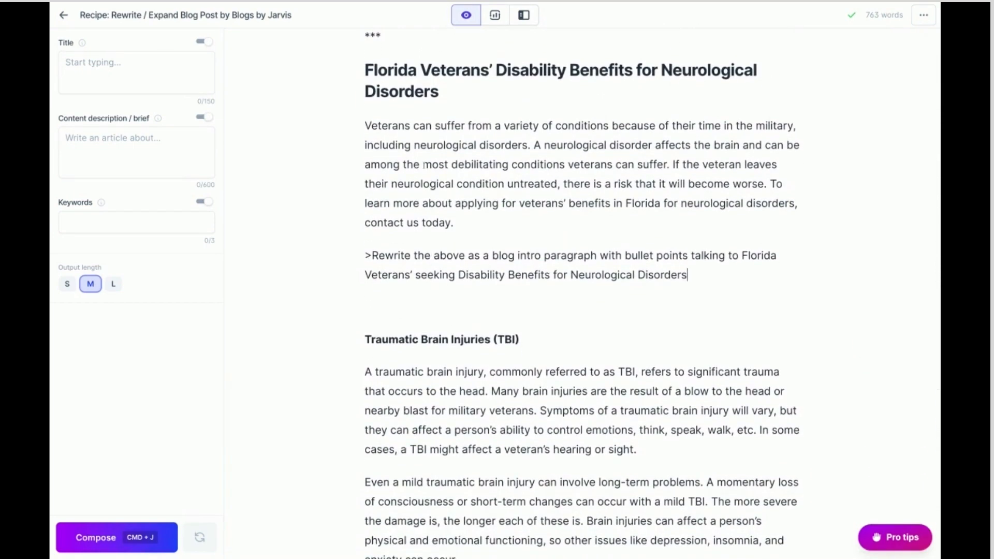
{"action": "triple_click", "coordinate": [445, 96]}
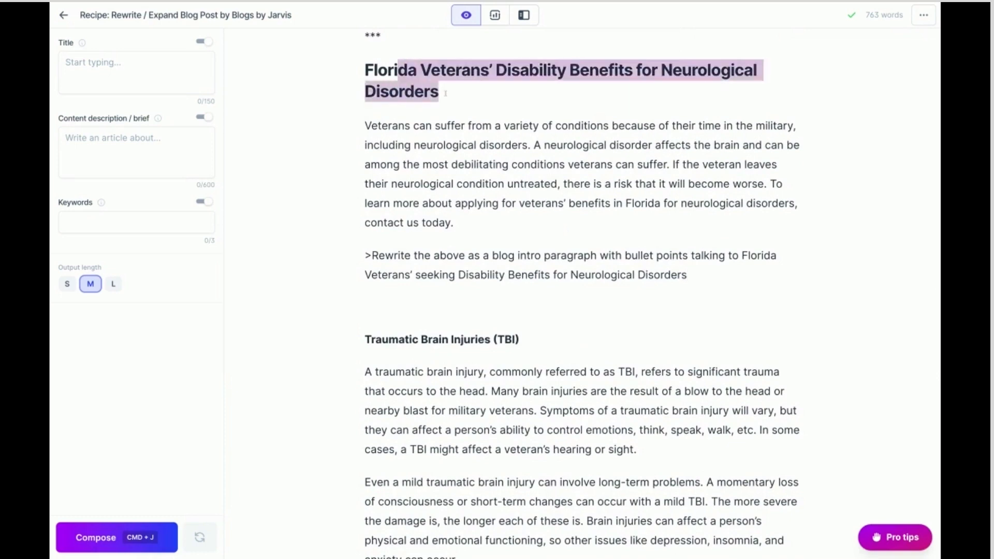
{"action": "left_click_drag", "start_coordinate": [366, 122], "coordinate": [687, 275]}
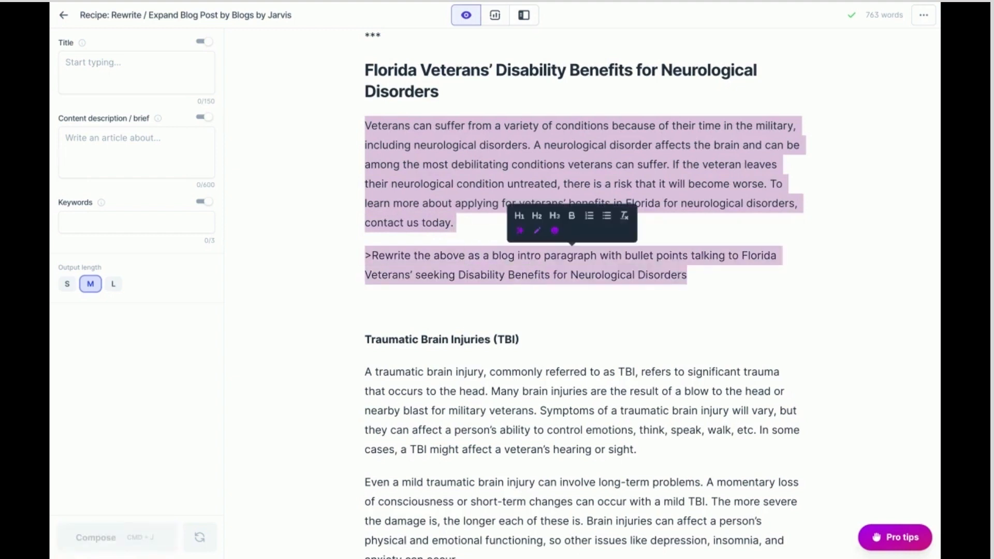
{"action": "left_click", "coordinate": [685, 309]}
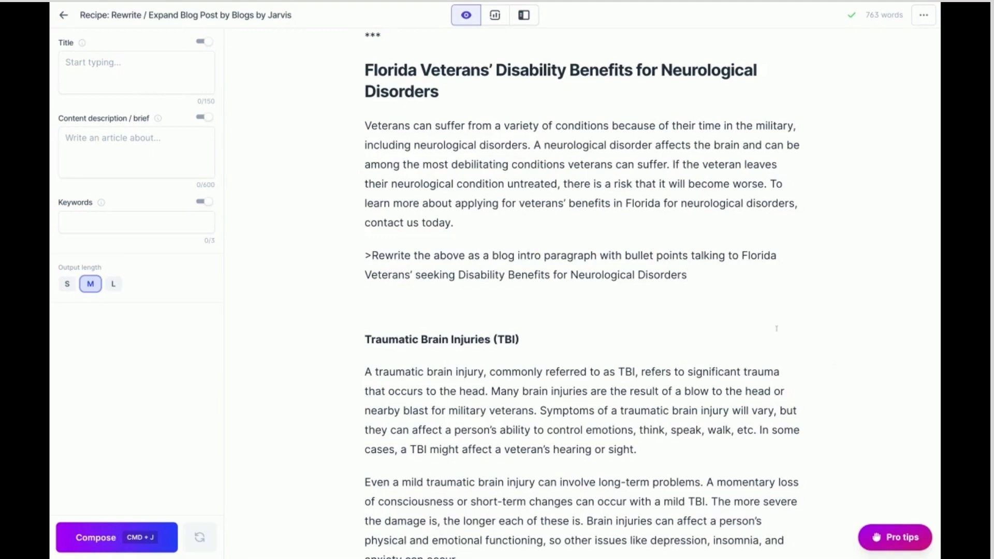
Look up the keyboard shortcuts for writing the next sentence and running a Jarvis command in the Pro tips, and close the tips.
{"action": "left_click", "coordinate": [898, 543]}
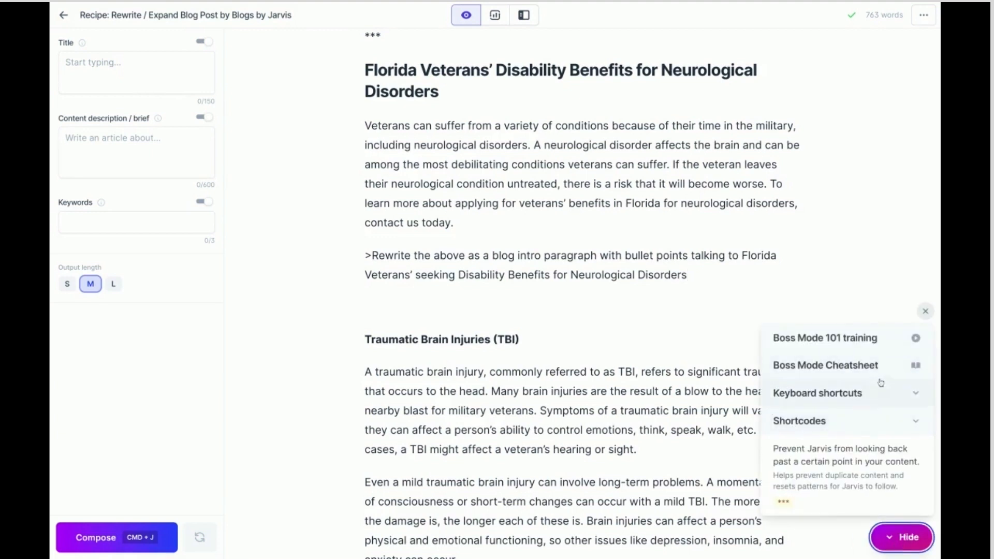
{"action": "left_click", "coordinate": [867, 403]}
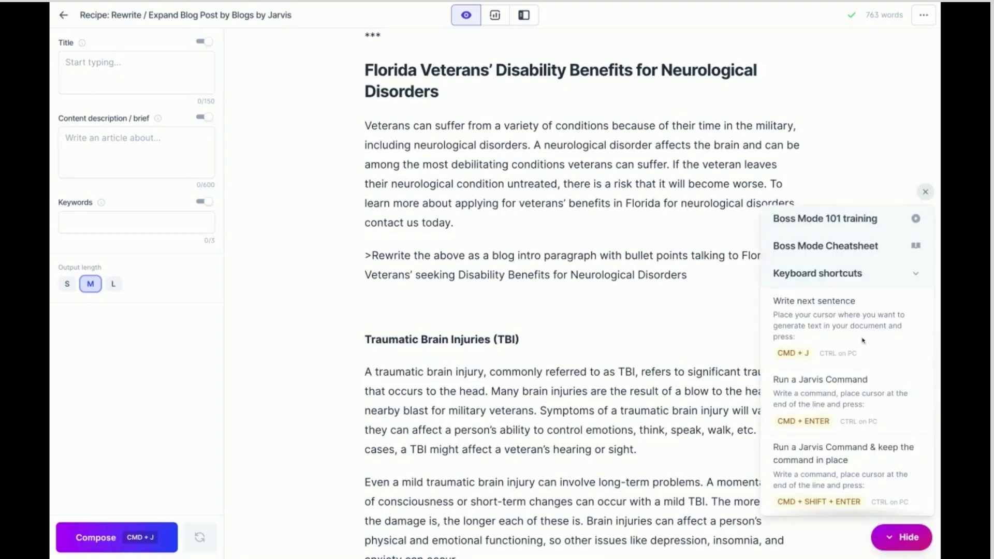
{"action": "scroll", "coordinate": [863, 362], "scroll_direction": "down", "scroll_amount": 2}
{"action": "scroll", "coordinate": [863, 374], "scroll_direction": "down", "scroll_amount": 1}
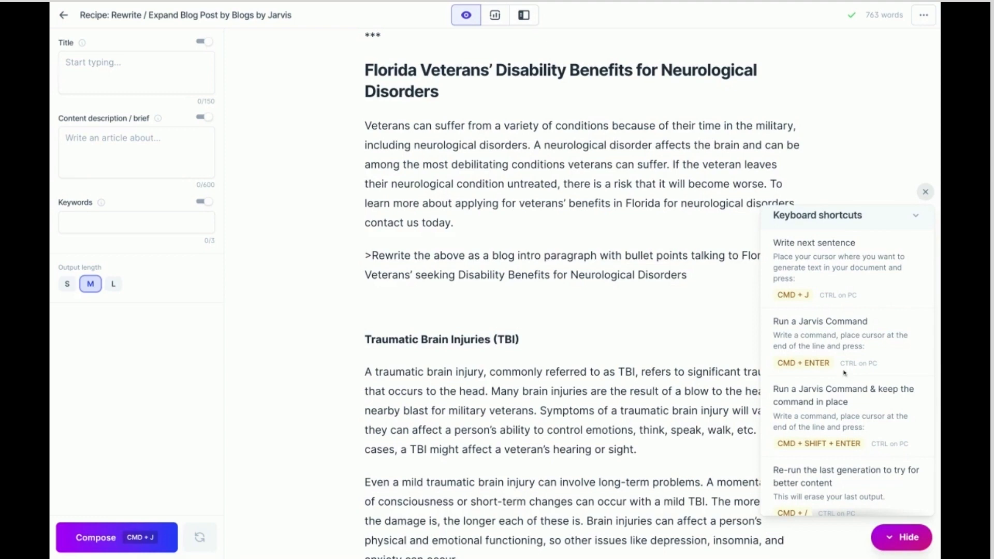
{"action": "scroll", "coordinate": [817, 465], "scroll_direction": "down", "scroll_amount": 2}
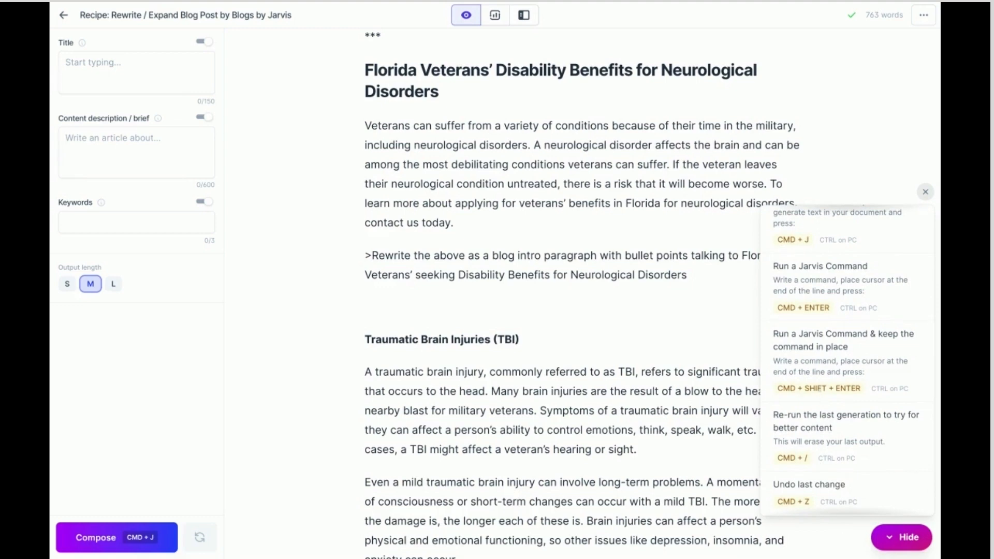
{"action": "left_click", "coordinate": [925, 192]}
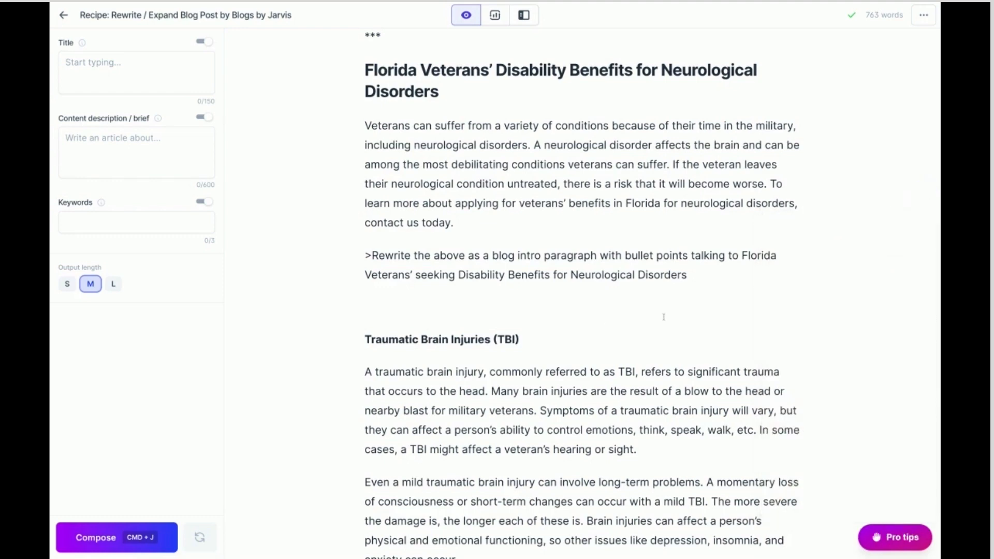
Compose the rewritten intro at the end of the rewrite command and start the generated text in its own paragraph.
{"action": "scroll", "coordinate": [663, 317], "scroll_direction": "up", "scroll_amount": 1}
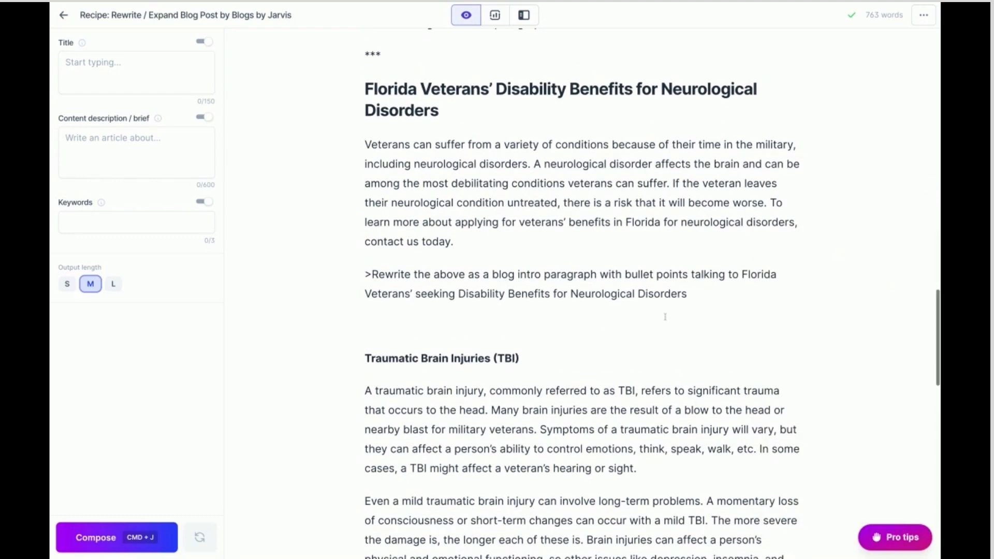
{"action": "left_click", "coordinate": [699, 293]}
{"action": "key", "text": "super+j"}
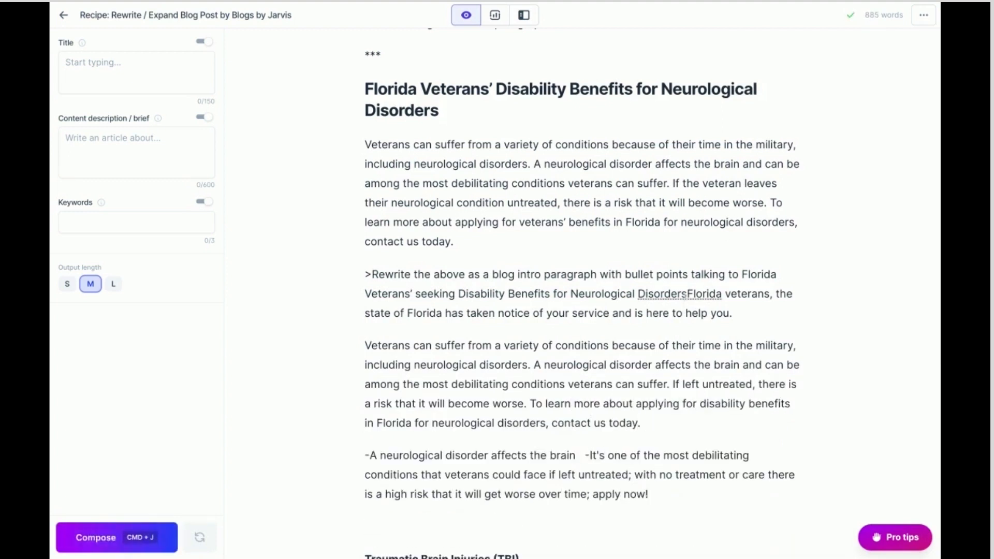
{"action": "key", "text": "Return"}
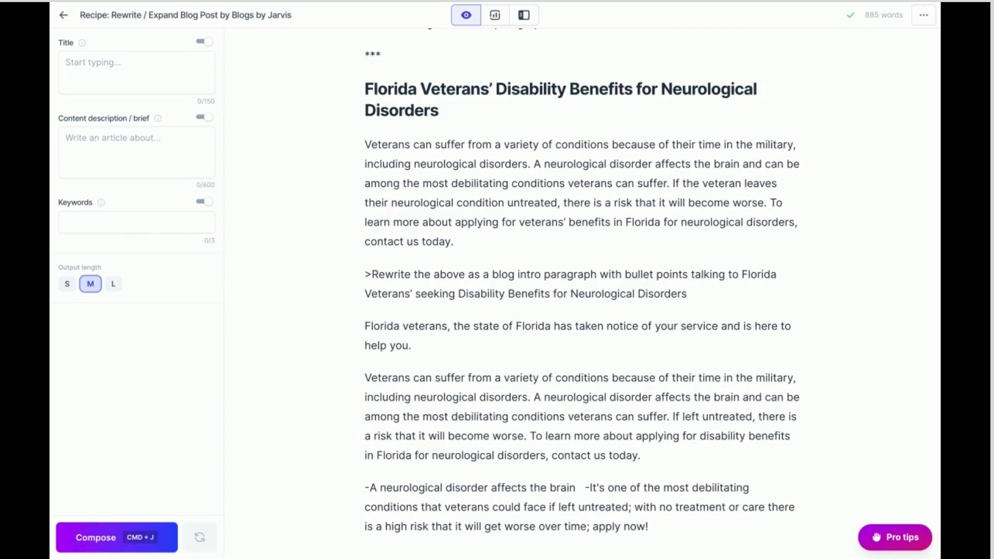
Put the second dash point on its own line and delete "; apply now!" from its end.
{"action": "scroll", "coordinate": [583, 290], "scroll_direction": "down", "scroll_amount": 1}
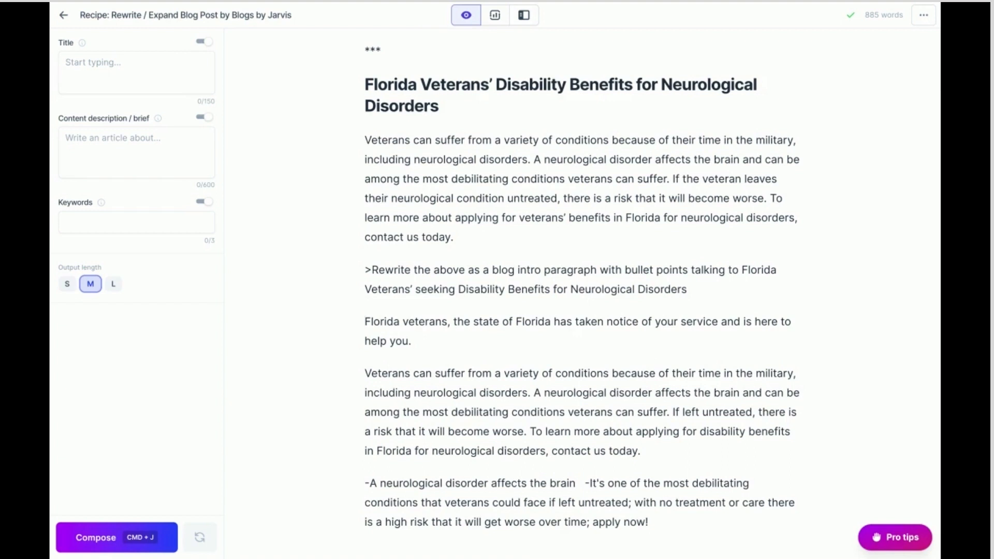
{"action": "scroll", "coordinate": [582, 280], "scroll_direction": "down", "scroll_amount": 1}
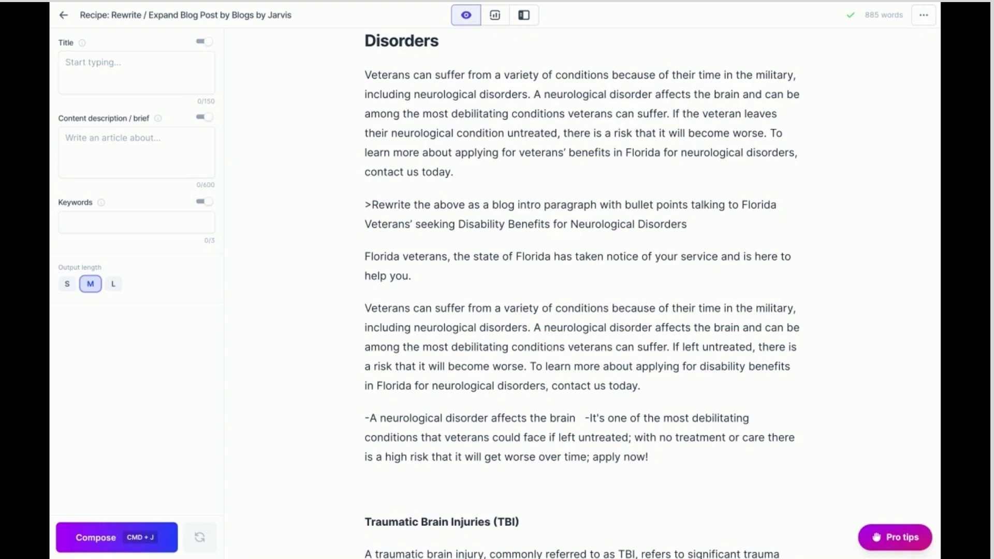
{"action": "scroll", "coordinate": [626, 358], "scroll_direction": "down", "scroll_amount": 1}
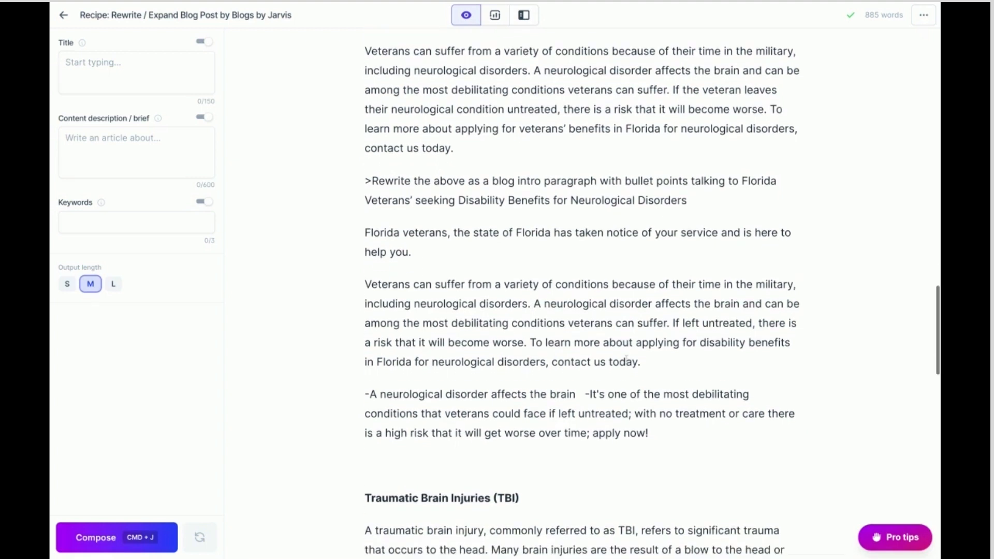
{"action": "left_click", "coordinate": [584, 382]}
{"action": "key", "text": "Return"}
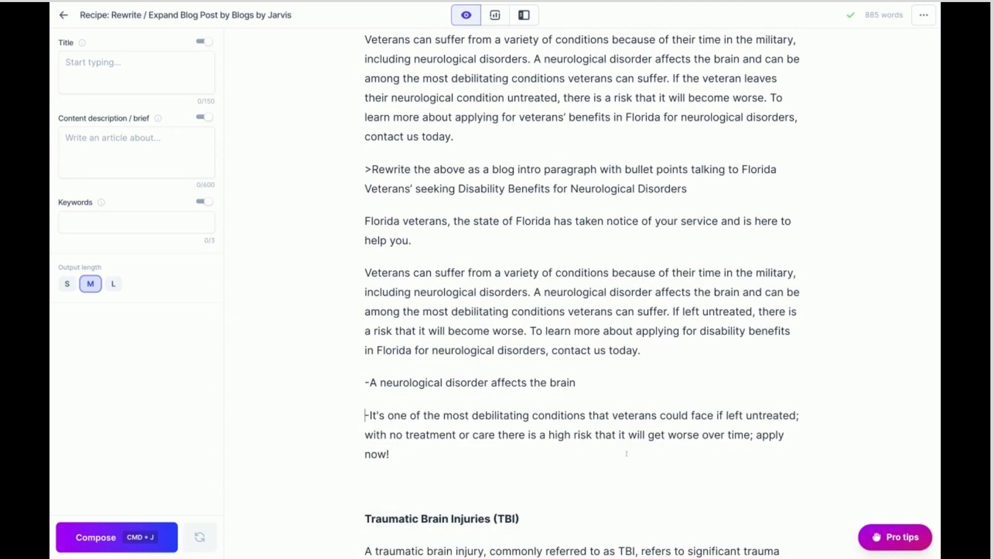
{"action": "left_click", "coordinate": [753, 435]}
{"action": "key", "text": "shift+Down"}
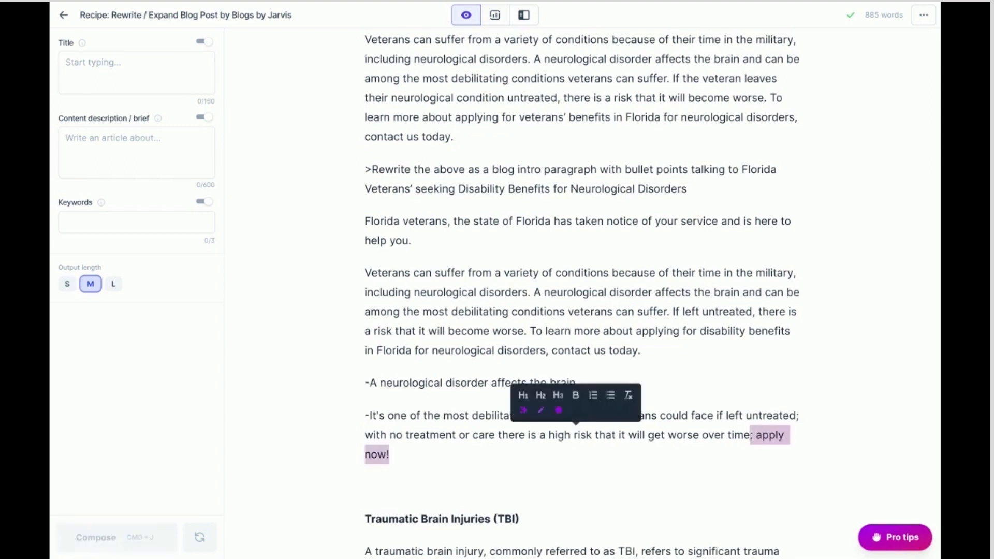
{"action": "key", "text": "BackSpace"}
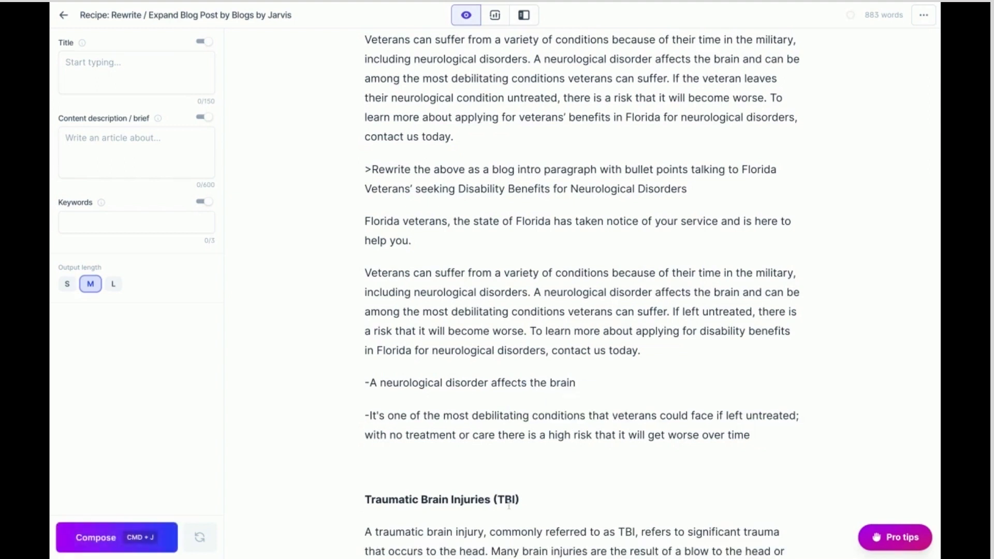
Try composing more intro content after the second dash point with the original rewrite command still in place.
{"action": "left_click", "coordinate": [176, 530]}
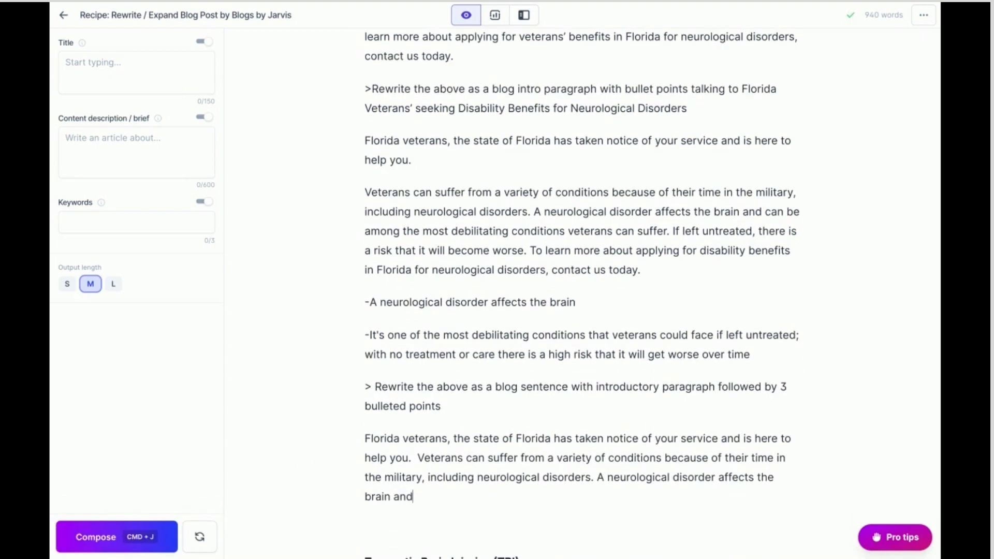
{"action": "scroll", "coordinate": [616, 92], "scroll_direction": "up", "scroll_amount": 1}
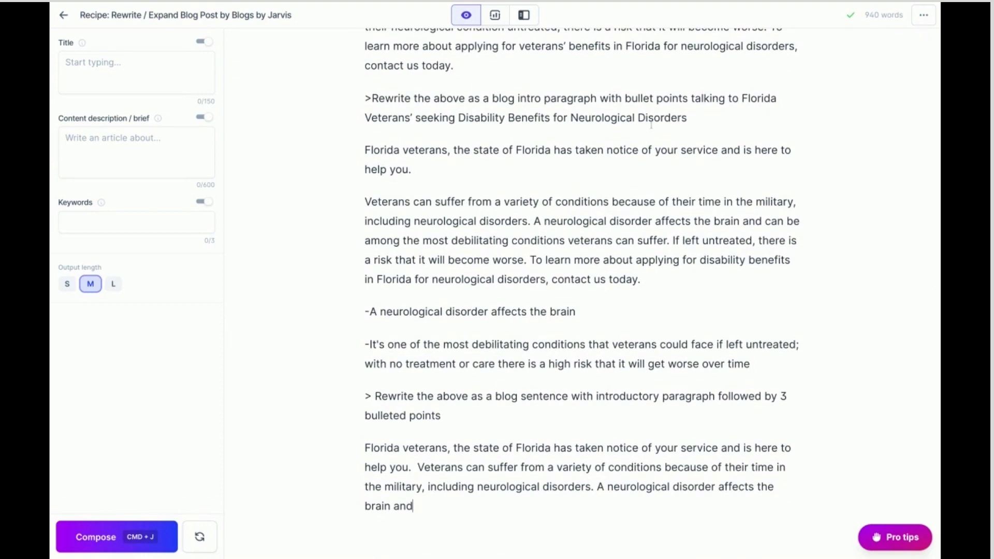
{"action": "mouse_move", "coordinate": [697, 123]}
{"action": "left_mouse_down"}
{"action": "mouse_move", "coordinate": [388, 119]}
{"action": "mouse_move", "coordinate": [364, 100]}
{"action": "left_mouse_up"}
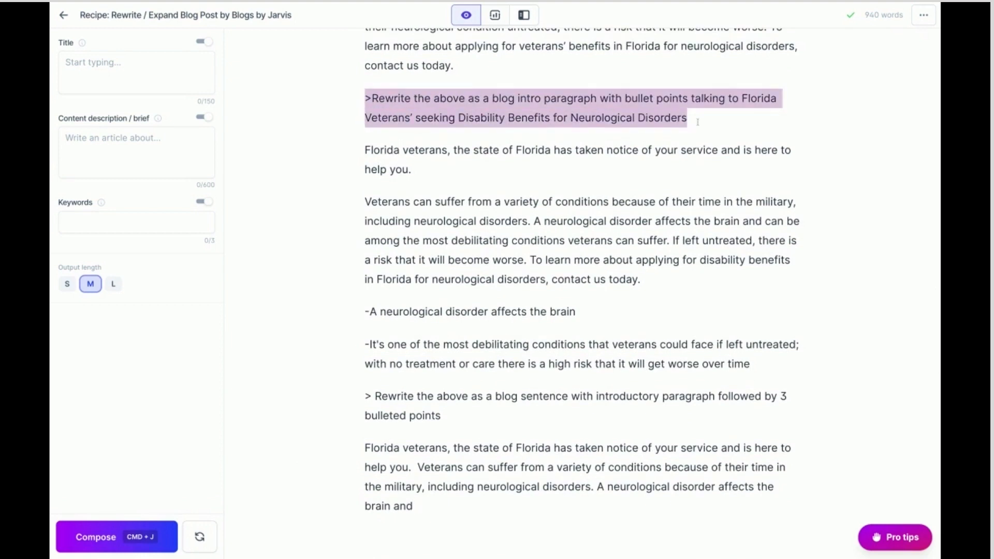
Delete the generated "Rewrite the above as a blog sentence" command and the partial paragraph beneath it.
{"action": "left_click", "coordinate": [419, 486]}
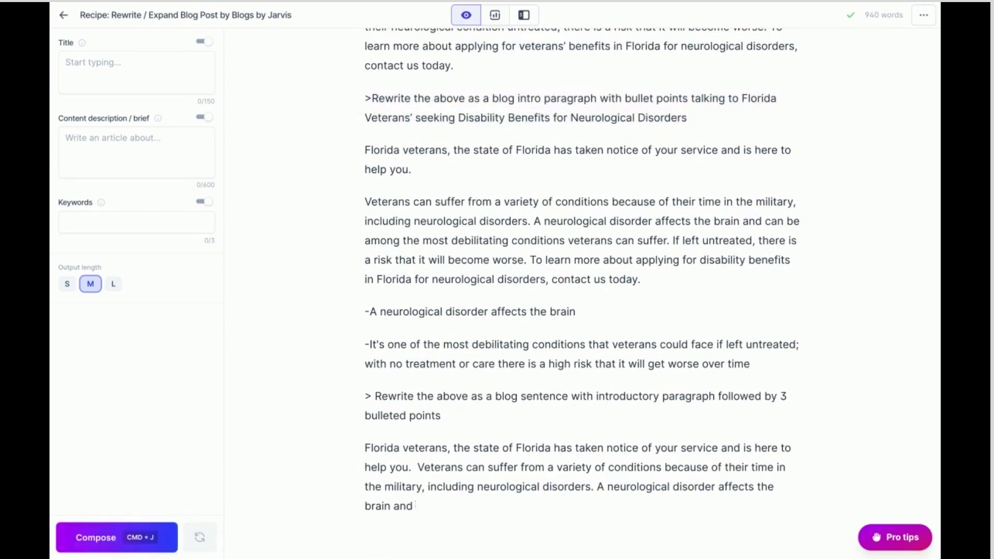
{"action": "key", "text": "shift+Up"}
{"action": "key", "text": "shift+Up"}
{"action": "key", "text": "shift+Up"}
{"action": "key", "text": "shift+Up"}
{"action": "key", "text": "shift+Up"}
{"action": "key", "text": "shift+Home"}
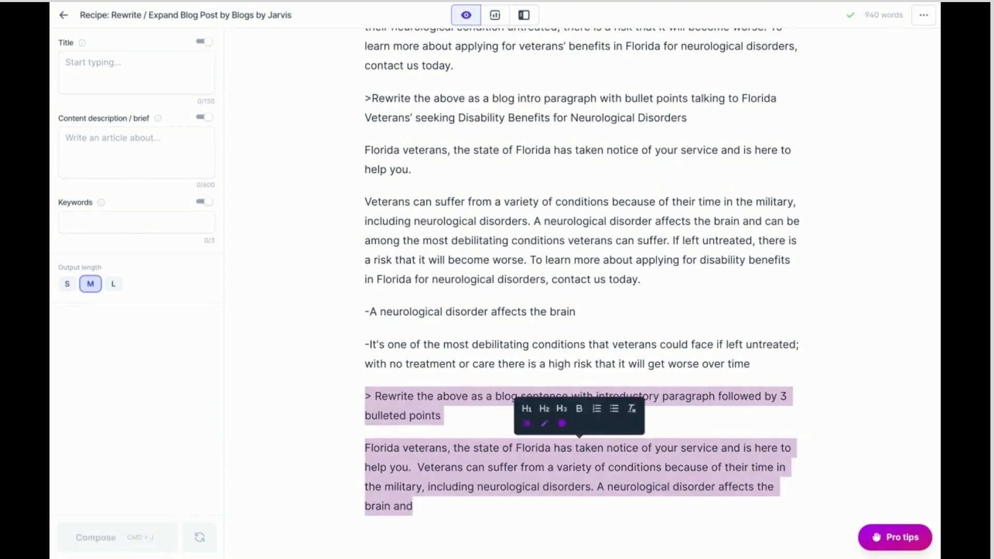
{"action": "key", "text": "BackSpace"}
{"action": "key", "text": "BackSpace"}
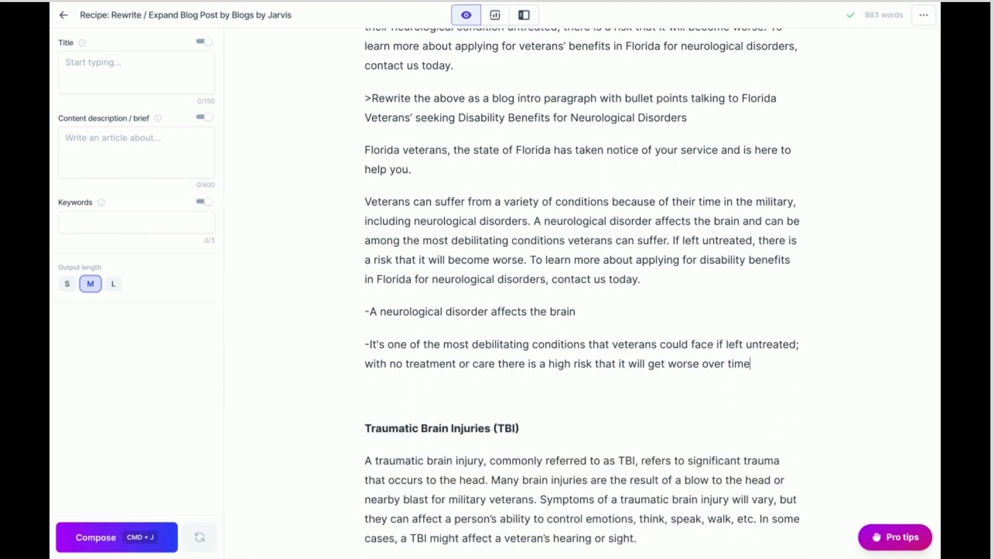
Delete the rewrite command and its empty line between the original intro and the rewritten intro.
{"action": "scroll", "coordinate": [582, 290], "scroll_direction": "up", "scroll_amount": 1}
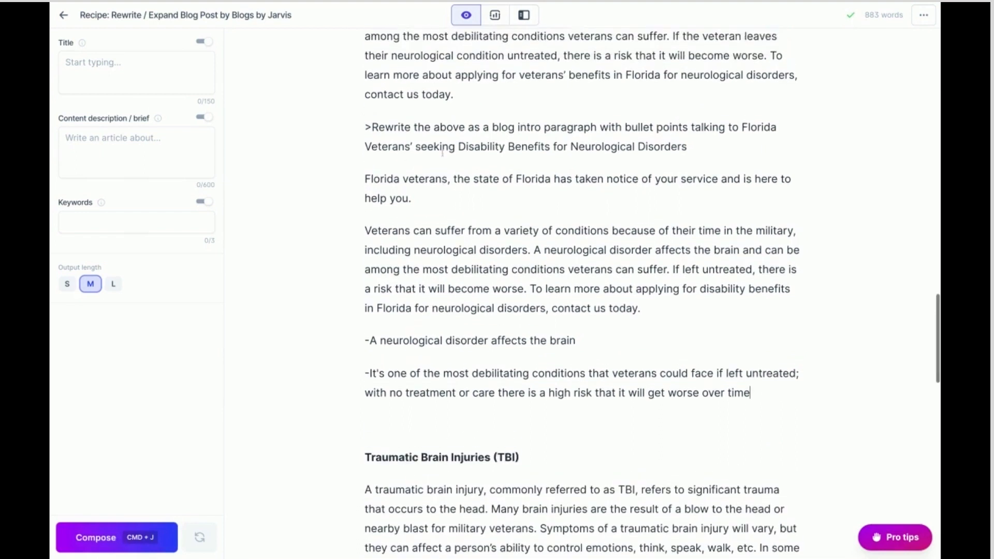
{"action": "left_click_drag", "start_coordinate": [698, 180], "coordinate": [364, 160]}
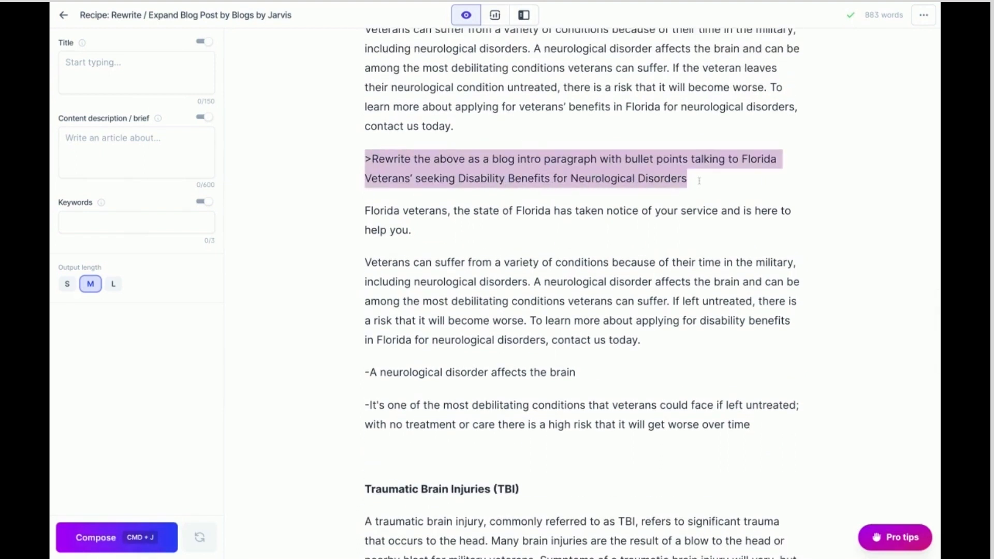
{"action": "key", "text": "BackSpace"}
{"action": "key", "text": "BackSpace"}
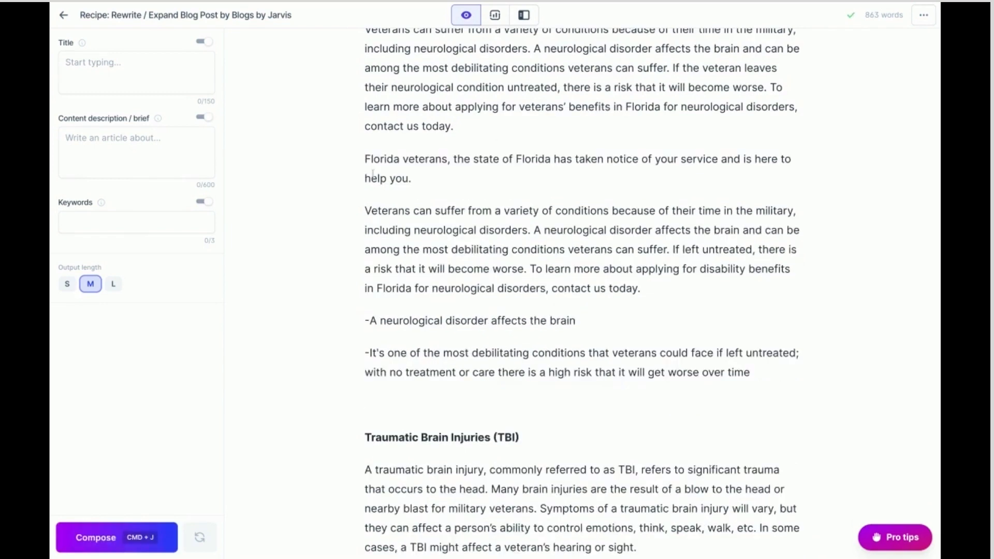
Compose further intro content from the end of the second dash point.
{"action": "left_click", "coordinate": [761, 376]}
{"action": "left_click", "coordinate": [102, 544]}
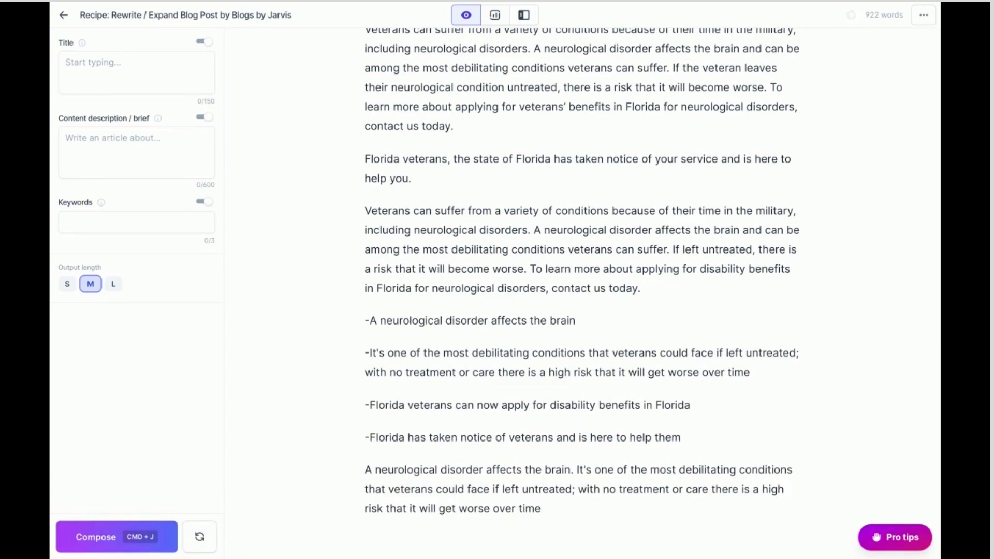
{"action": "scroll", "coordinate": [343, 469], "scroll_direction": "down", "scroll_amount": 1}
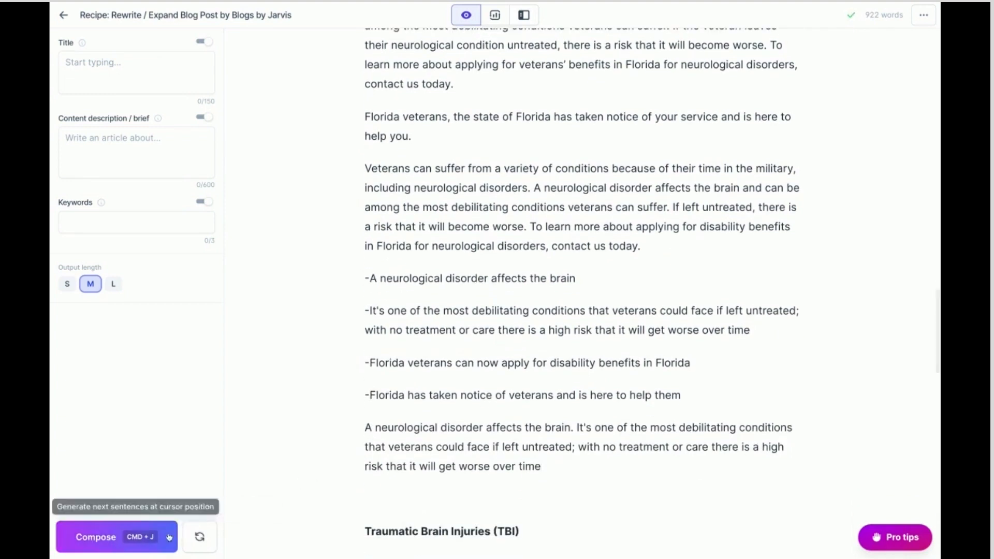
Compose more intro content at the end of the rewritten intro until it is complete.
{"action": "left_click", "coordinate": [169, 537]}
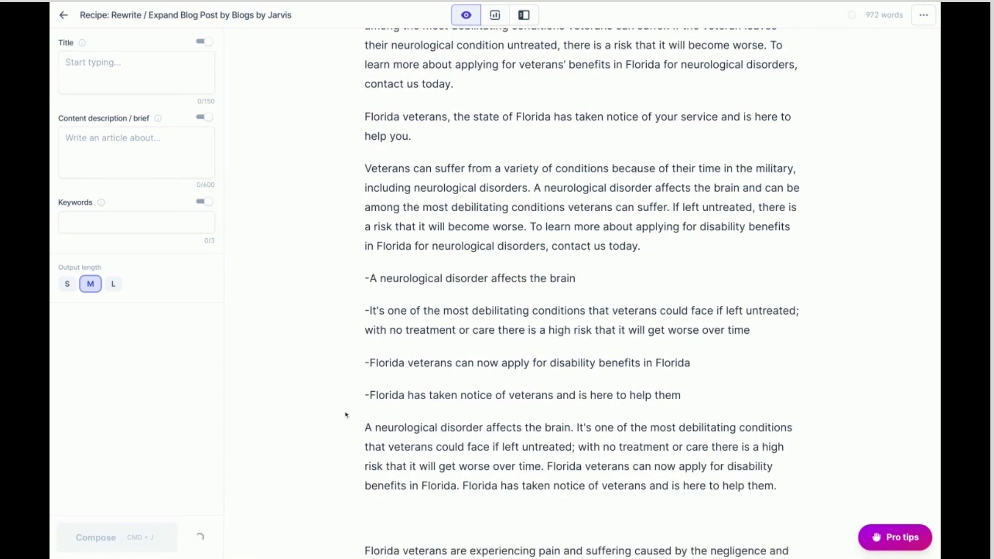
{"action": "scroll", "coordinate": [448, 403], "scroll_direction": "down", "scroll_amount": 3}
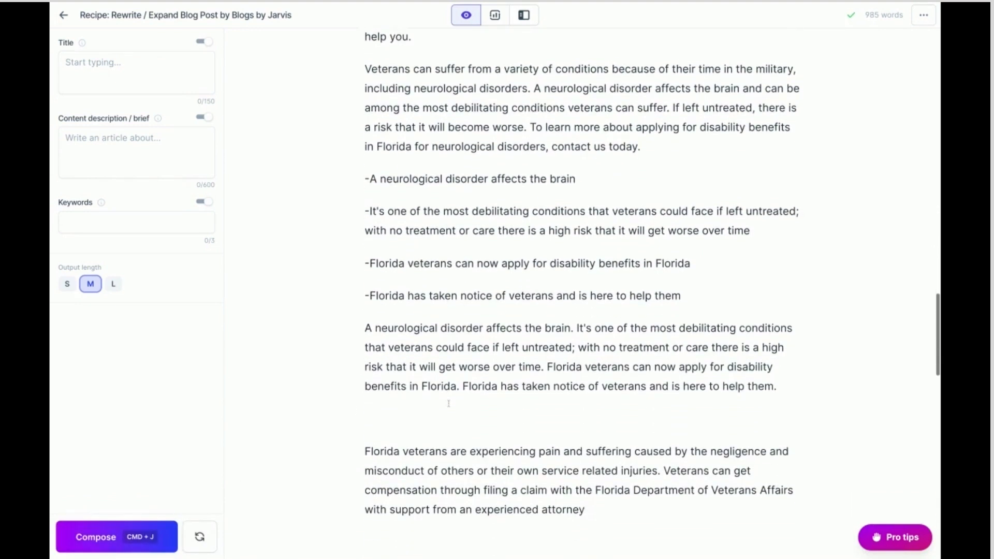
{"action": "left_click", "coordinate": [152, 536]}
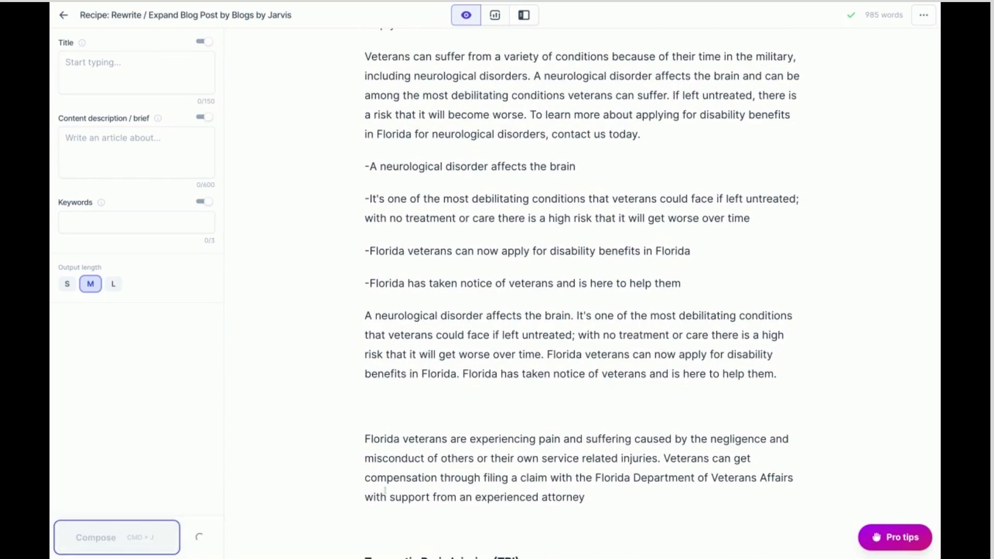
{"action": "scroll", "coordinate": [462, 475], "scroll_direction": "down", "scroll_amount": 1}
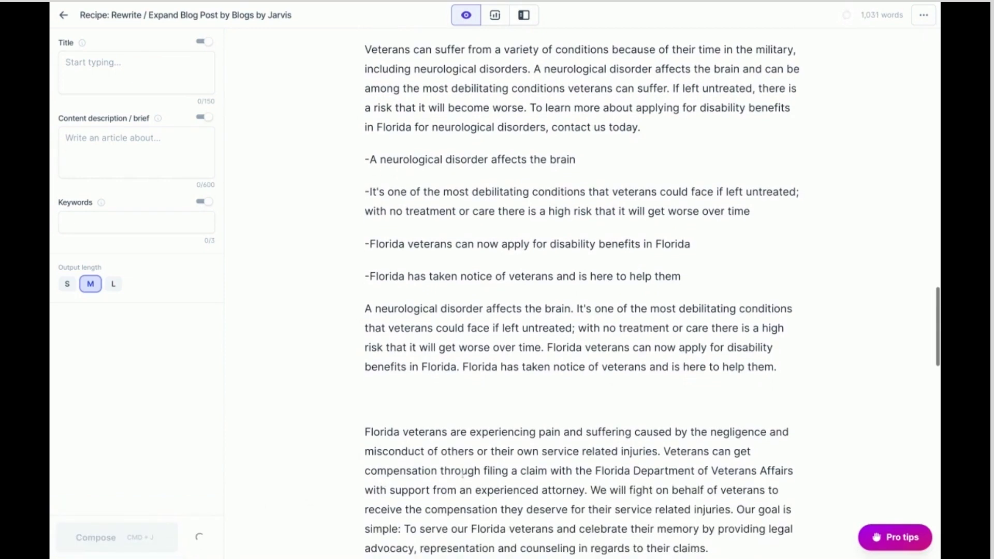
{"action": "scroll", "coordinate": [462, 475], "scroll_direction": "down", "scroll_amount": 1}
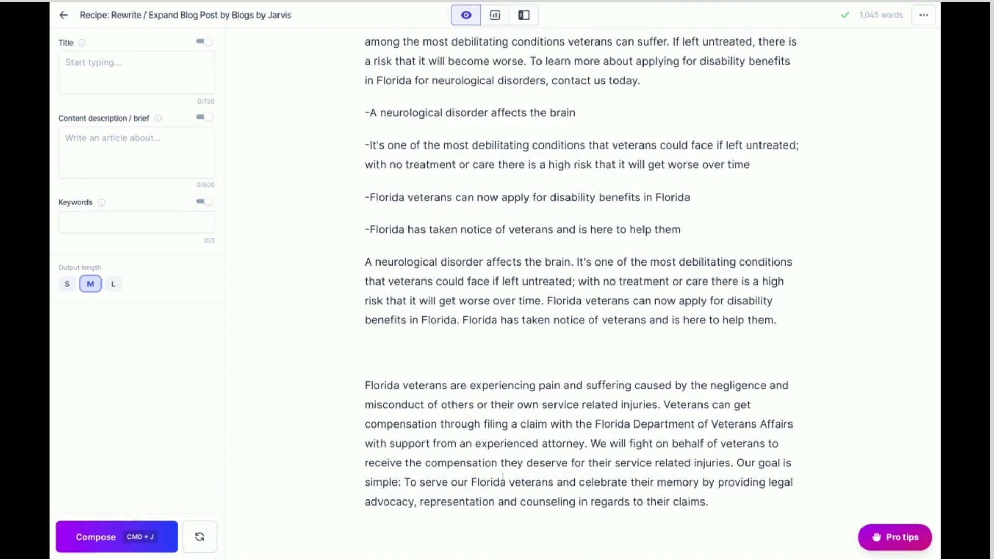
Compare the original intro paragraph under the title with the rewritten intro content below it.
{"action": "scroll", "coordinate": [541, 469], "scroll_direction": "up", "scroll_amount": 5}
{"action": "scroll", "coordinate": [503, 475], "scroll_direction": "up", "scroll_amount": 1}
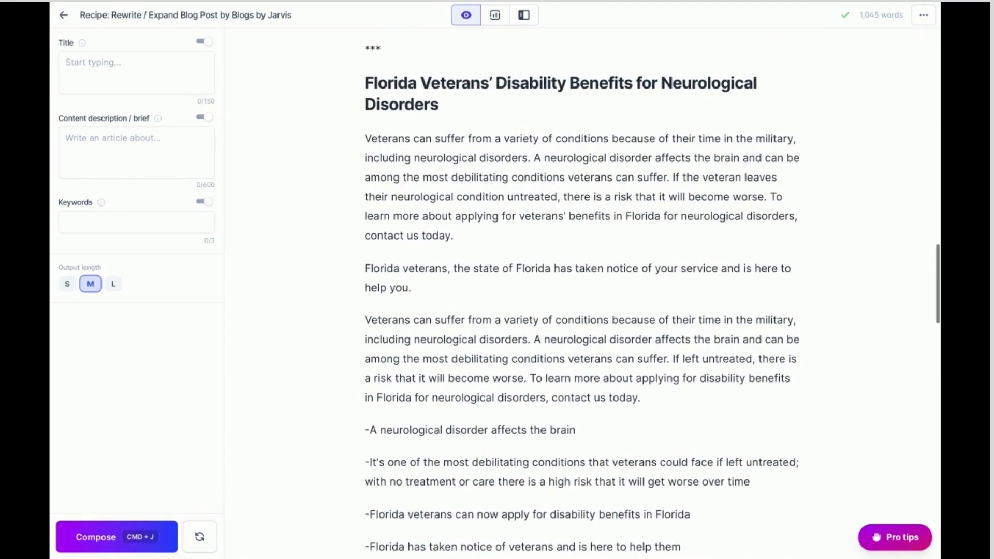
{"action": "left_click_drag", "start_coordinate": [391, 216], "coordinate": [459, 242]}
{"action": "triple_click", "coordinate": [459, 243]}
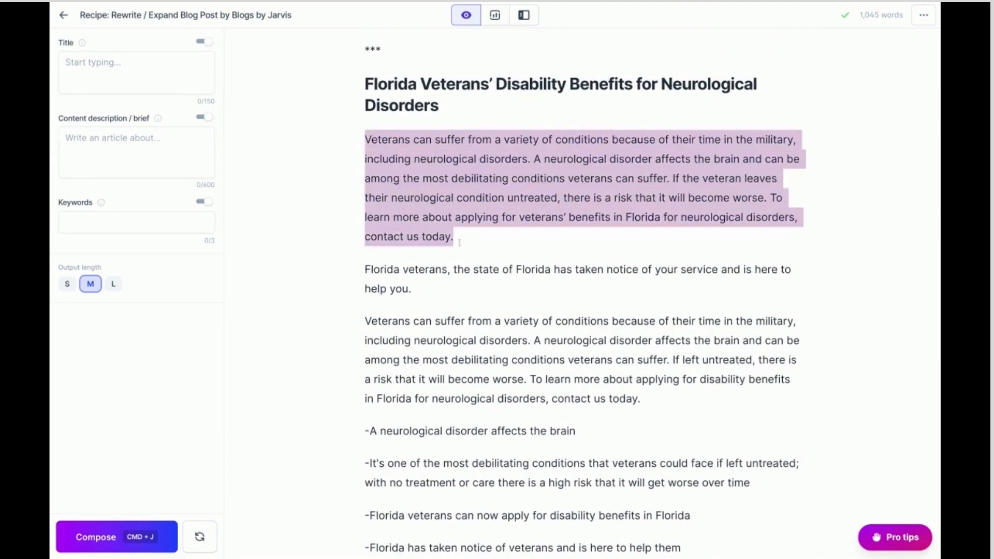
{"action": "scroll", "coordinate": [461, 256], "scroll_direction": "down", "scroll_amount": 1}
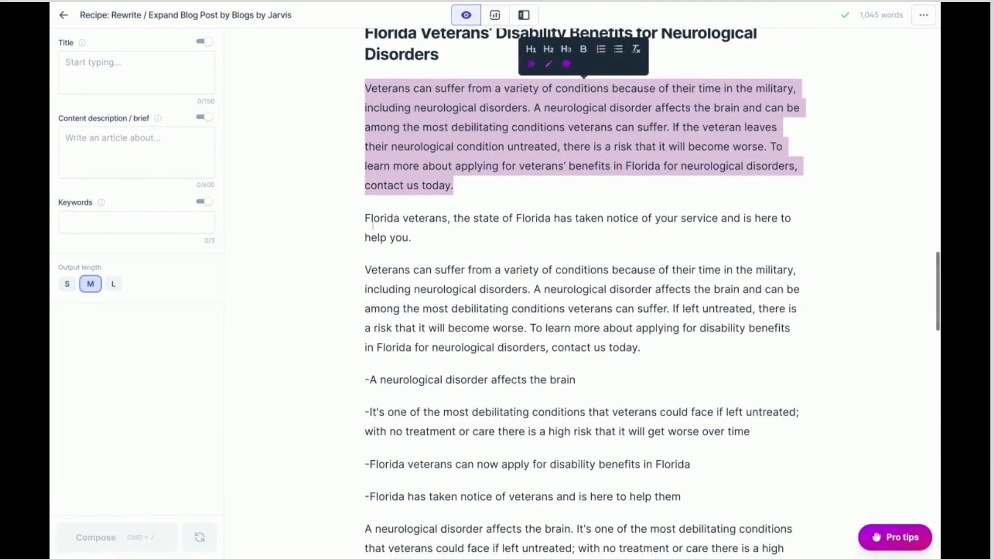
{"action": "left_click_drag", "start_coordinate": [365, 220], "coordinate": [715, 466]}
{"action": "scroll", "coordinate": [505, 331], "scroll_direction": "down", "scroll_amount": 4}
{"action": "scroll", "coordinate": [569, 331], "scroll_direction": "down", "scroll_amount": 3}
{"action": "scroll", "coordinate": [709, 438], "scroll_direction": "down", "scroll_amount": 1}
Delete the leftover paragraph starting "There are many diseases that a veteran may suffer" below the rewritten intro, along with its empty line.
{"action": "left_click", "coordinate": [458, 467]}
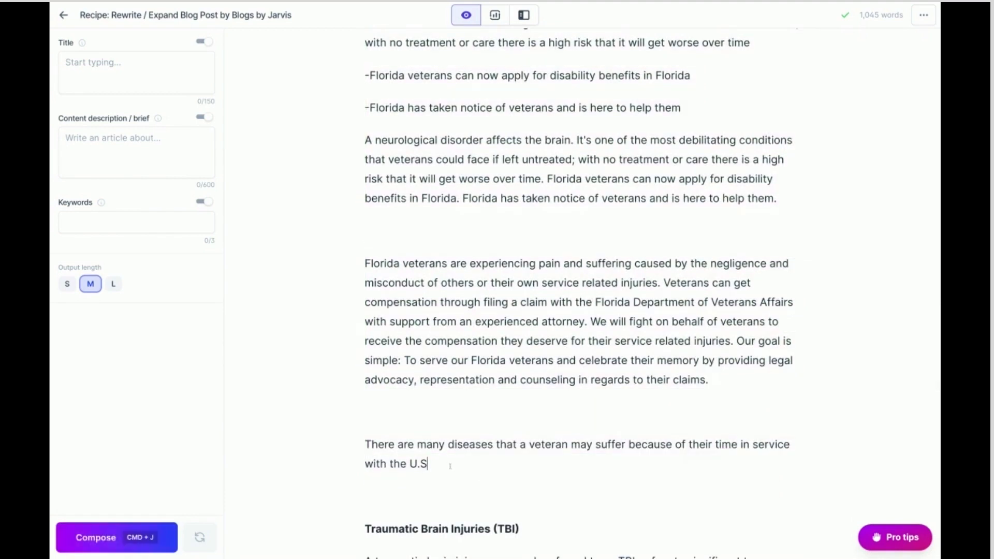
{"action": "triple_click", "coordinate": [451, 464]}
{"action": "key", "text": "BackSpace"}
{"action": "key", "text": "BackSpace"}
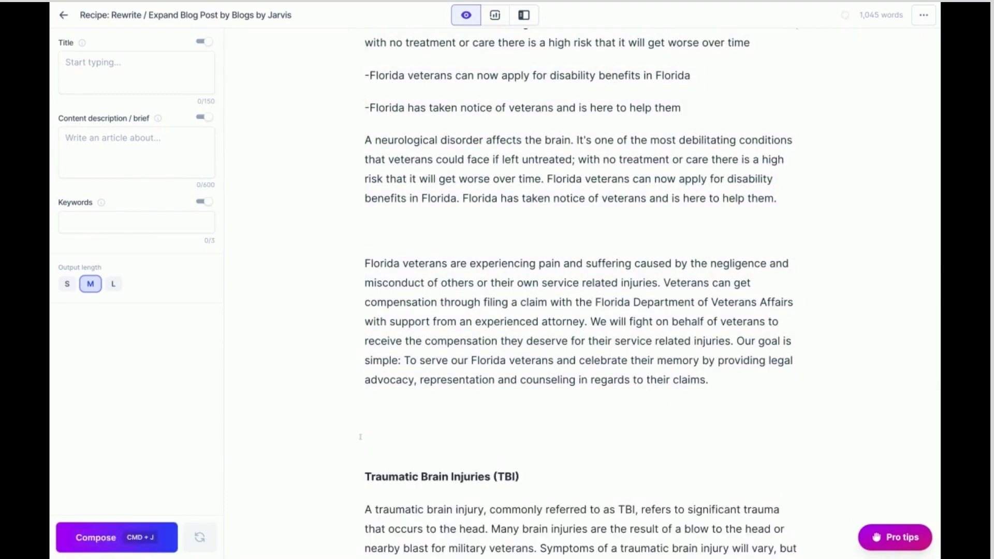
Following the recipe's instructions, delete the original intro paragraph under the "Florida Veterans' Disability Benefits for Neurological Disorders" heading and its empty line.
{"action": "scroll", "coordinate": [360, 436], "scroll_direction": "up", "scroll_amount": 20}
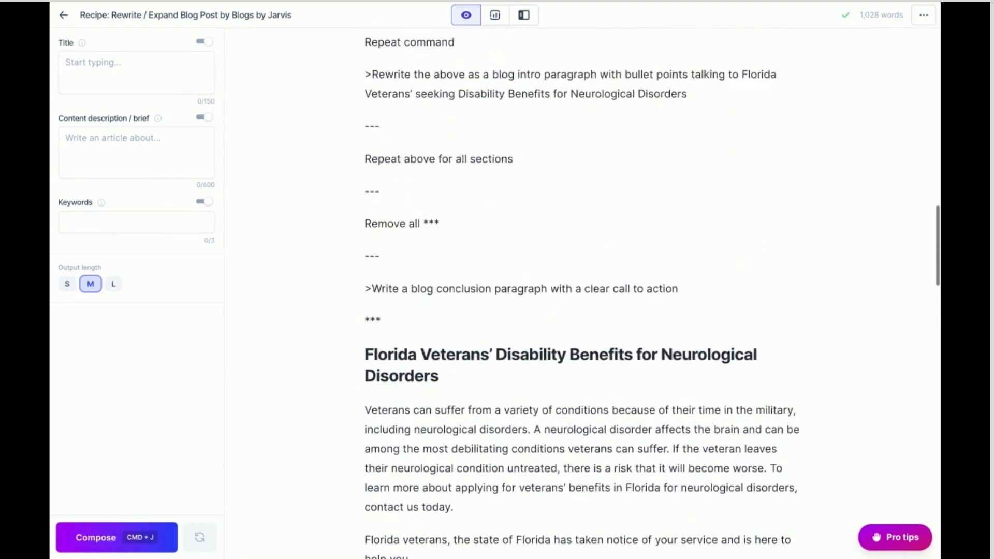
{"action": "scroll", "coordinate": [361, 166], "scroll_direction": "up", "scroll_amount": 3}
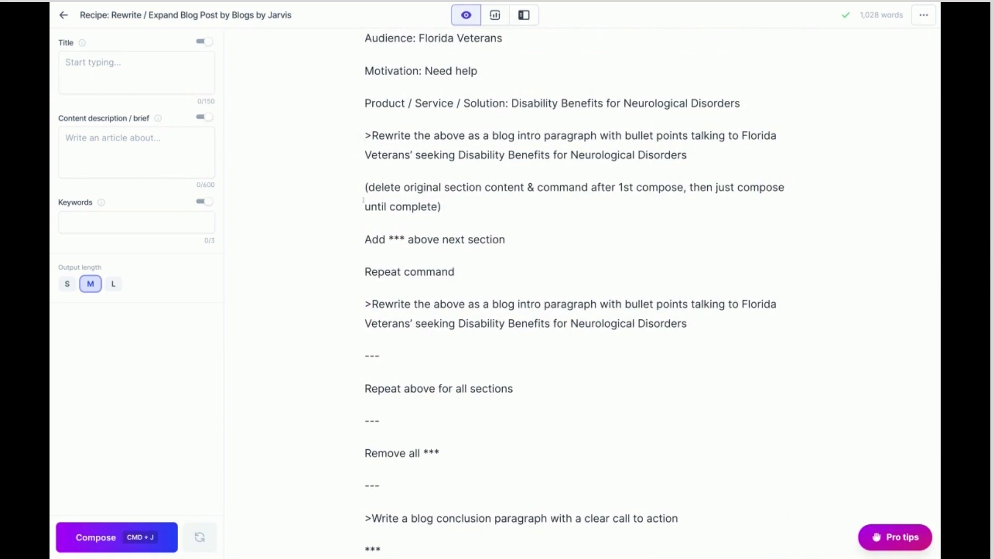
{"action": "scroll", "coordinate": [363, 203], "scroll_direction": "down", "scroll_amount": 10}
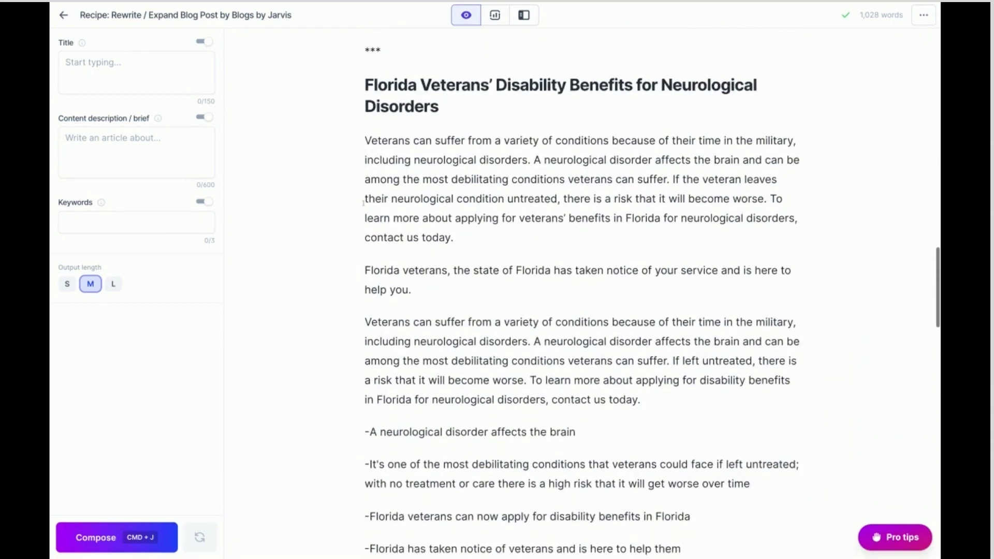
{"action": "left_click_drag", "start_coordinate": [454, 220], "coordinate": [362, 124]}
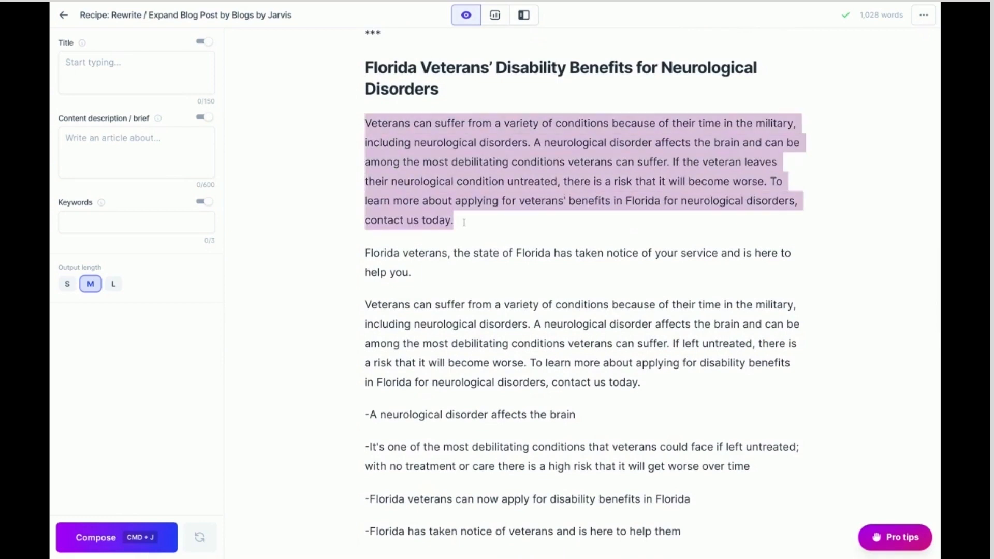
{"action": "key", "text": "BackSpace"}
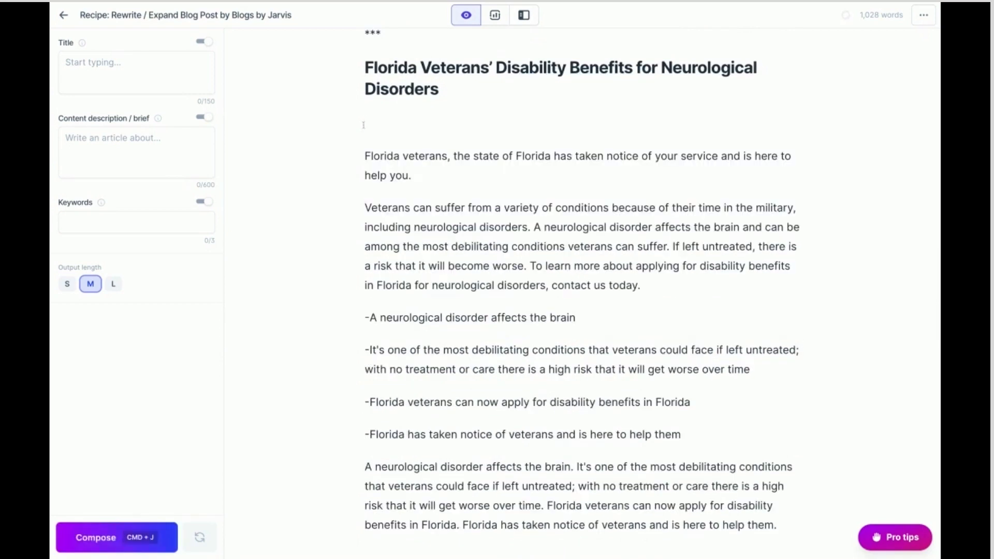
{"action": "key", "text": "BackSpace"}
Remove the empty line between the last two paragraphs of the rewritten intro.
{"action": "scroll", "coordinate": [450, 217], "scroll_direction": "down", "scroll_amount": 4}
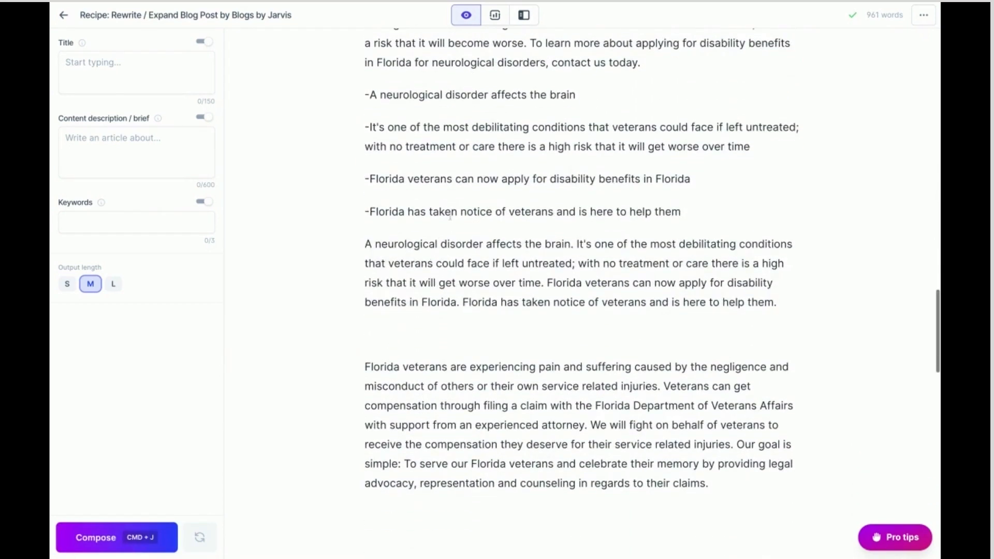
{"action": "left_click", "coordinate": [396, 346]}
{"action": "key", "text": "BackSpace"}
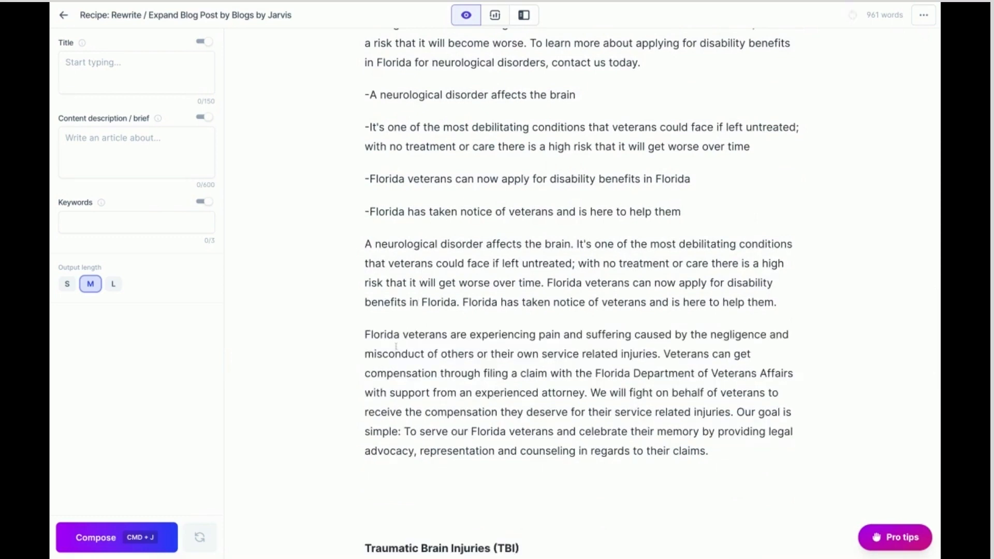
Add a *** separator above the "Traumatic Brain Injuries (TBI)" section and remove the extra empty line beneath it.
{"action": "scroll", "coordinate": [404, 363], "scroll_direction": "down", "scroll_amount": 2}
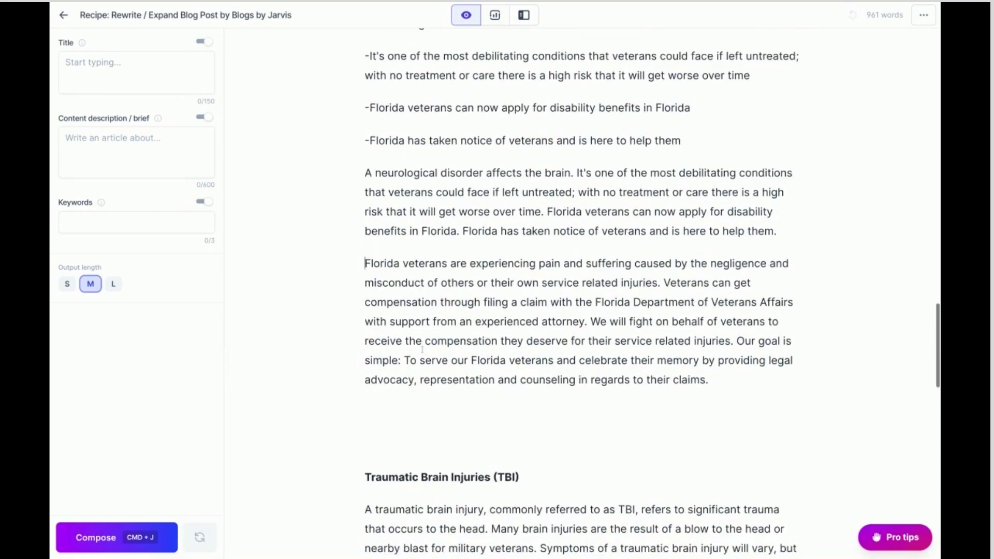
{"action": "left_click", "coordinate": [382, 405]}
{"action": "type", "text": "***"}
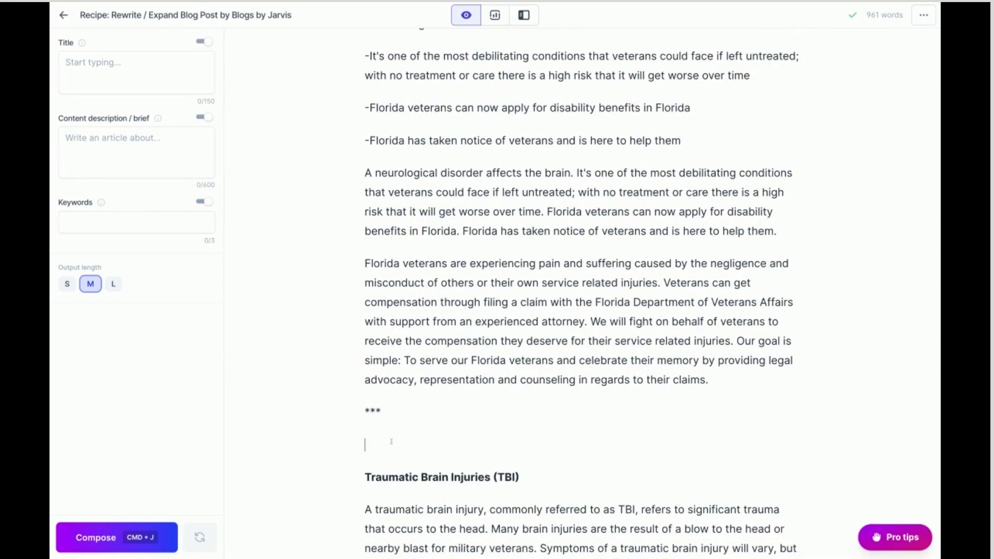
{"action": "key", "text": "BackSpace"}
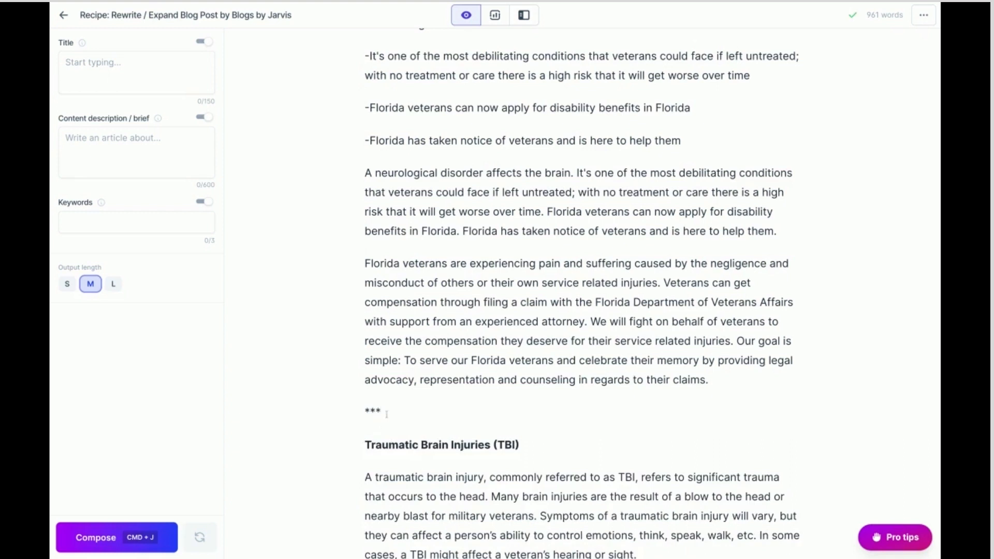
{"action": "left_click_drag", "start_coordinate": [728, 383], "coordinate": [386, 56]}
{"action": "left_click", "coordinate": [348, 184]}
Format the "Traumatic Brain Injuries (TBI)" section title as an H3 heading.
{"action": "scroll", "coordinate": [474, 445], "scroll_direction": "down", "scroll_amount": 1}
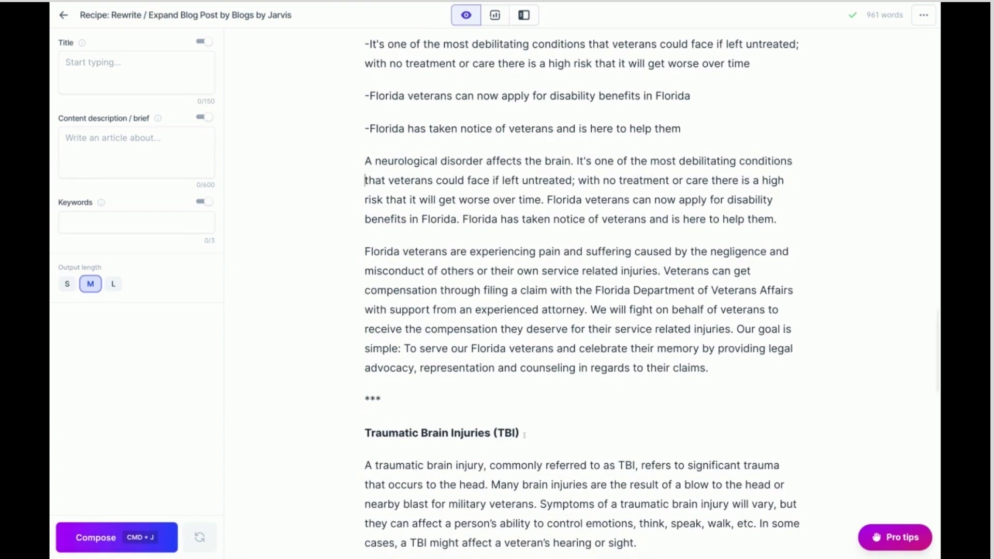
{"action": "left_click_drag", "start_coordinate": [519, 433], "coordinate": [363, 433]}
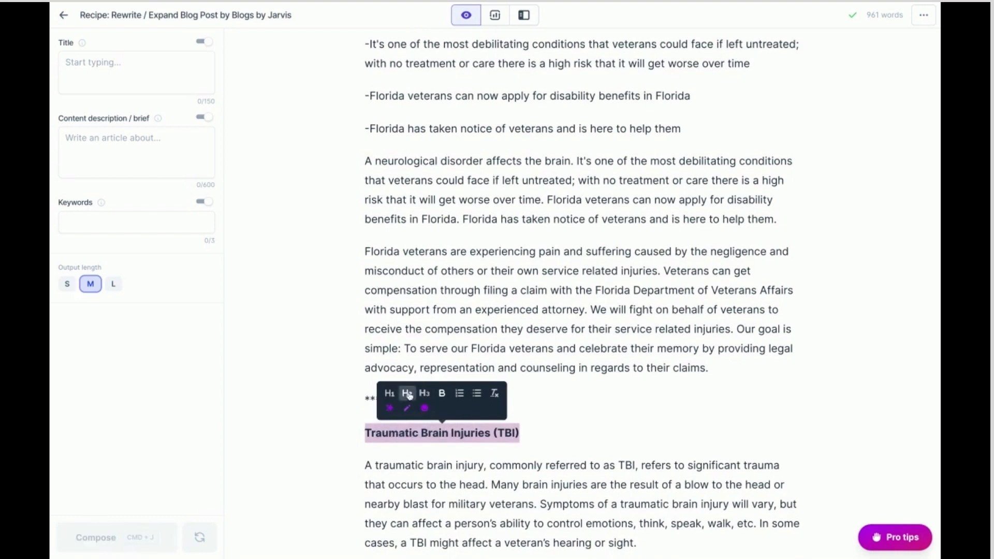
{"action": "left_click", "coordinate": [424, 394]}
{"action": "left_click", "coordinate": [559, 438]}
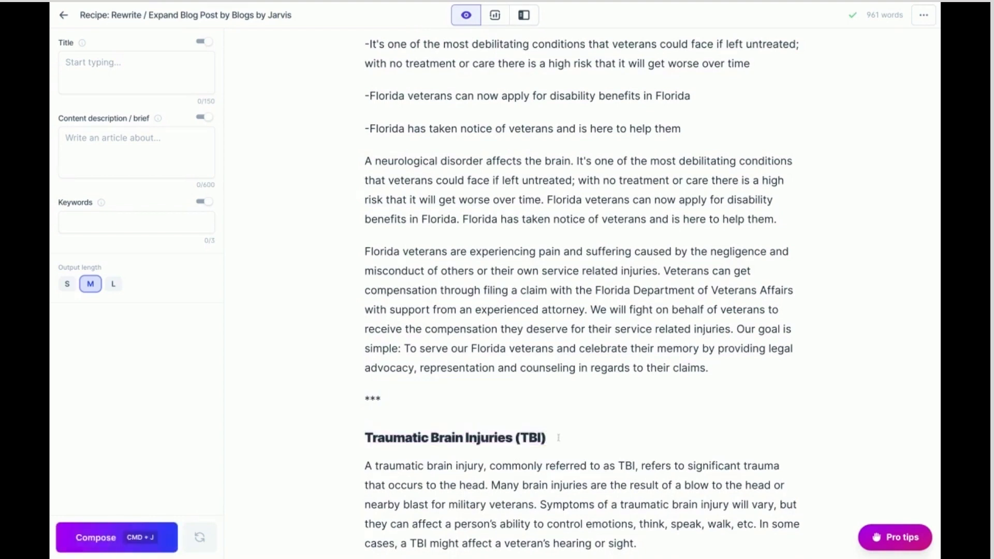
Copy the repeated ">Rewrite the above as a blog intro paragraph" command from the example recipe onto a new line ending the Traumatic Brain Injuries section.
{"action": "scroll", "coordinate": [582, 299], "scroll_direction": "up", "scroll_amount": 8}
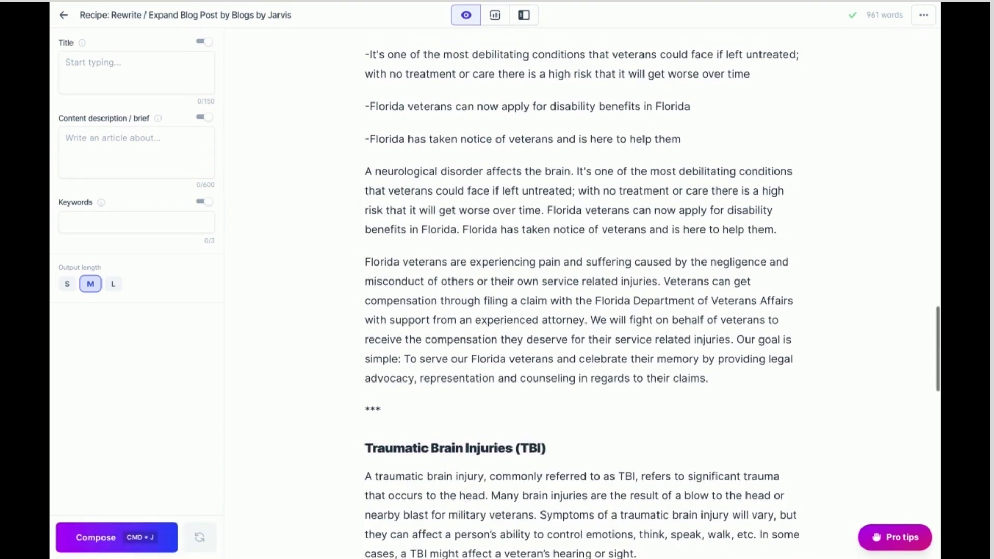
{"action": "scroll", "coordinate": [513, 300], "scroll_direction": "up", "scroll_amount": 6}
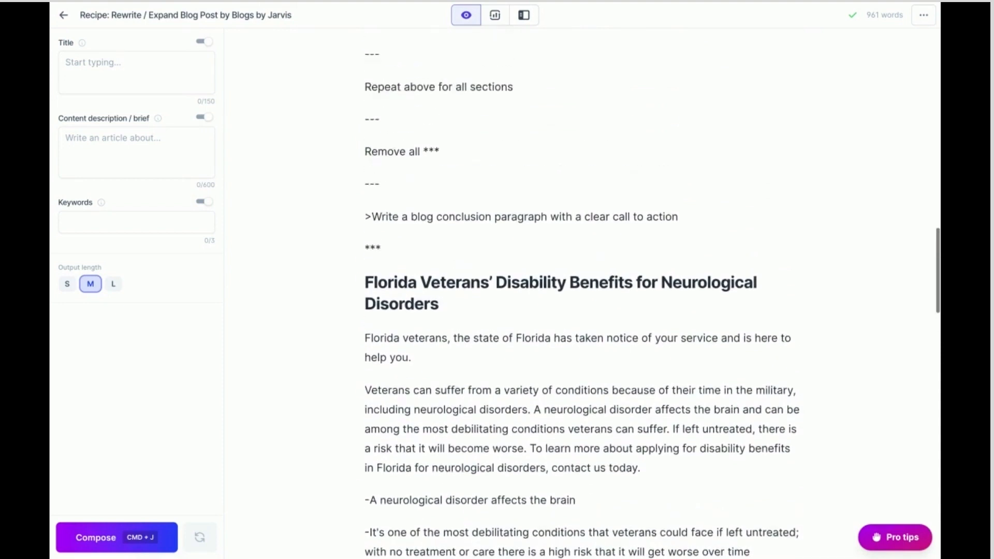
{"action": "scroll", "coordinate": [513, 300], "scroll_direction": "up", "scroll_amount": 3}
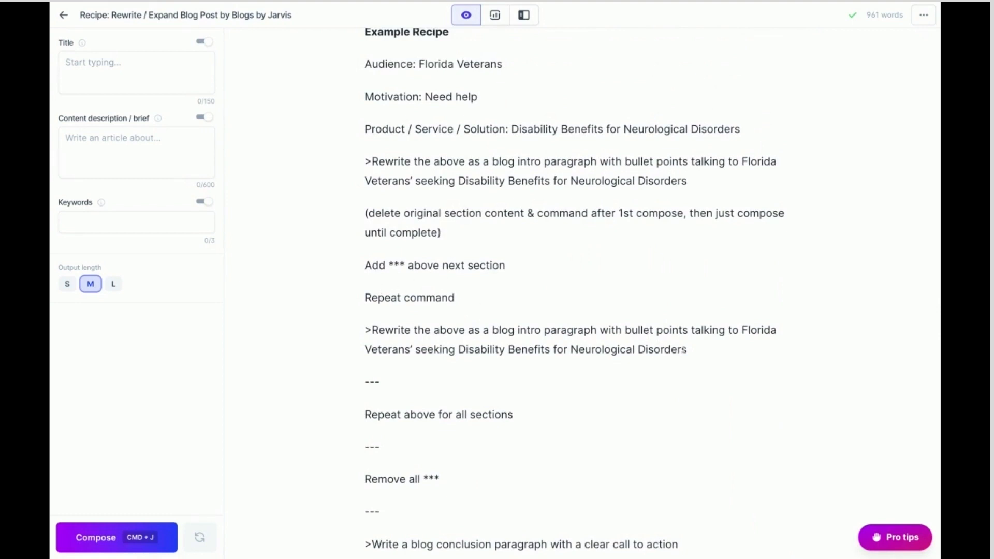
{"action": "left_click_drag", "start_coordinate": [685, 350], "coordinate": [353, 328]}
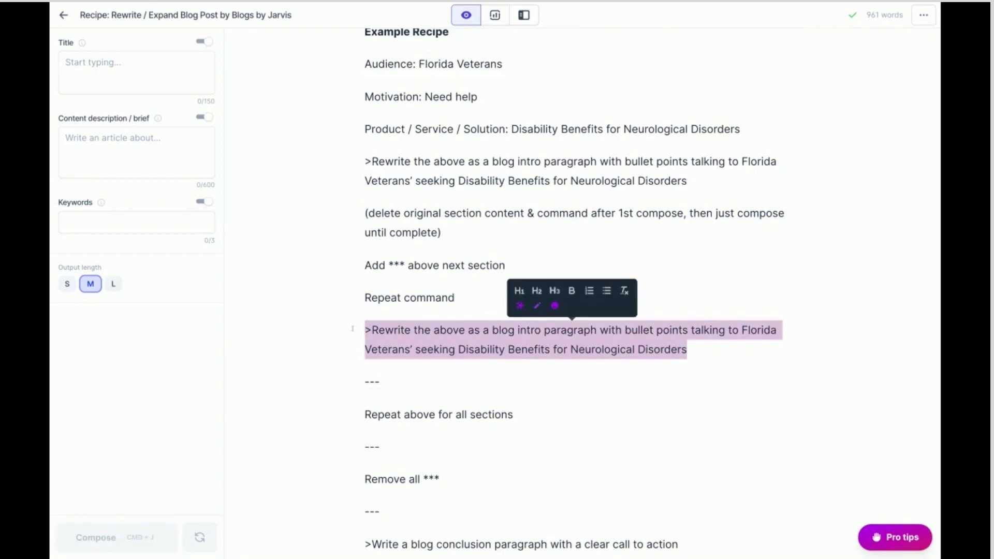
{"action": "scroll", "coordinate": [428, 378], "scroll_direction": "down", "scroll_amount": 15}
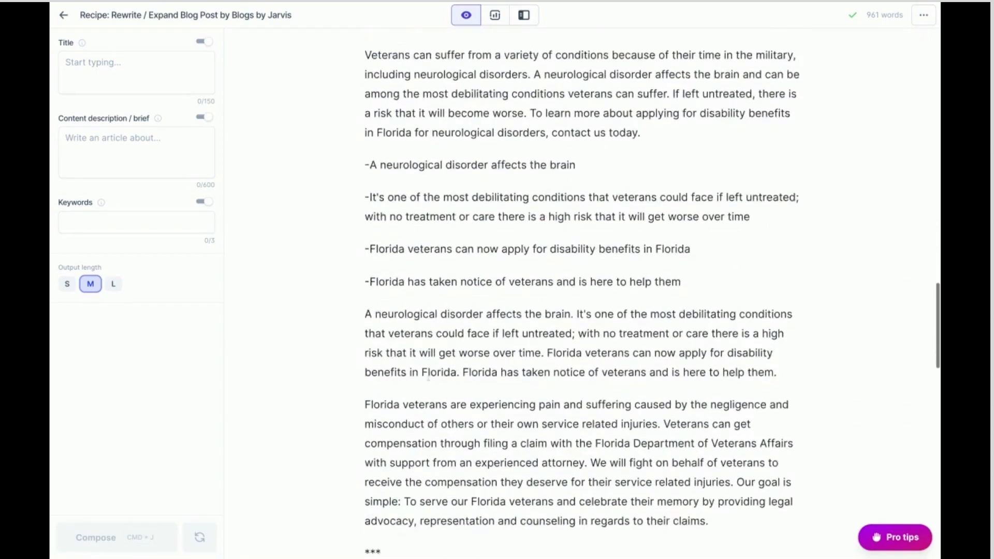
{"action": "scroll", "coordinate": [428, 378], "scroll_direction": "down", "scroll_amount": 5}
{"action": "left_click", "coordinate": [500, 328]}
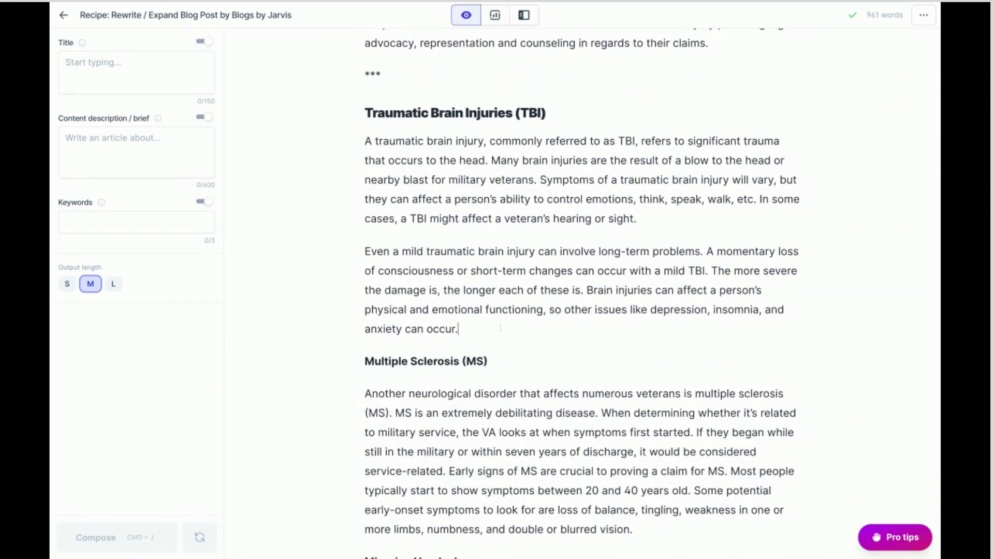
{"action": "key", "text": "Return"}
{"action": "key", "text": "super+v"}
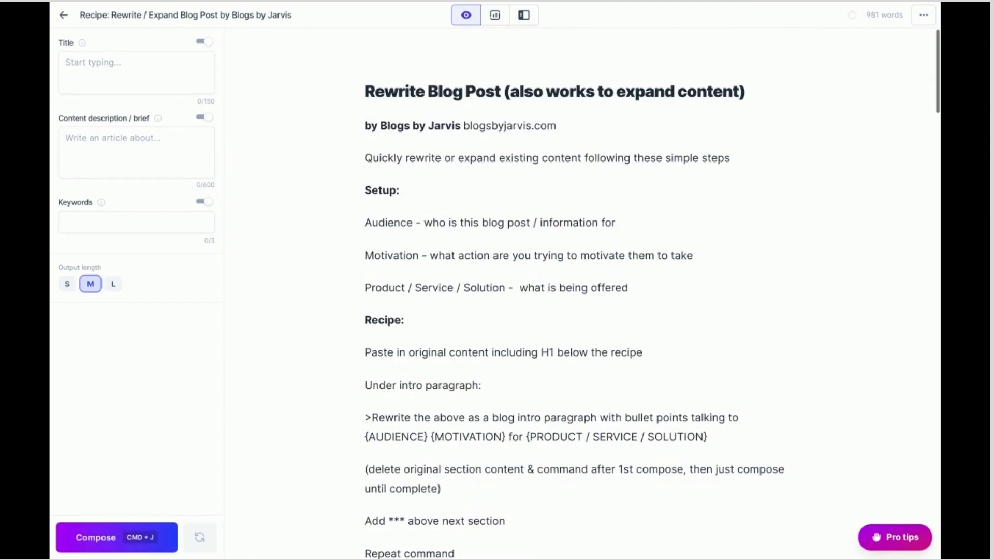
{"action": "scroll", "coordinate": [428, 378], "scroll_direction": "down", "scroll_amount": 14}
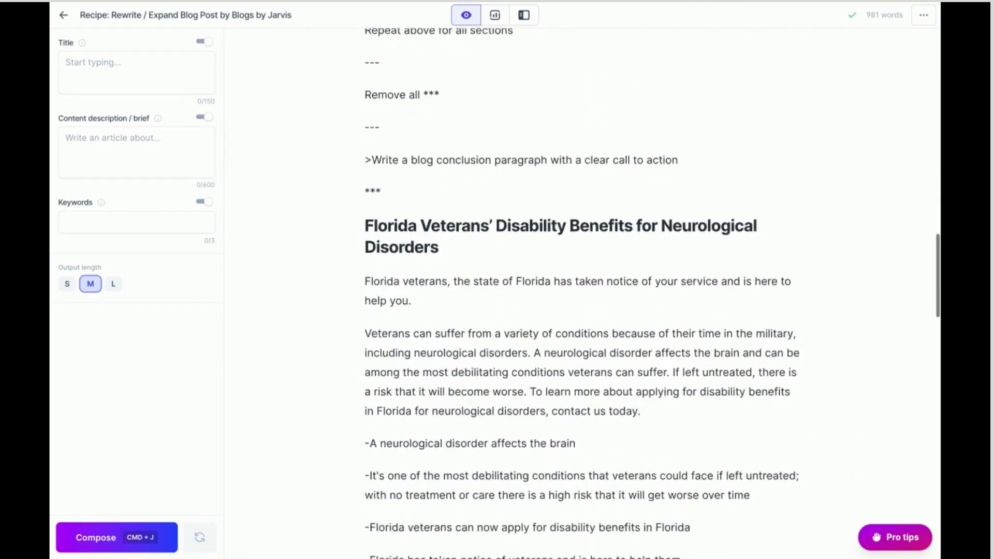
{"action": "scroll", "coordinate": [581, 292], "scroll_direction": "down", "scroll_amount": 9}
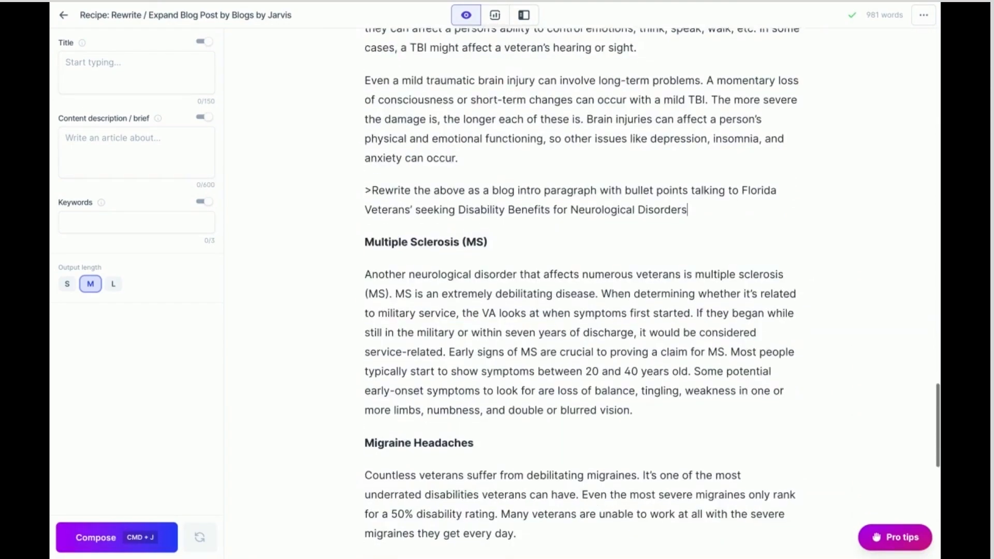
{"action": "scroll", "coordinate": [468, 94], "scroll_direction": "up", "scroll_amount": 2}
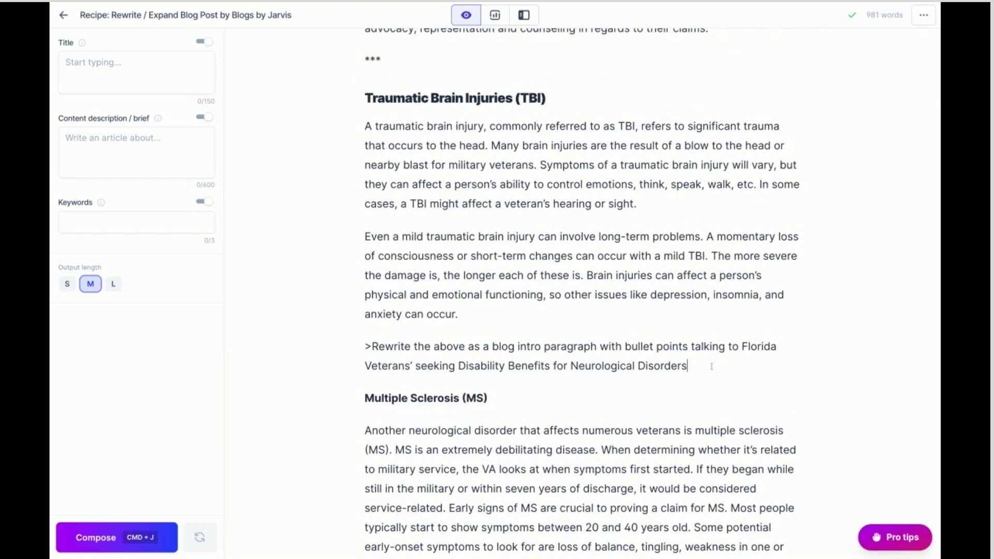
{"action": "left_click_drag", "start_coordinate": [712, 367], "coordinate": [371, 346]}
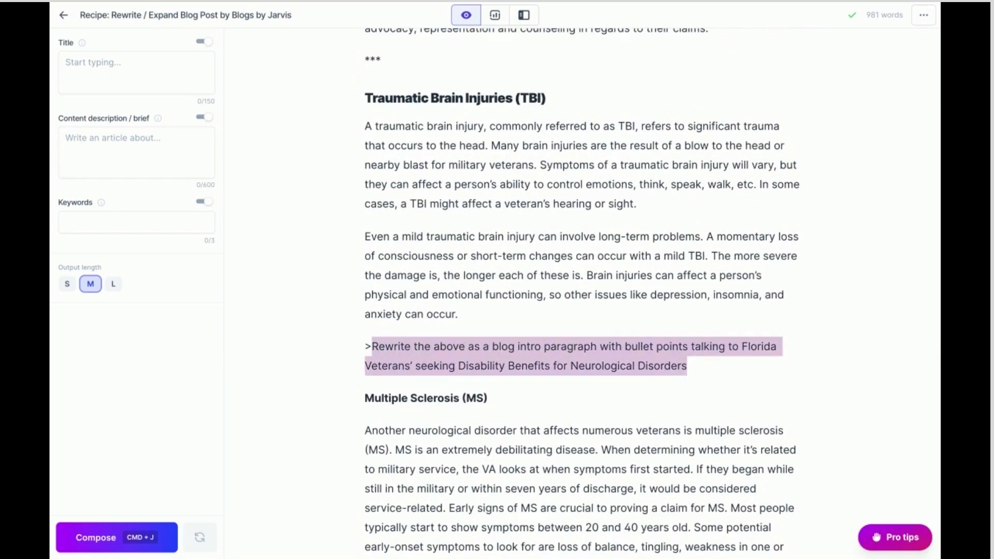
{"action": "left_click", "coordinate": [703, 370]}
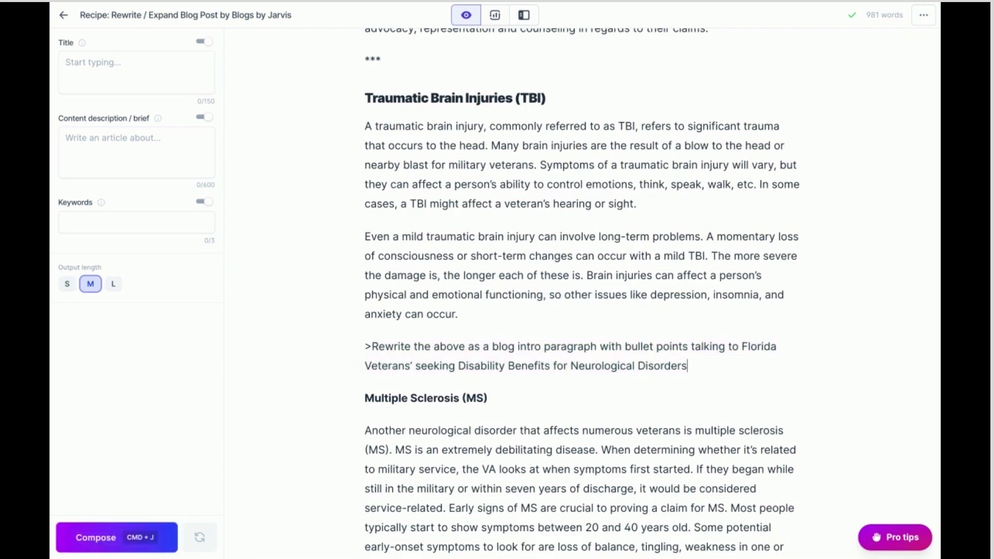
Compose a rewrite of the Traumatic Brain Injuries section and delete its two original paragraphs together with the rewrite command.
{"action": "key", "text": "super+j"}
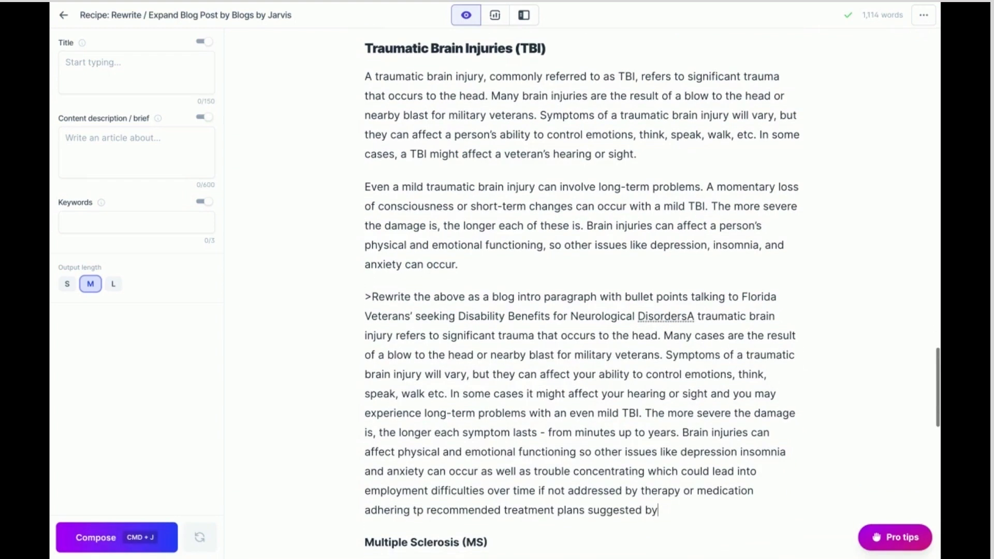
{"action": "left_click_drag", "start_coordinate": [688, 315], "coordinate": [365, 76]}
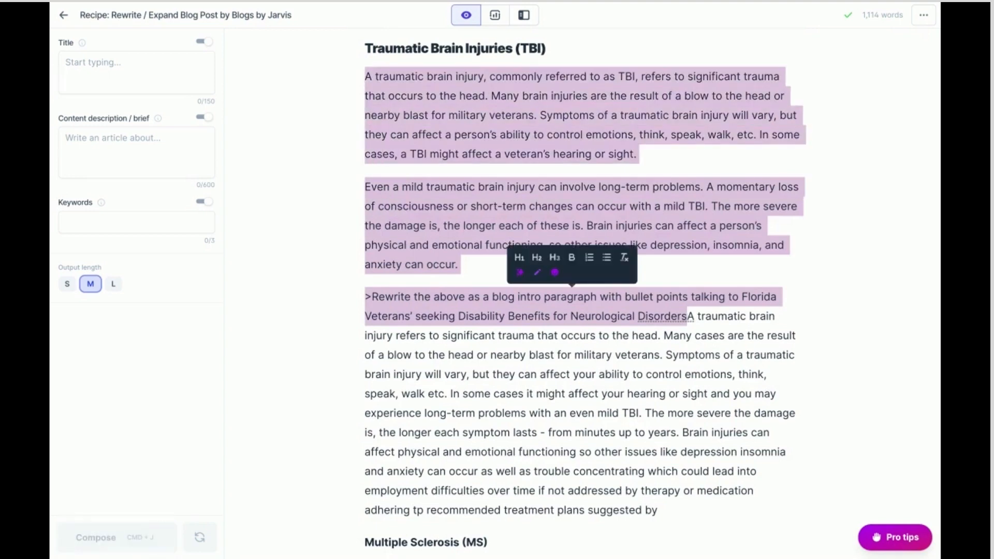
{"action": "key", "text": "BackSpace"}
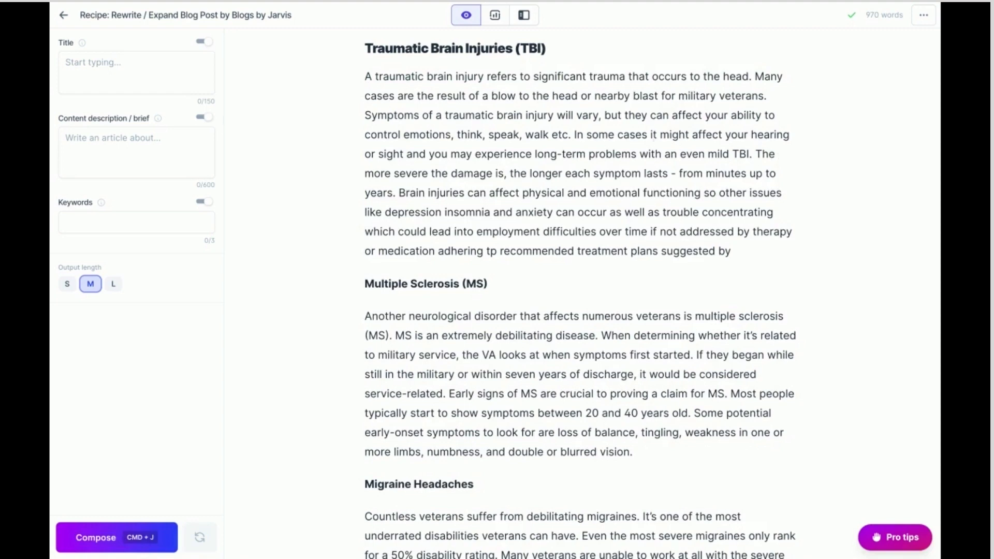
Start a new paragraph at "The more severe the damage is" and repeatedly compose more text at the end of the TBI section.
{"action": "key", "text": "Return"}
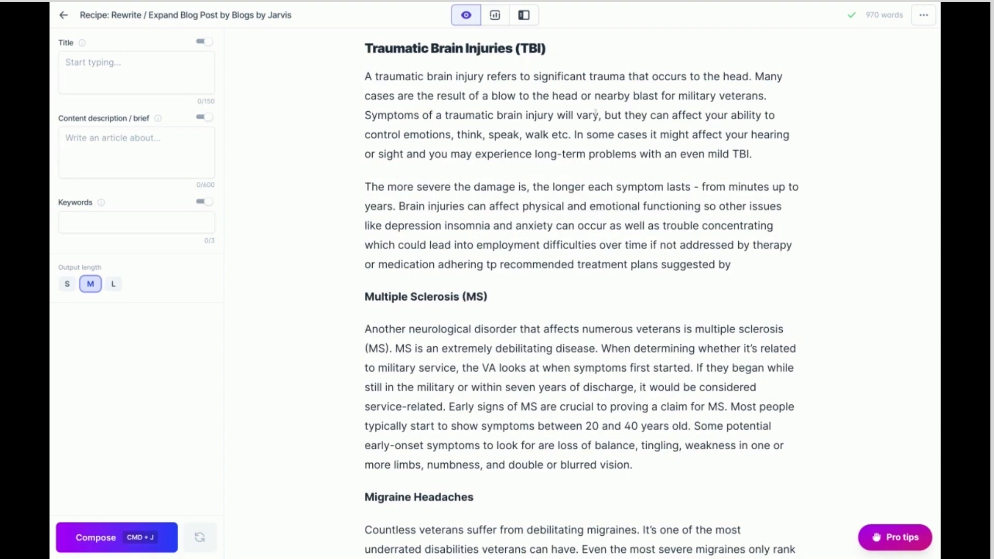
{"action": "left_click", "coordinate": [745, 266]}
{"action": "left_click", "coordinate": [169, 532]}
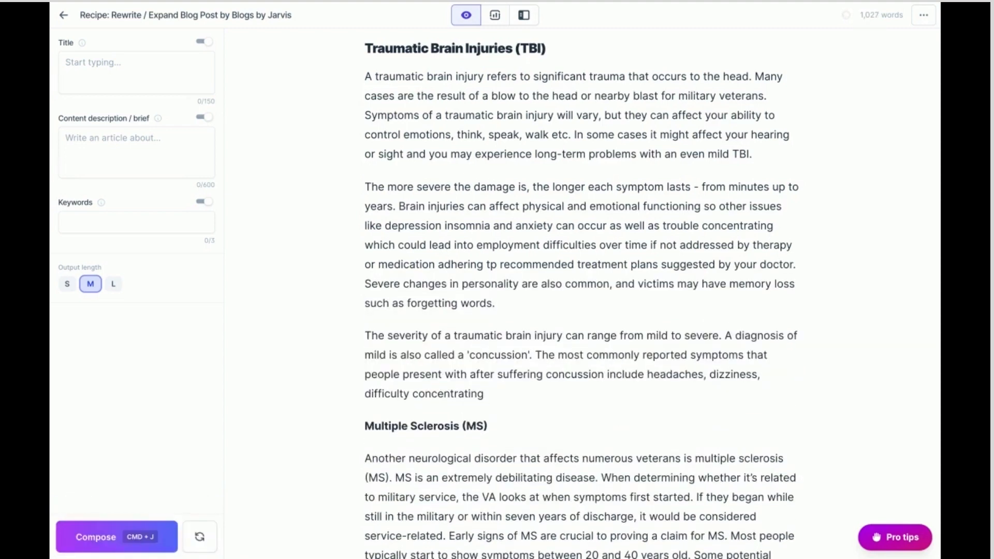
{"action": "left_click", "coordinate": [156, 535]}
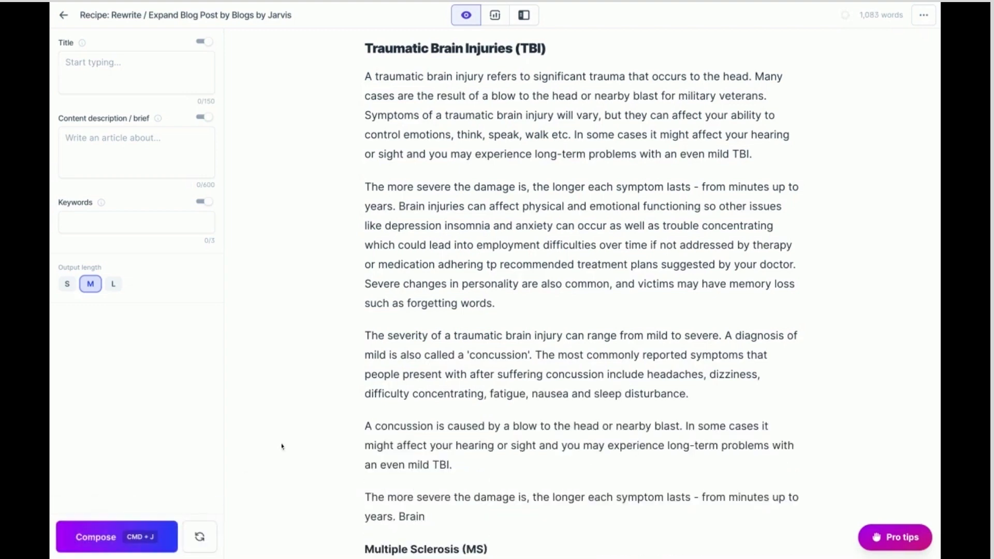
{"action": "left_click", "coordinate": [161, 536]}
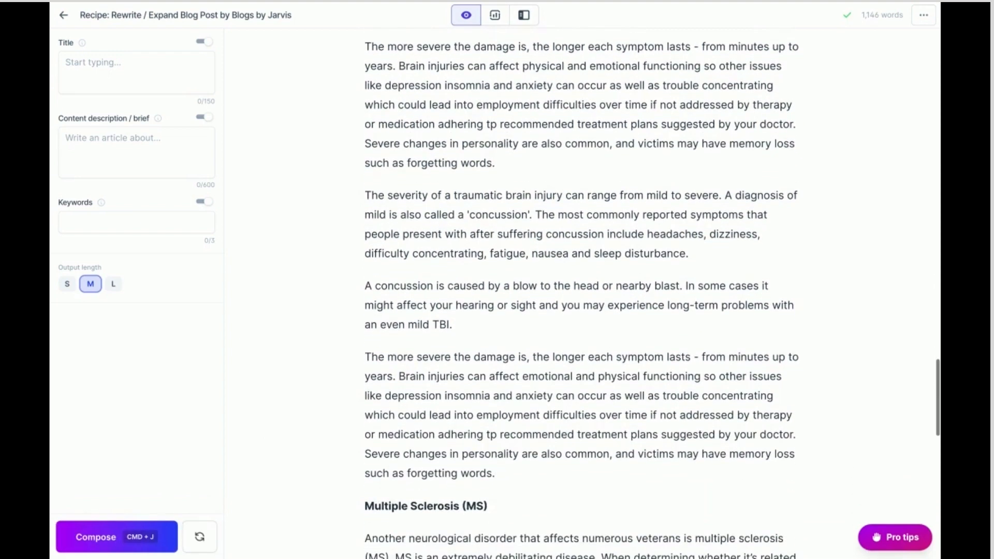
{"action": "scroll", "coordinate": [582, 293], "scroll_direction": "down", "scroll_amount": 1}
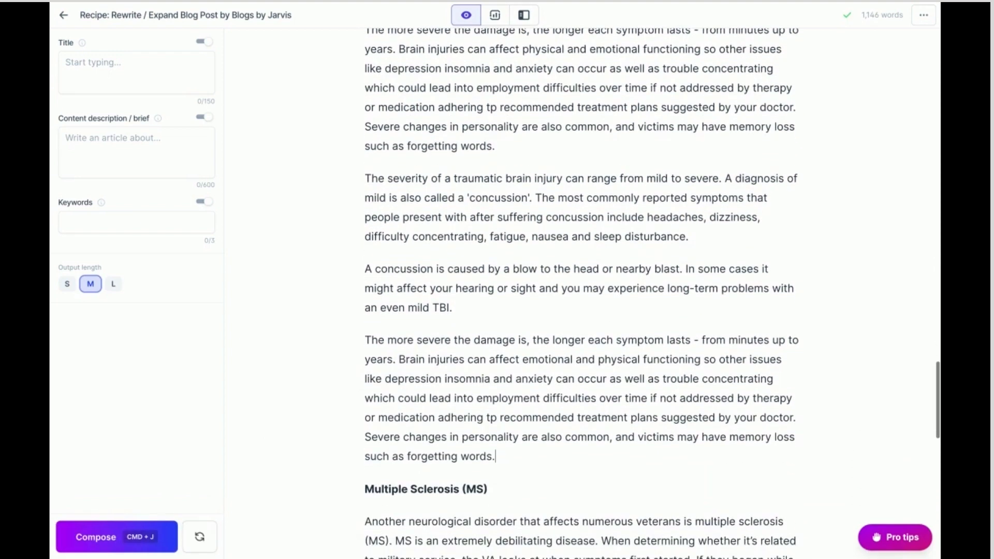
{"action": "left_click", "coordinate": [167, 532]}
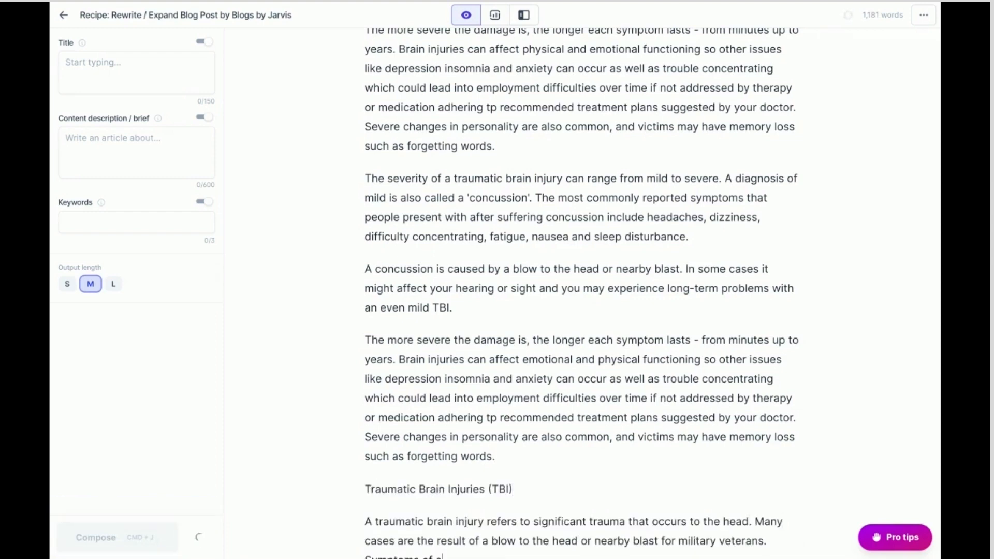
Replace the repeated "Traumatic Brain Injuries (TBI)" title and unfinished paragraph above the Multiple Sclerosis section with a *** separator.
{"action": "scroll", "coordinate": [261, 488], "scroll_direction": "down", "scroll_amount": 3}
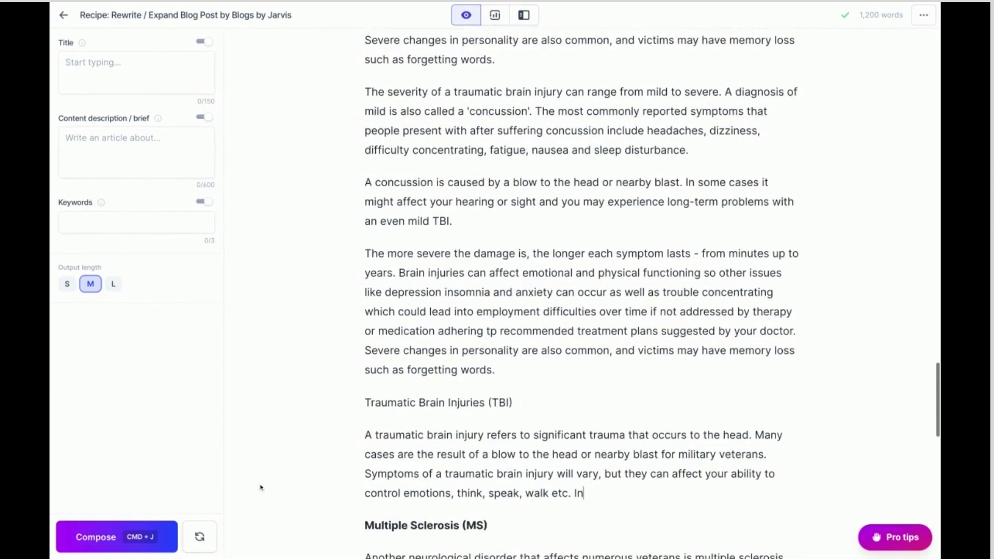
{"action": "left_click_drag", "start_coordinate": [613, 456], "coordinate": [364, 368]}
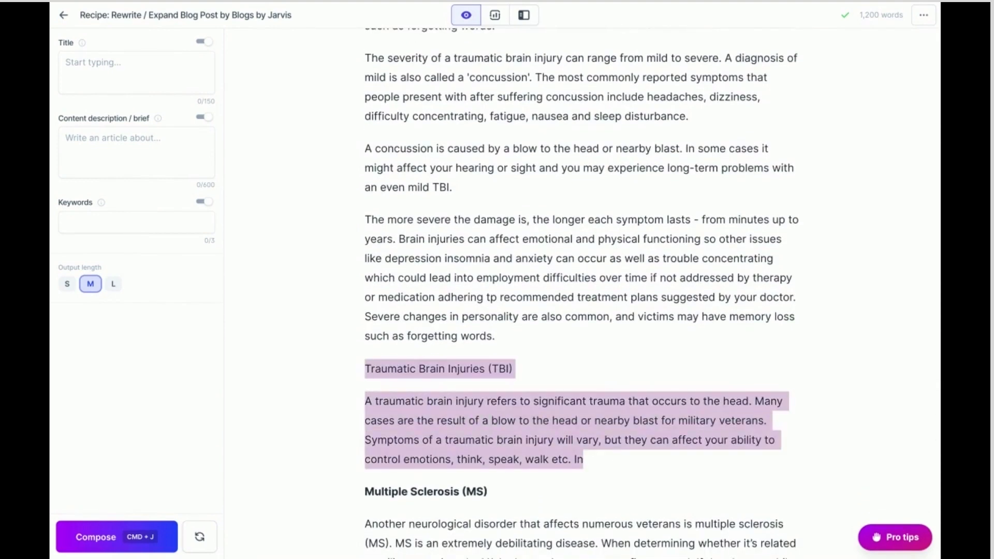
{"action": "key", "text": "BackSpace"}
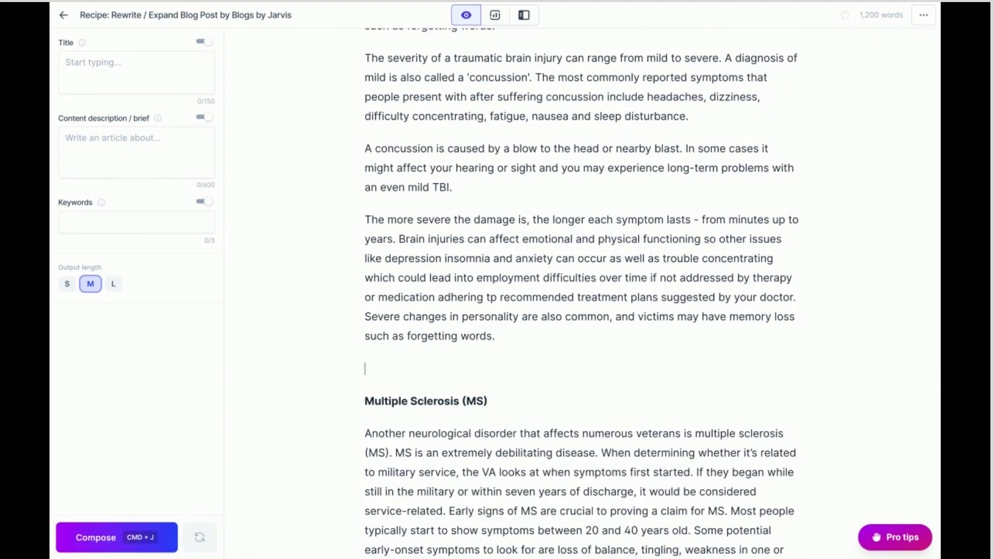
{"action": "type", "text": "***"}
Copy the ">Rewrite the above as a blog intro paragraph" command listed under "Repeat command" in the example recipe.
{"action": "scroll", "coordinate": [498, 369], "scroll_direction": "up", "scroll_amount": 10}
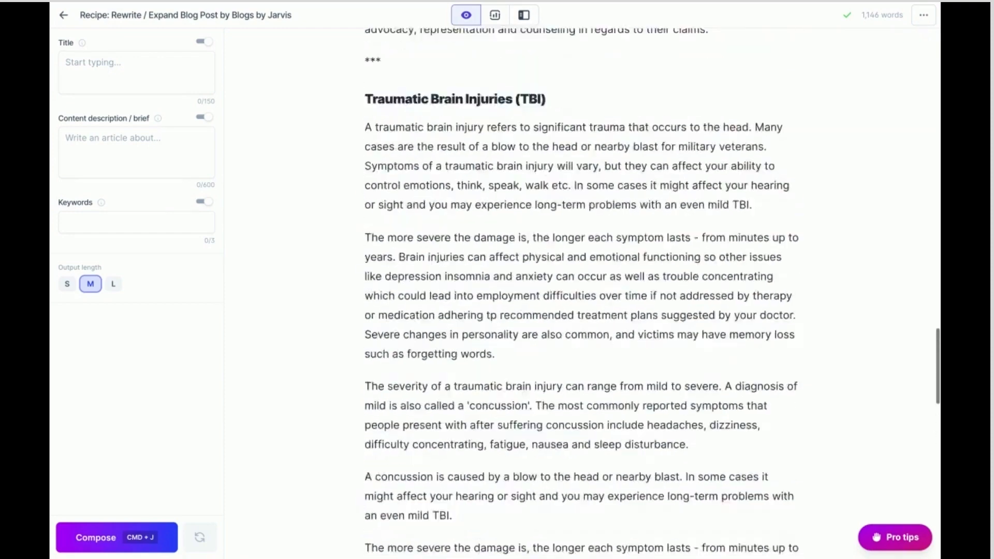
{"action": "scroll", "coordinate": [582, 295], "scroll_direction": "up", "scroll_amount": 8}
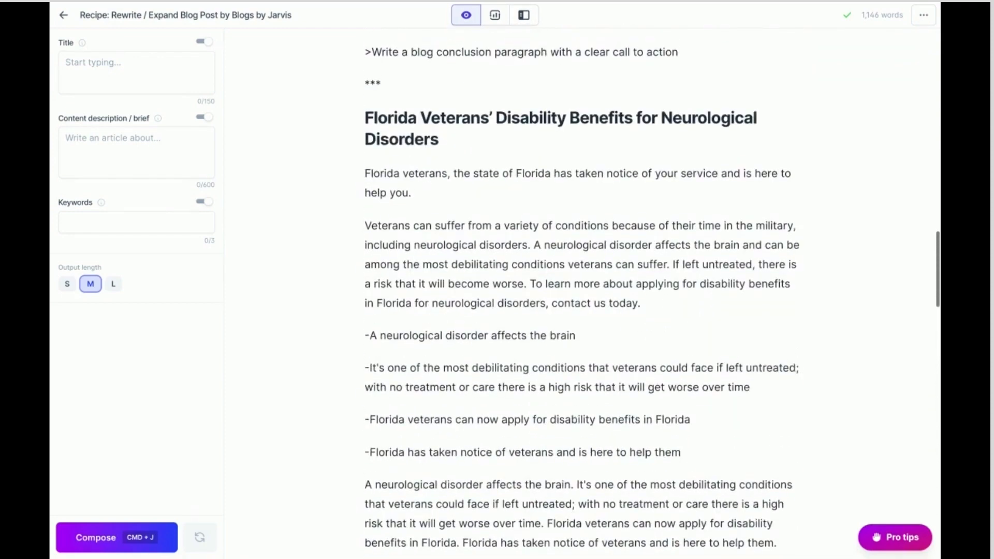
{"action": "scroll", "coordinate": [582, 295], "scroll_direction": "up", "scroll_amount": 2}
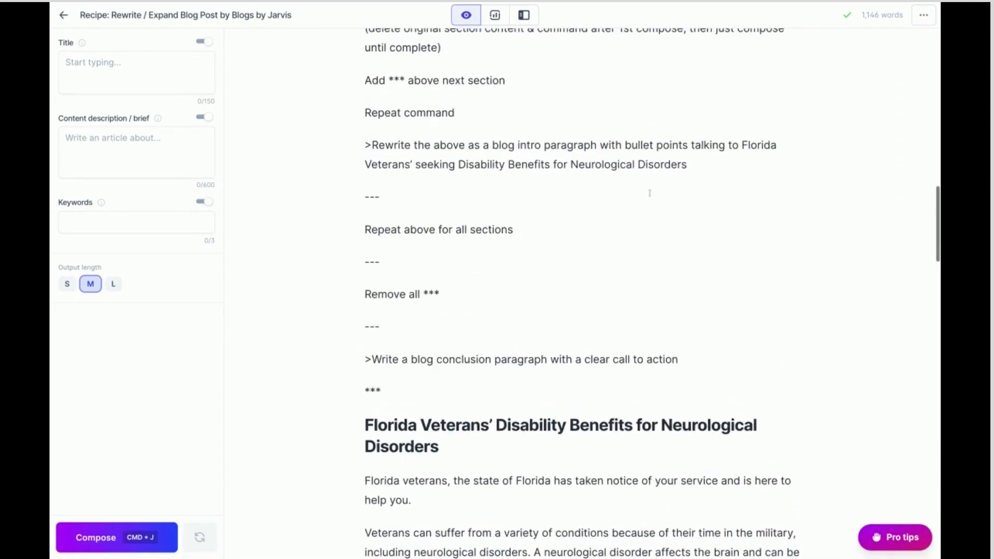
{"action": "left_click_drag", "start_coordinate": [458, 164], "coordinate": [365, 146]}
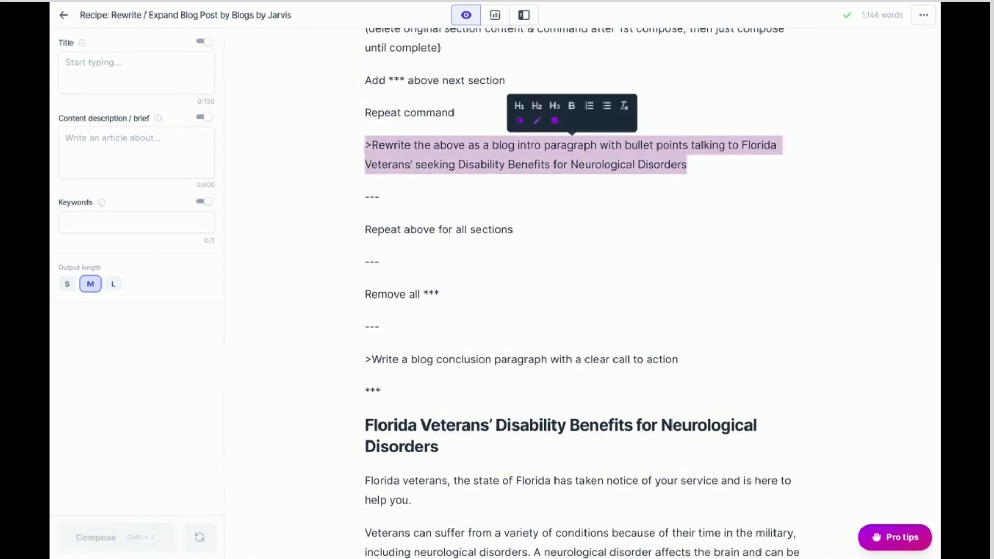
{"action": "scroll", "coordinate": [413, 238], "scroll_direction": "down", "scroll_amount": 20}
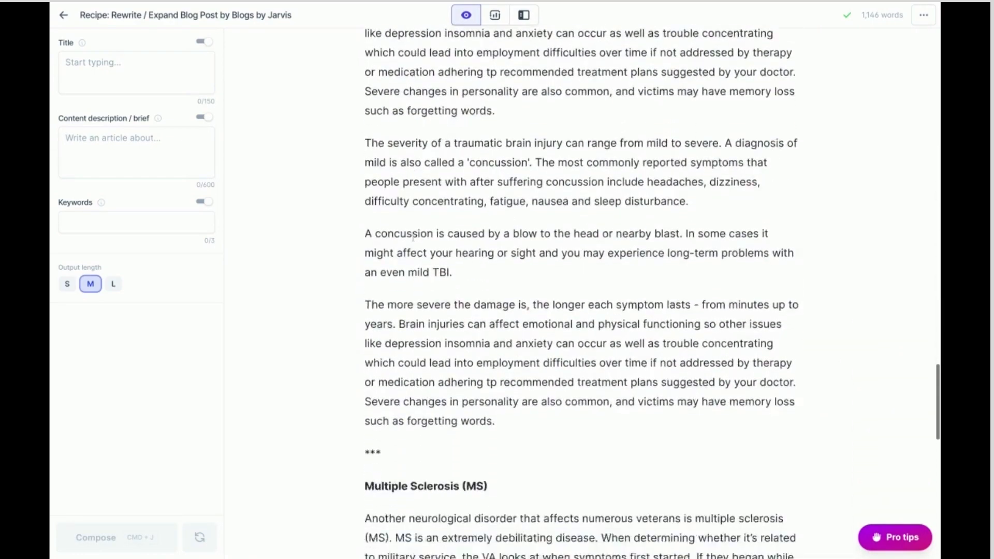
{"action": "scroll", "coordinate": [413, 238], "scroll_direction": "up", "scroll_amount": 5}
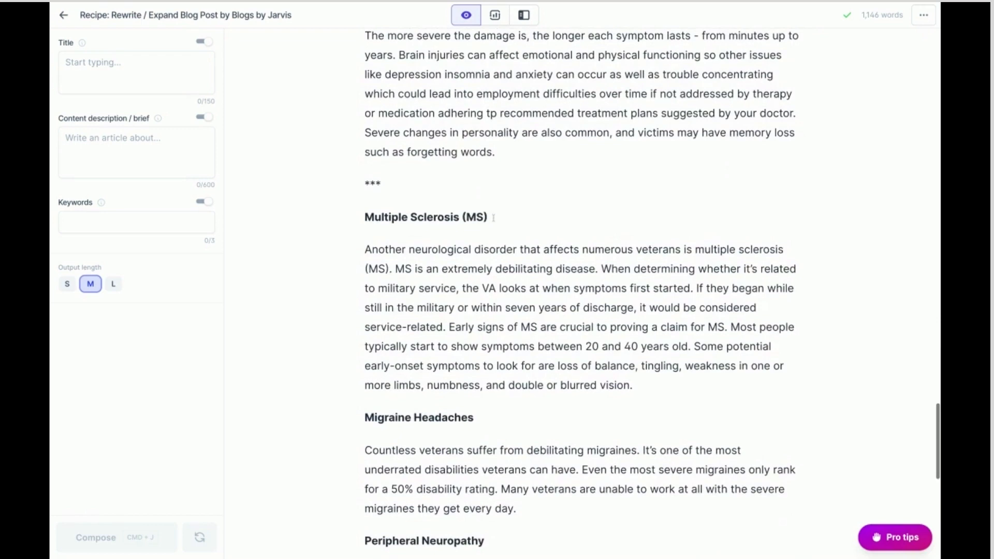
Format the "Multiple Sclerosis (MS)" section title as an H3 heading, leaving no empty line beneath it.
{"action": "left_click", "coordinate": [493, 217]}
{"action": "key", "text": "Return"}
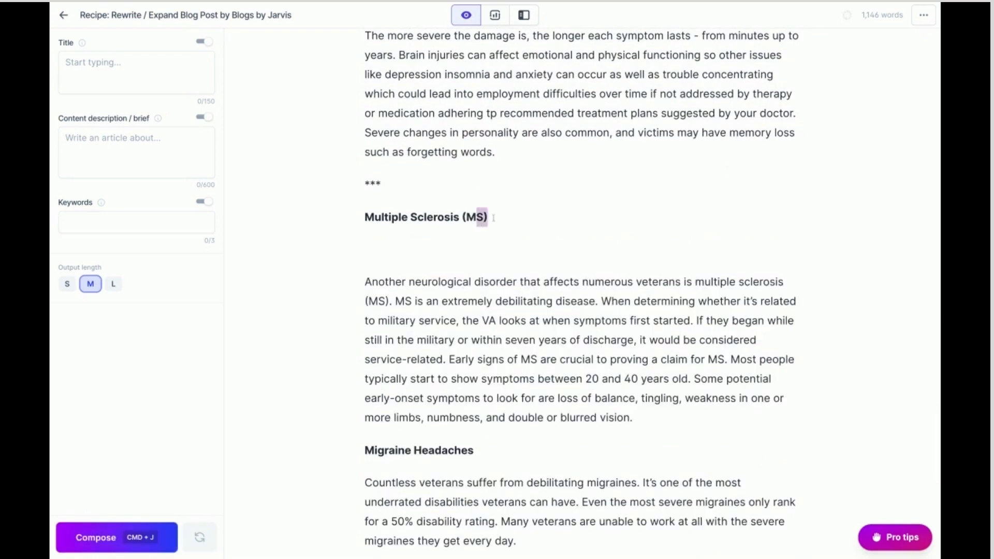
{"action": "left_click_drag", "start_coordinate": [493, 218], "coordinate": [364, 217]}
{"action": "left_click", "coordinate": [402, 181]}
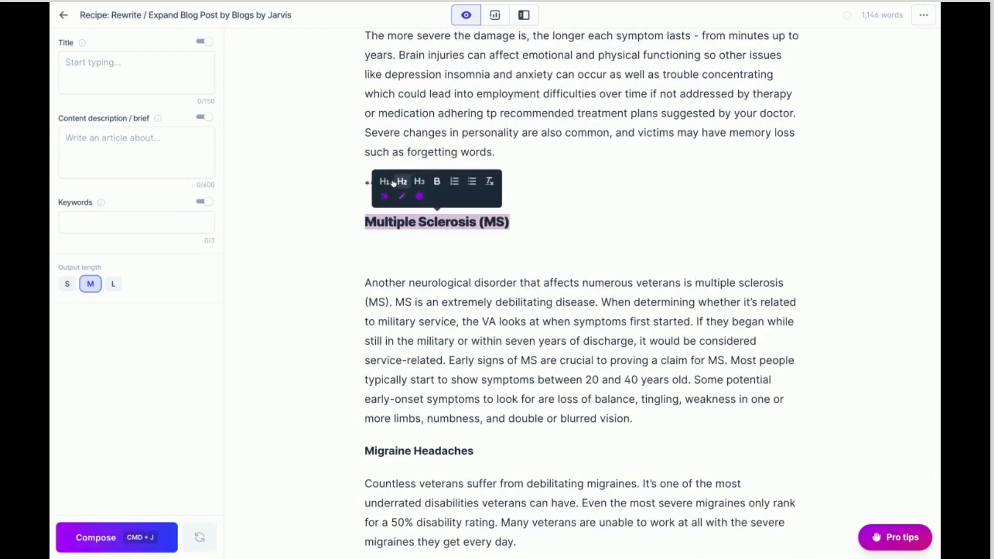
{"action": "left_click", "coordinate": [397, 251]}
{"action": "key", "text": "BackSpace"}
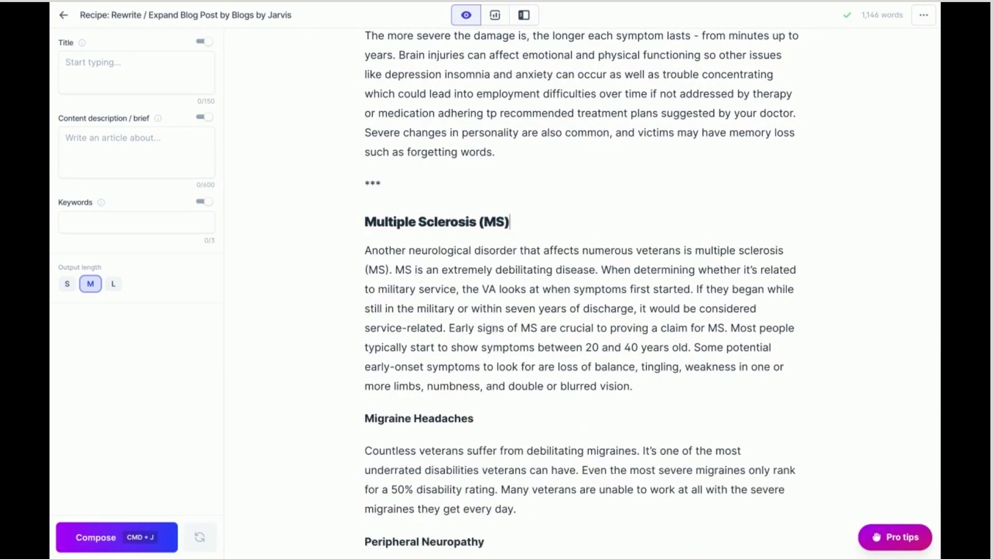
Paste the copied rewrite command onto a new line at the end of the Multiple Sclerosis section.
{"action": "left_click", "coordinate": [659, 385]}
{"action": "key", "text": "Return"}
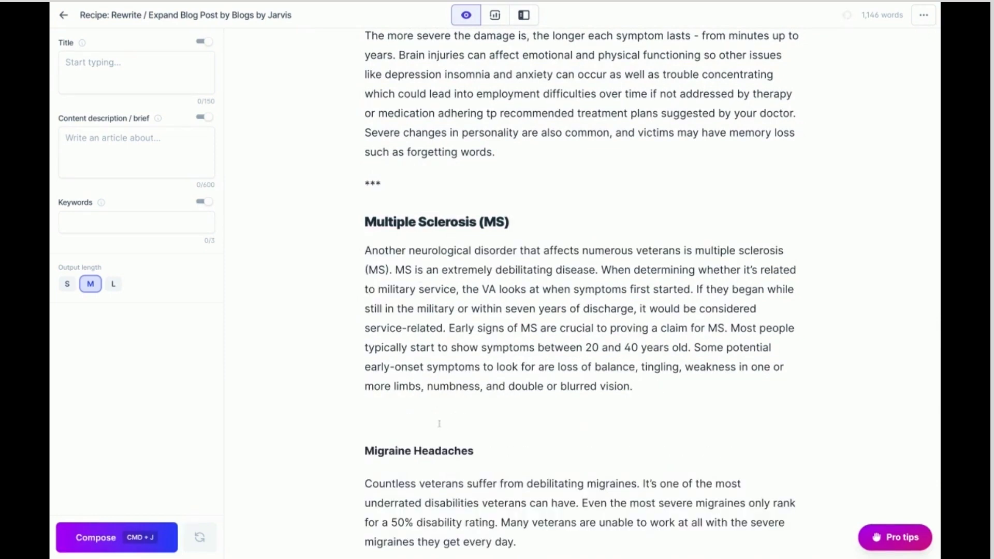
{"action": "key", "text": "super+v"}
{"action": "scroll", "coordinate": [393, 418], "scroll_direction": "down", "scroll_amount": 20}
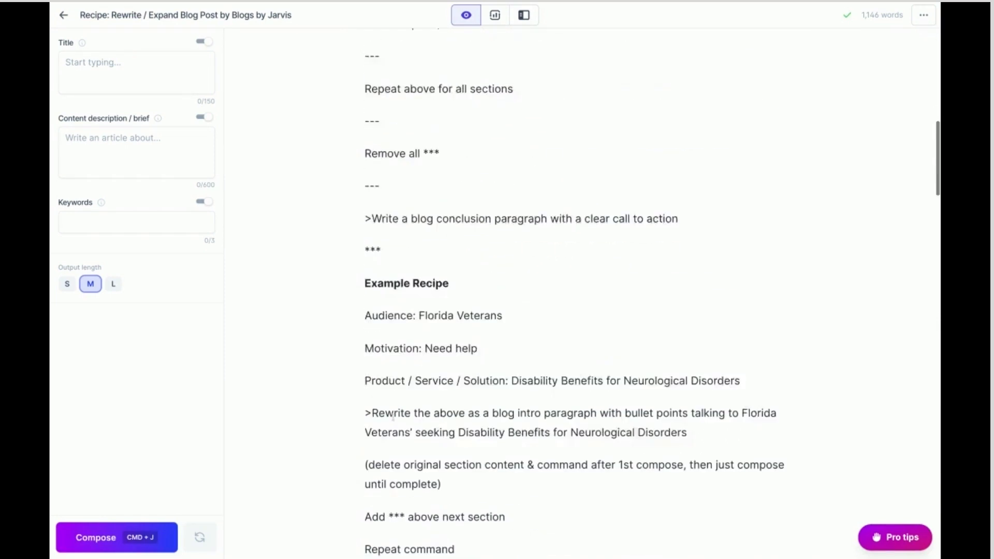
{"action": "scroll", "coordinate": [652, 299], "scroll_direction": "down", "scroll_amount": 12}
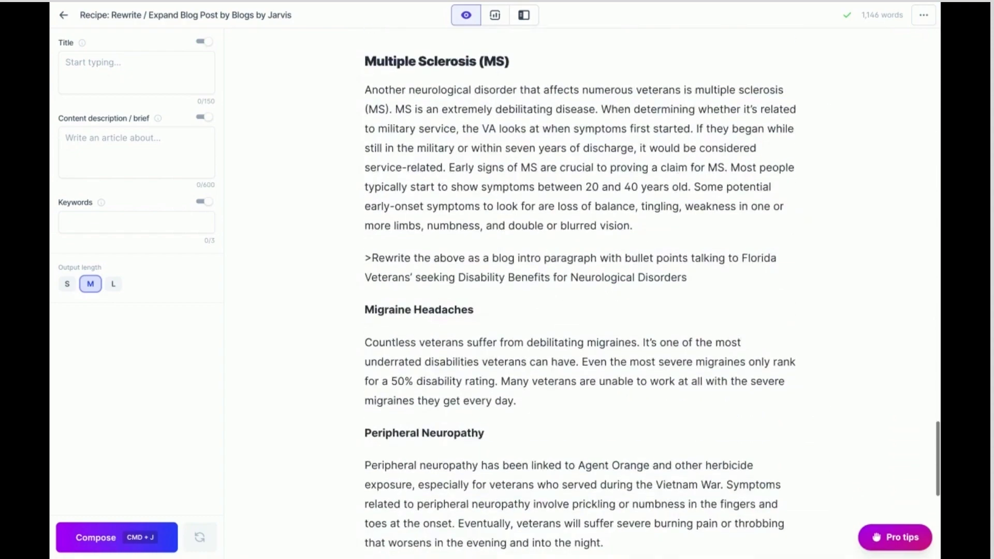
{"action": "scroll", "coordinate": [706, 346], "scroll_direction": "up", "scroll_amount": 3}
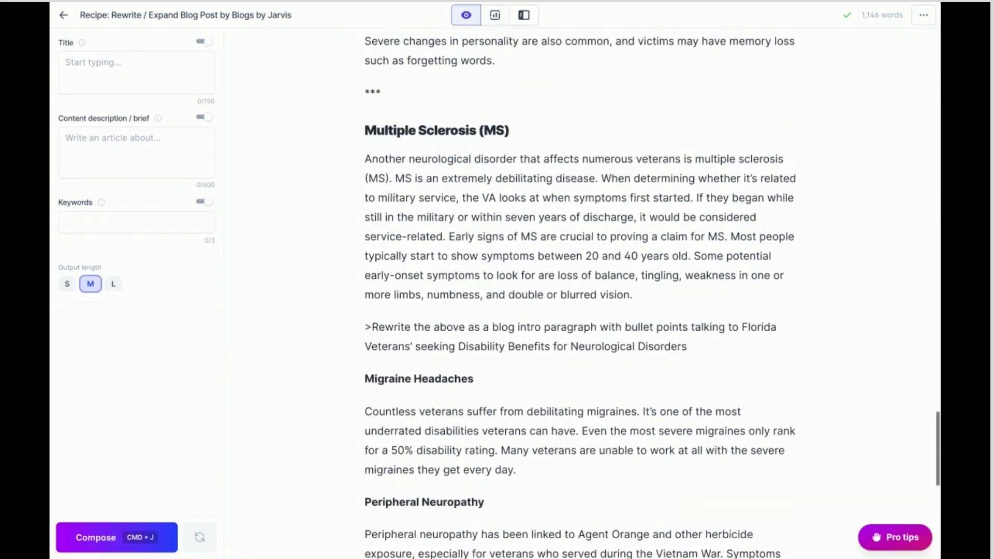
Extend the Multiple Sclerosis rewrite command to ask for "5 bullet points" and end it with "in an engaging and informative manner".
{"action": "left_click", "coordinate": [625, 328]}
{"action": "type", "text": "5"}
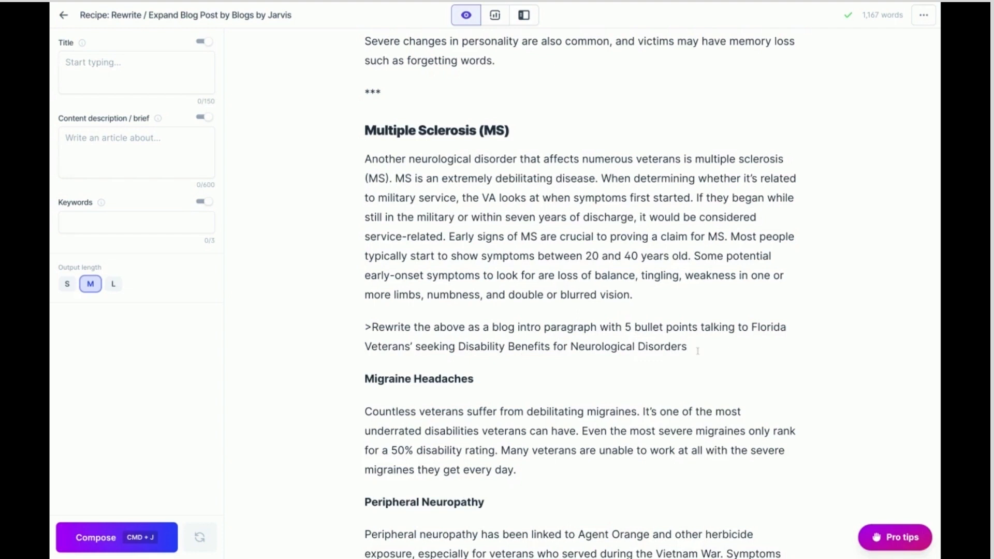
{"action": "type", "text": "in an engaging "}
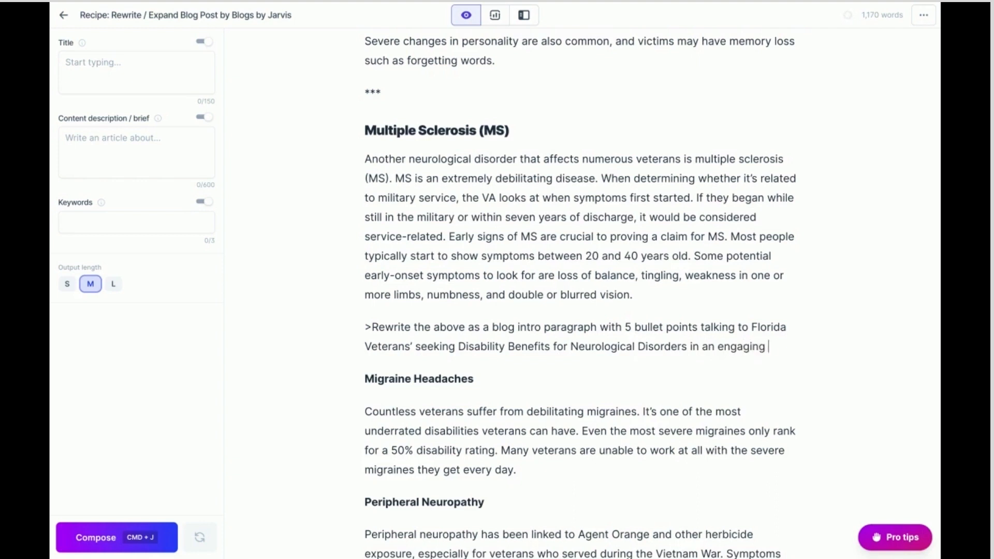
{"action": "type", "text": "and inform"}
{"action": "type", "text": "ati"}
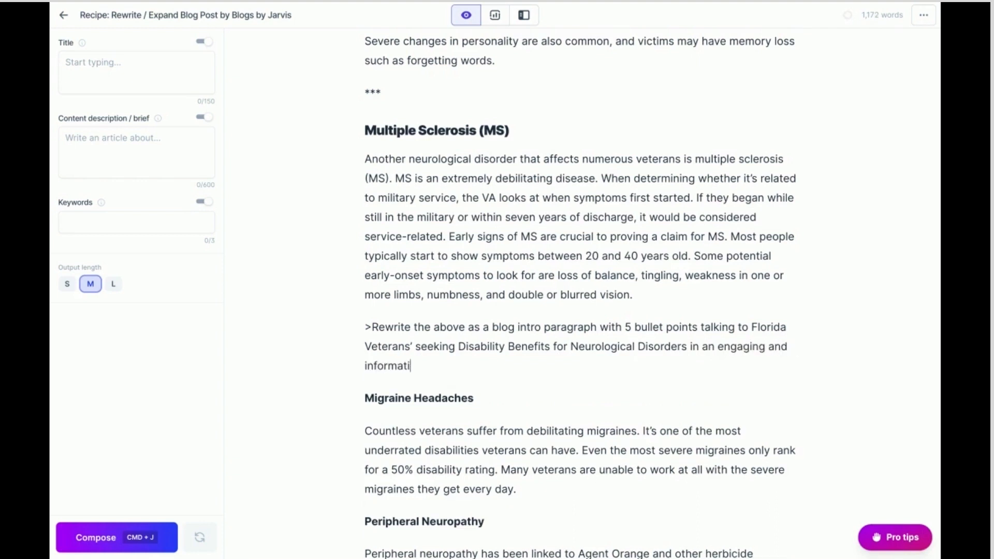
{"action": "type", "text": "ve manner"}
Compose the Multiple Sclerosis rewrite and separate the generated text from the command, starting a new paragraph at "The VA is looking for people".
{"action": "key", "text": "super+j"}
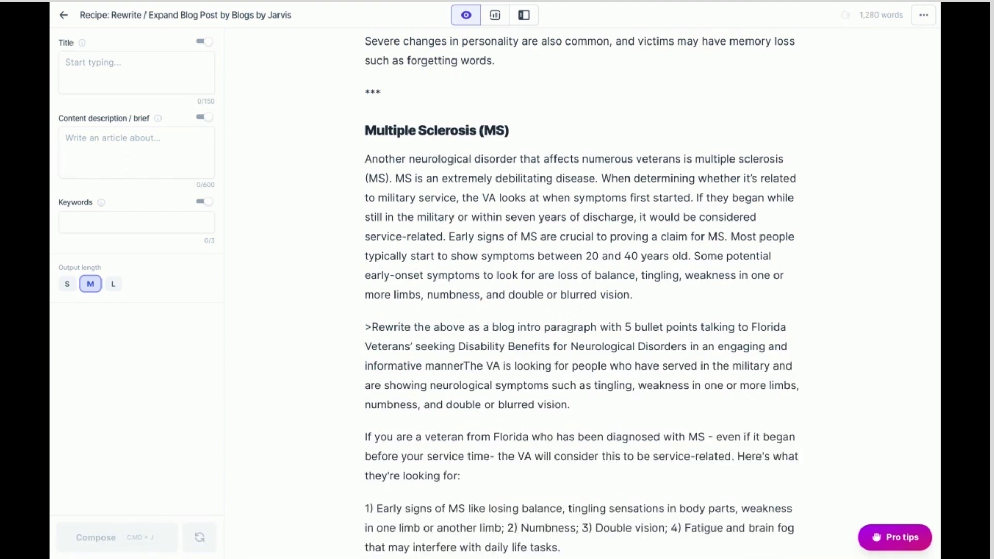
{"action": "scroll", "coordinate": [612, 257], "scroll_direction": "down", "scroll_amount": 3}
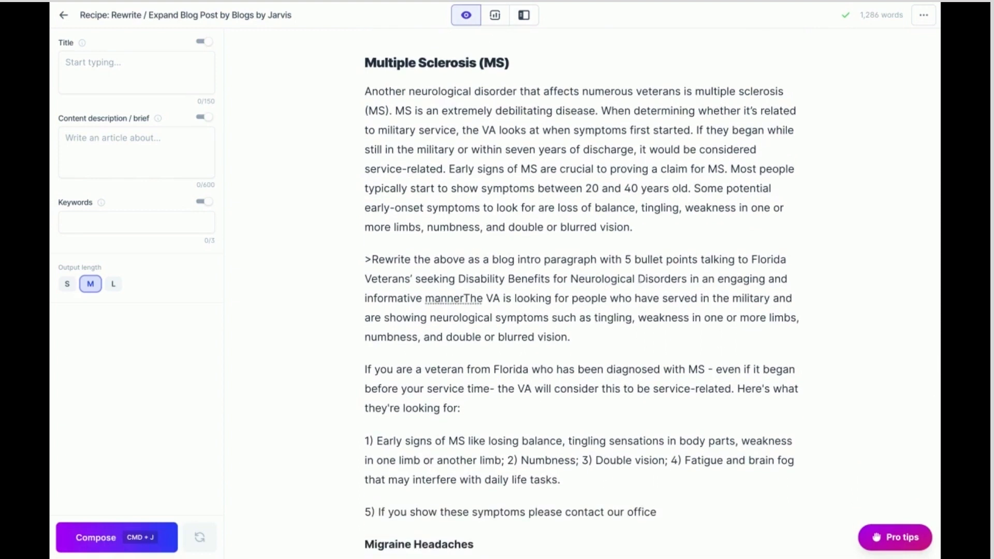
{"action": "scroll", "coordinate": [640, 280], "scroll_direction": "down", "scroll_amount": 1}
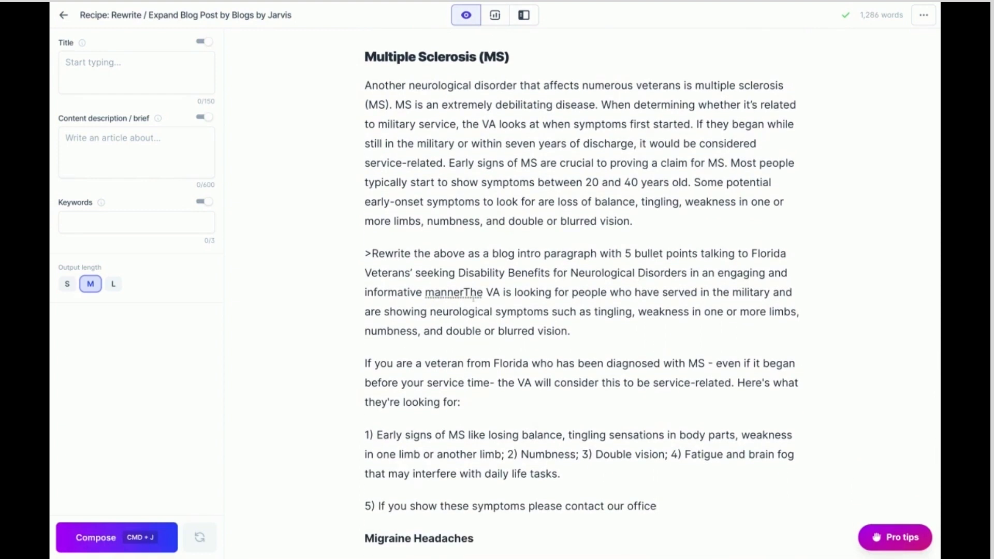
{"action": "left_click", "coordinate": [468, 293]}
{"action": "key", "text": "Return"}
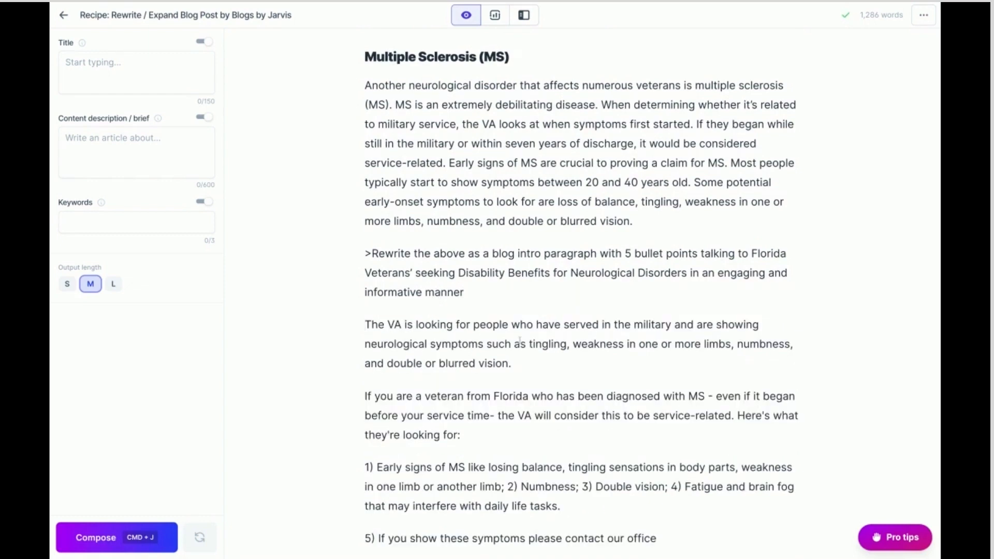
{"action": "scroll", "coordinate": [653, 299], "scroll_direction": "down", "scroll_amount": 2}
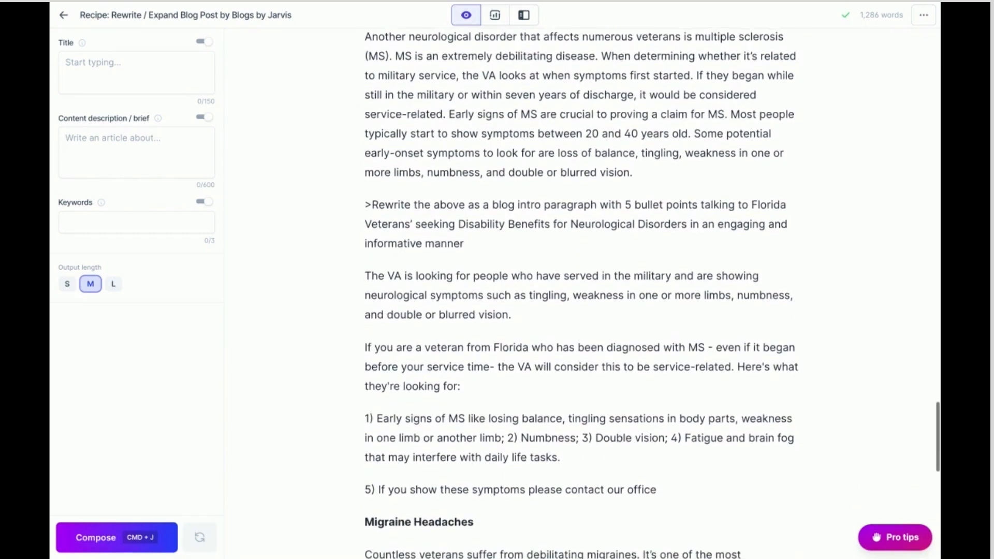
{"action": "scroll", "coordinate": [579, 299], "scroll_direction": "down", "scroll_amount": 1}
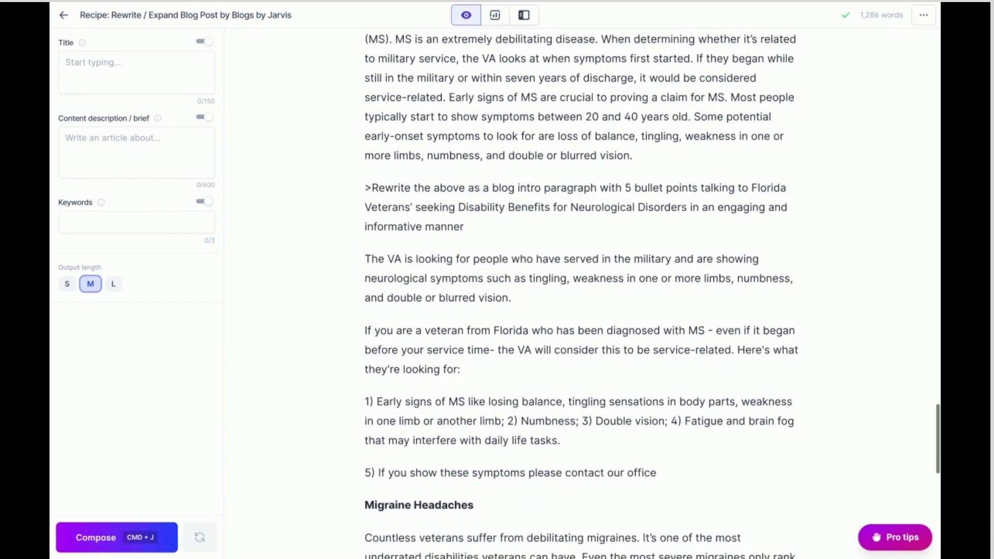
{"action": "scroll", "coordinate": [500, 412], "scroll_direction": "down", "scroll_amount": 1}
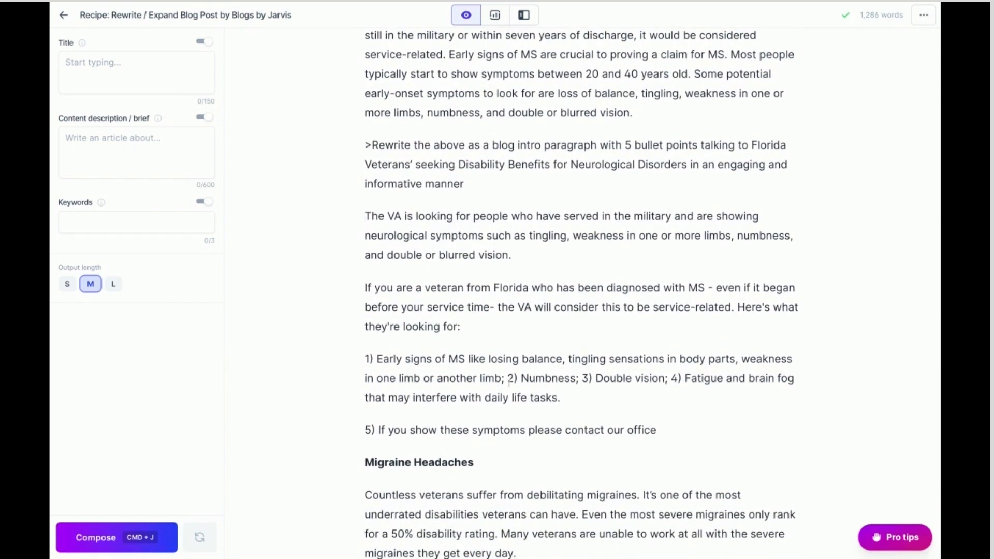
Delete the generated Multiple Sclerosis rewrite beneath the command and compose it again from the end of the command.
{"action": "left_click_drag", "start_coordinate": [684, 431], "coordinate": [365, 331]}
{"action": "scroll", "coordinate": [613, 430], "scroll_direction": "up", "scroll_amount": 3}
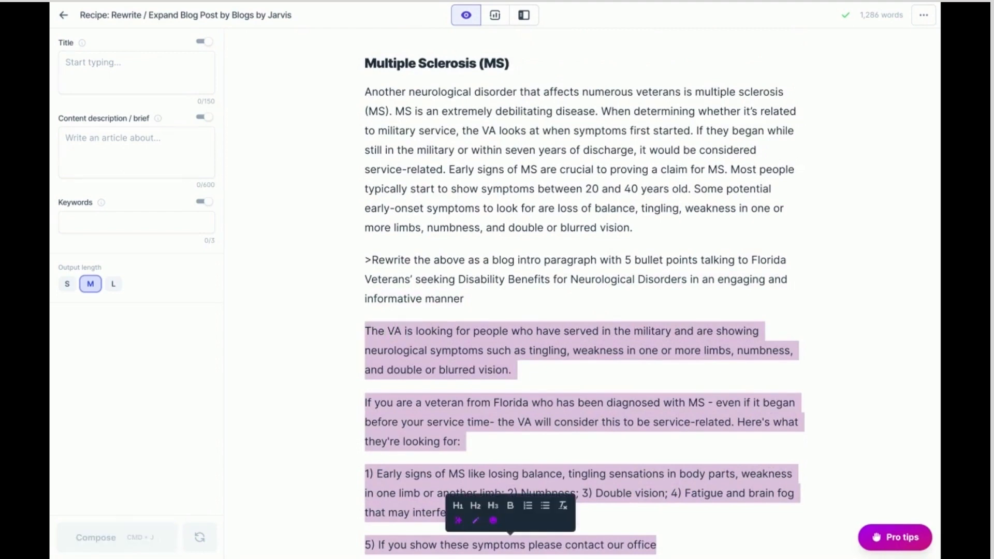
{"action": "key", "text": "BackSpace"}
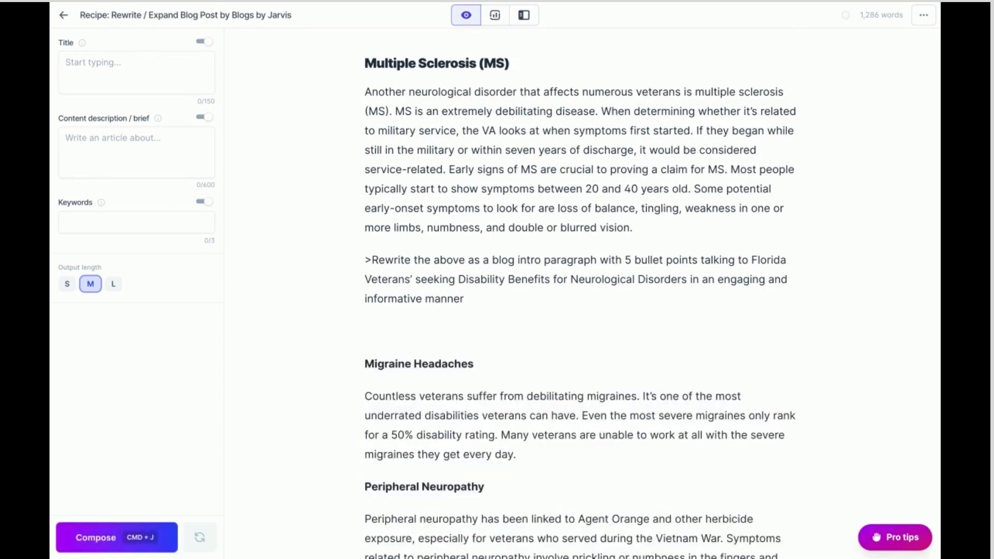
{"action": "left_click", "coordinate": [470, 297]}
{"action": "key", "text": "super+j"}
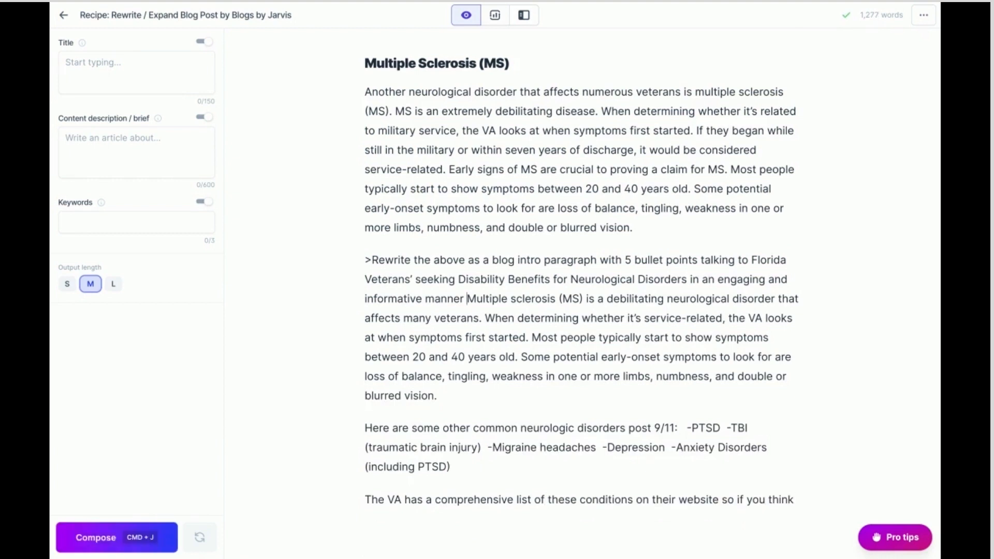
Start a new paragraph at "Multiple sclerosis (MS) is a debilitating" and delete the generated text from "Here are some other common neurologic disorders" onward.
{"action": "left_click", "coordinate": [465, 299]}
{"action": "key", "text": "Return"}
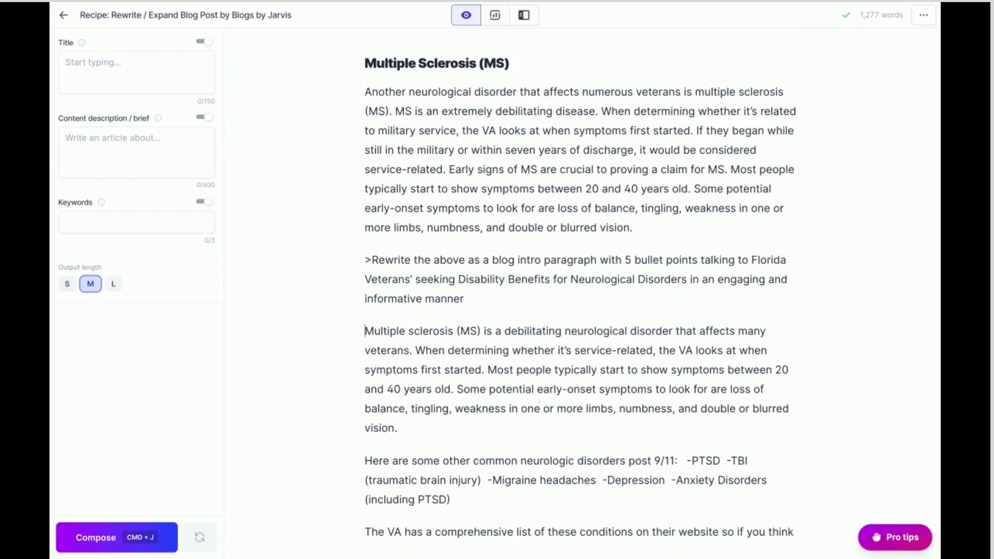
{"action": "scroll", "coordinate": [539, 403], "scroll_direction": "down", "scroll_amount": 1}
{"action": "scroll", "coordinate": [538, 403], "scroll_direction": "down", "scroll_amount": 1}
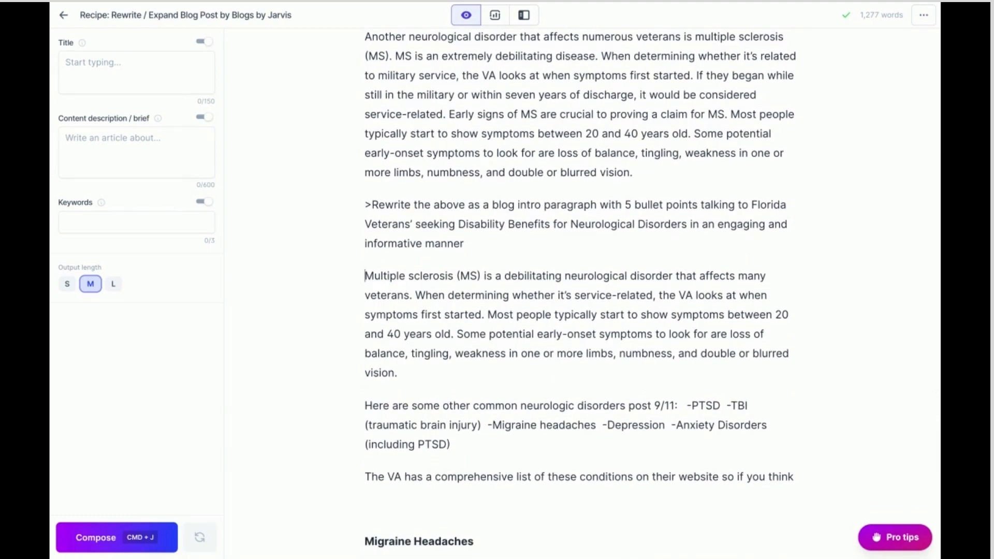
{"action": "left_click_drag", "start_coordinate": [365, 406], "coordinate": [794, 477]}
{"action": "key", "text": "BackSpace"}
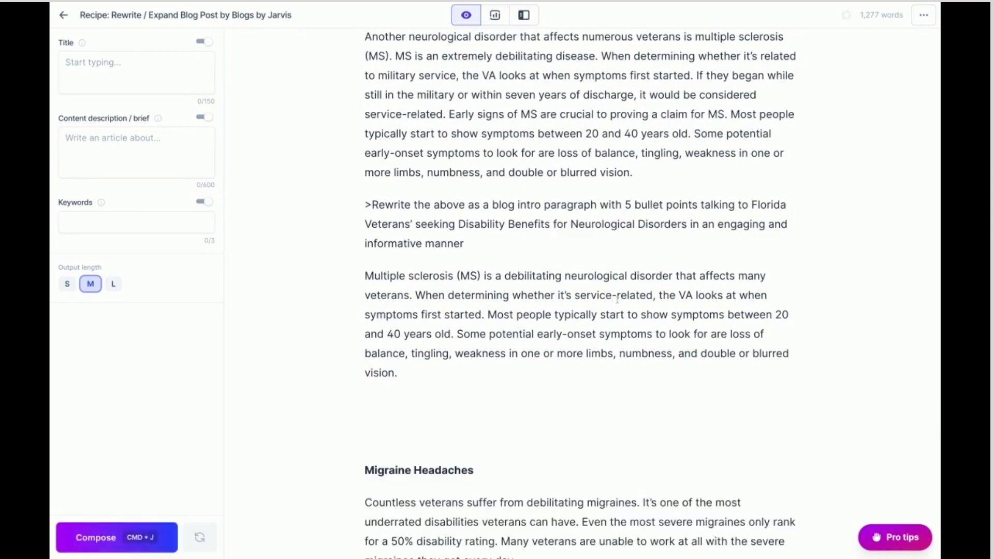
Delete the original Multiple Sclerosis paragraph and the rewrite command, leaving the rewritten paragraph directly under the heading.
{"action": "left_click_drag", "start_coordinate": [470, 243], "coordinate": [364, 108]}
{"action": "scroll", "coordinate": [470, 239], "scroll_direction": "up", "scroll_amount": 1}
{"action": "scroll", "coordinate": [470, 238], "scroll_direction": "up", "scroll_amount": 1}
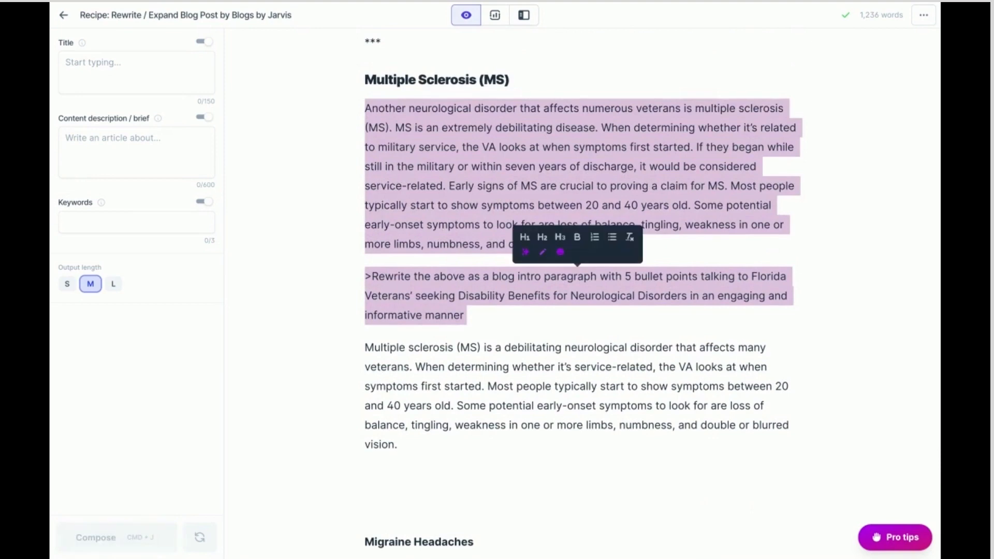
{"action": "key", "text": "BackSpace"}
{"action": "key", "text": "BackSpace"}
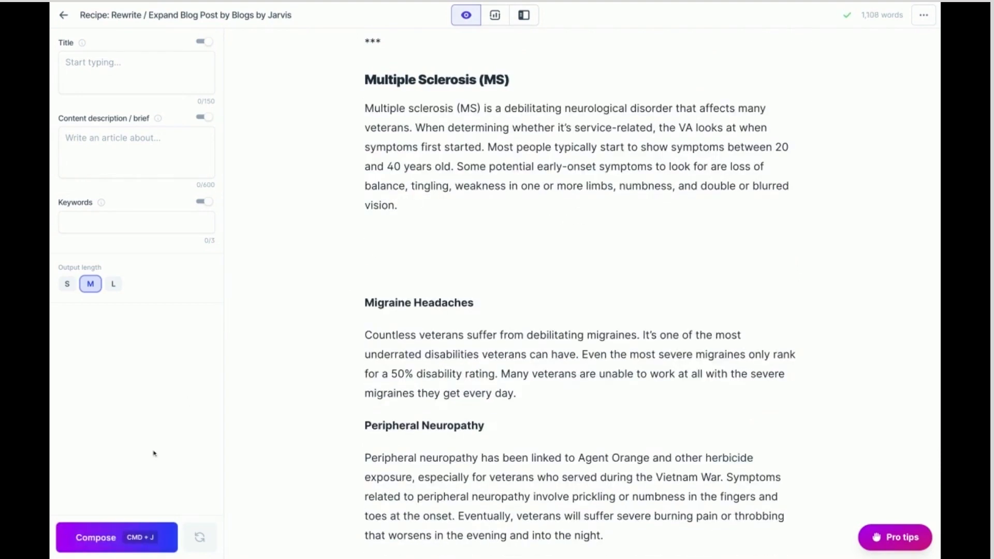
Compose a continuation below the Multiple Sclerosis paragraph and delete the generated Community Resource and Referral Center passage.
{"action": "left_click", "coordinate": [95, 549]}
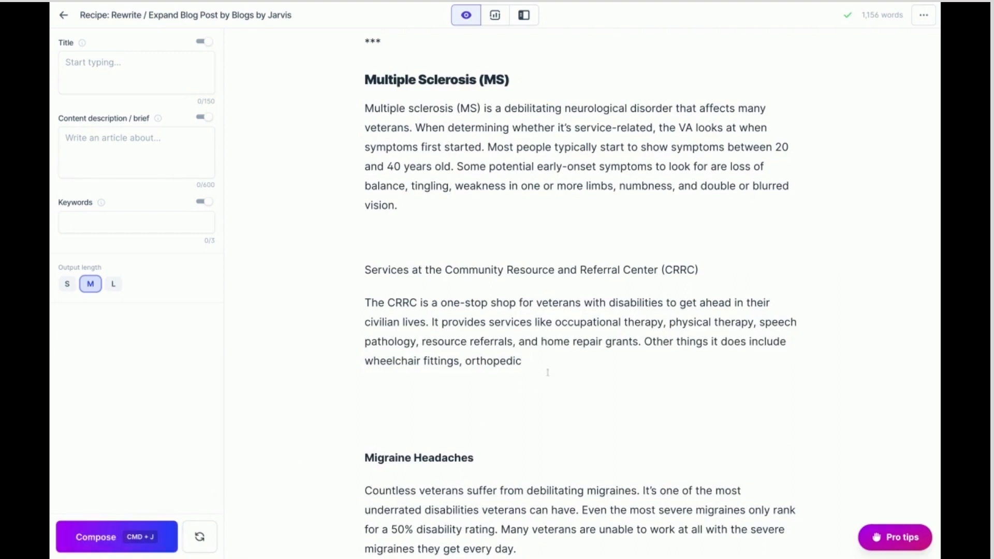
{"action": "mouse_move", "coordinate": [541, 368]}
{"action": "left_mouse_down"}
{"action": "mouse_move", "coordinate": [406, 322]}
{"action": "mouse_move", "coordinate": [364, 270]}
{"action": "left_mouse_up"}
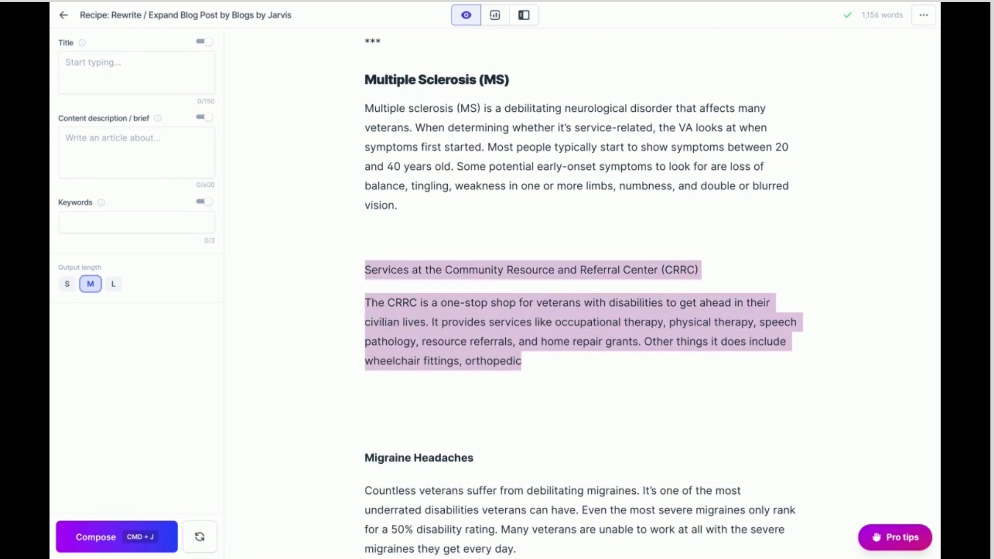
{"action": "key", "text": "BackSpace"}
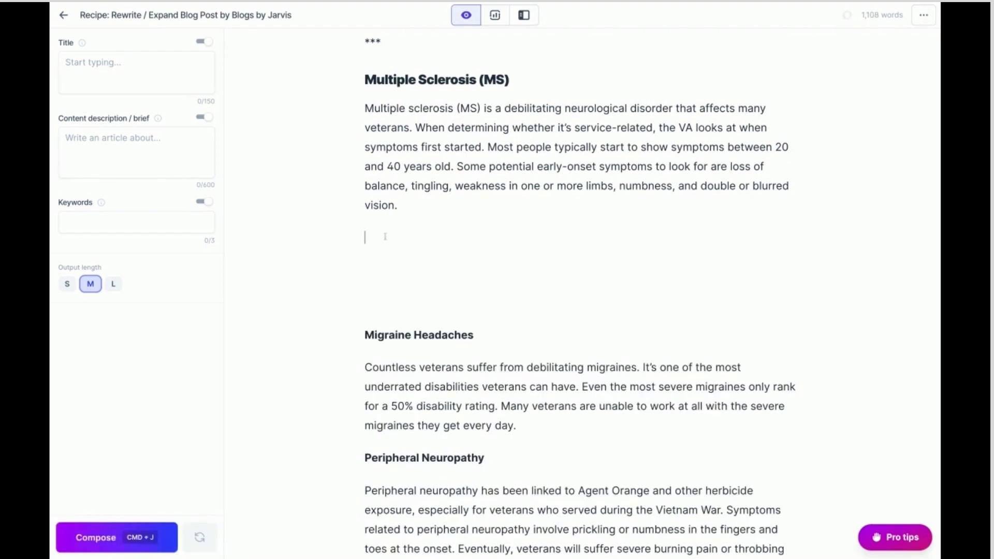
Compose a new continuation of the Multiple Sclerosis section and put each generated symptom question on its own line.
{"action": "left_click", "coordinate": [111, 540]}
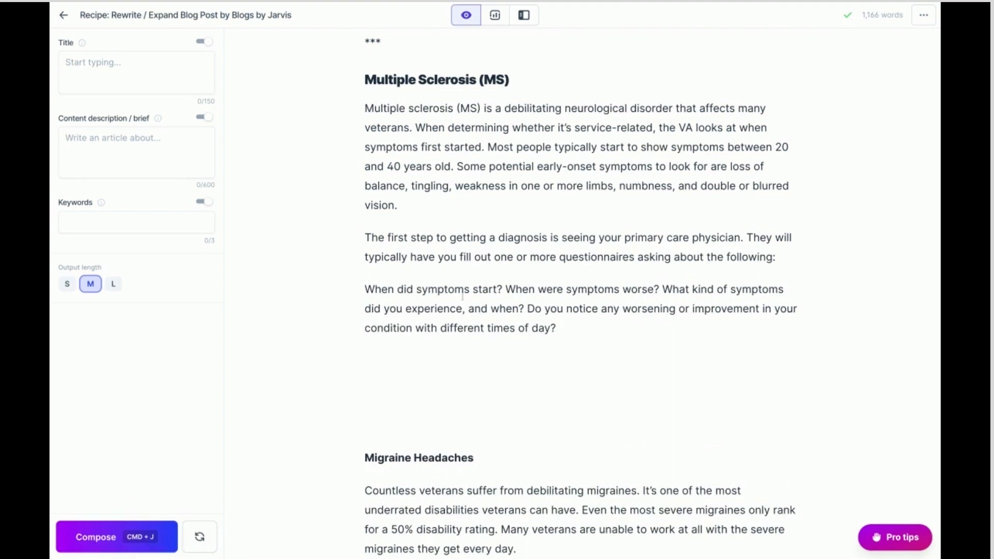
{"action": "left_click", "coordinate": [506, 290]}
{"action": "key", "text": "Return"}
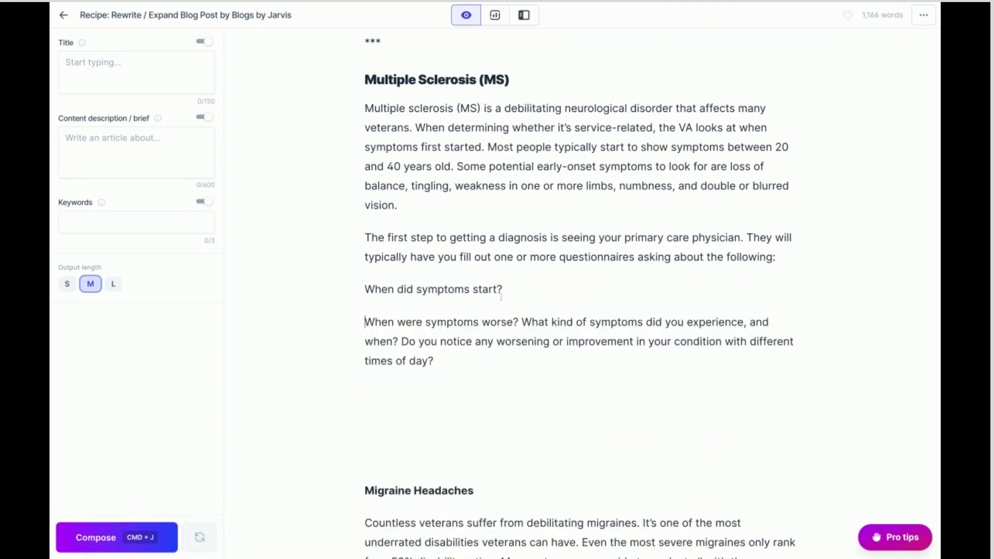
{"action": "left_click", "coordinate": [522, 321]}
{"action": "key", "text": "Return"}
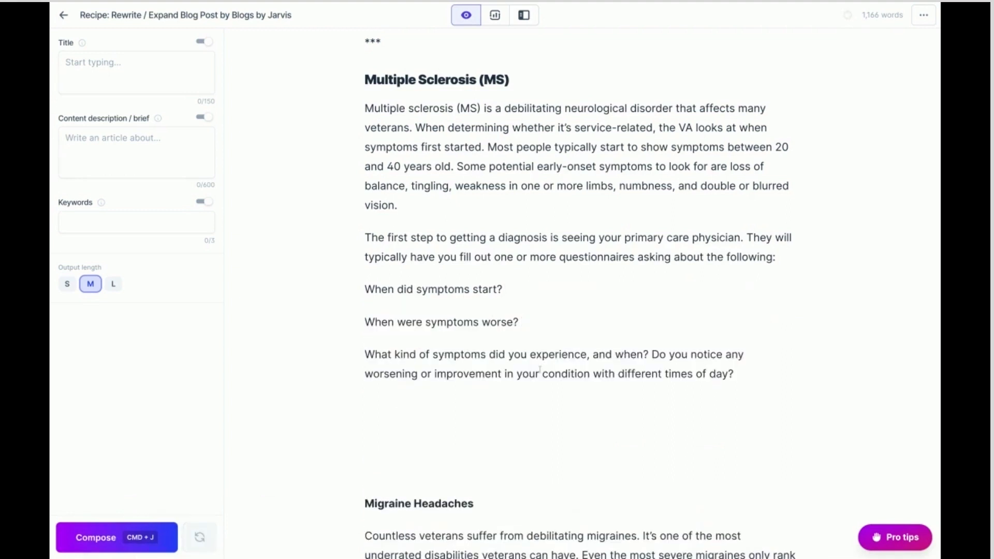
{"action": "key", "text": "Return"}
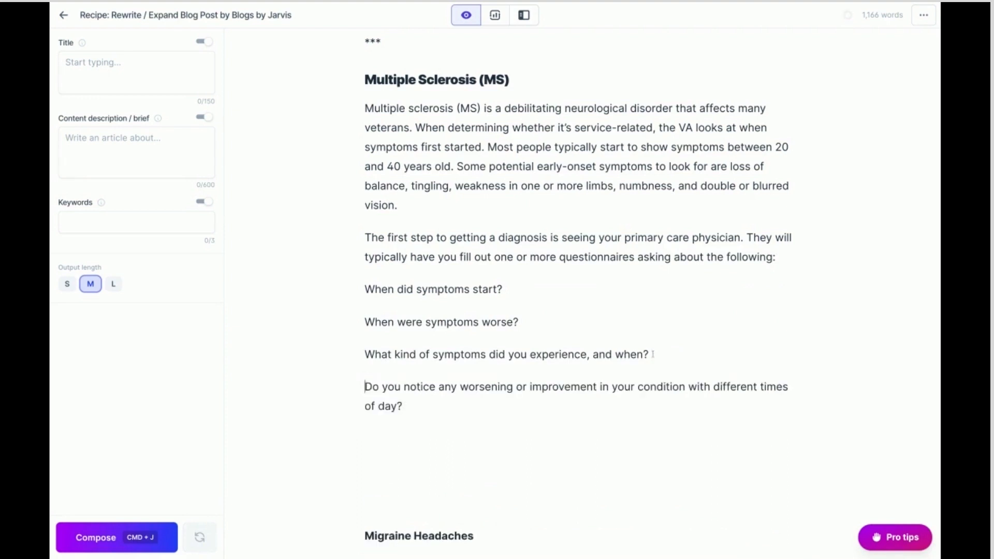
Compose more text after the "different times of day?" question, remove the empty line above it, and continue composing from the unfinished blood test line.
{"action": "left_click", "coordinate": [421, 405]}
{"action": "key", "text": "Return"}
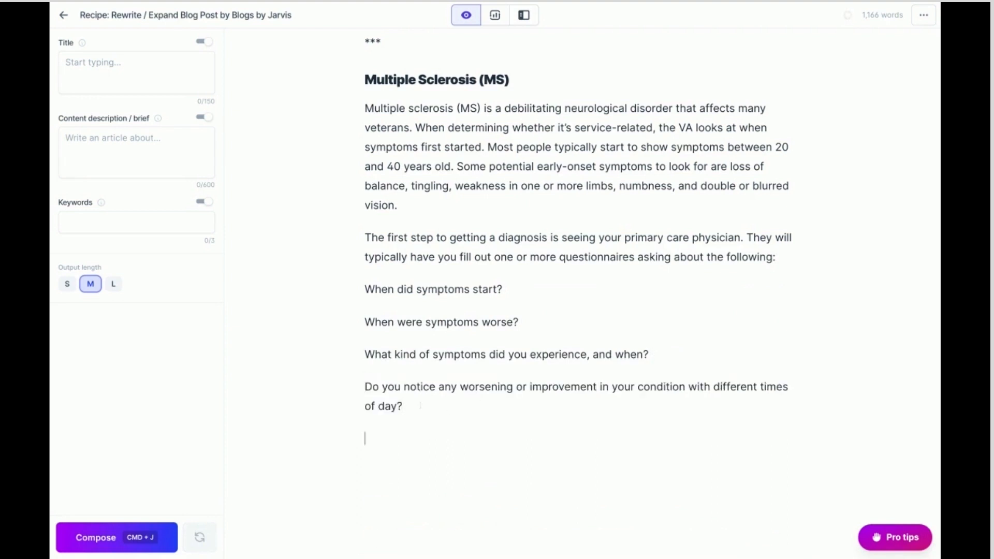
{"action": "left_click", "coordinate": [76, 537]}
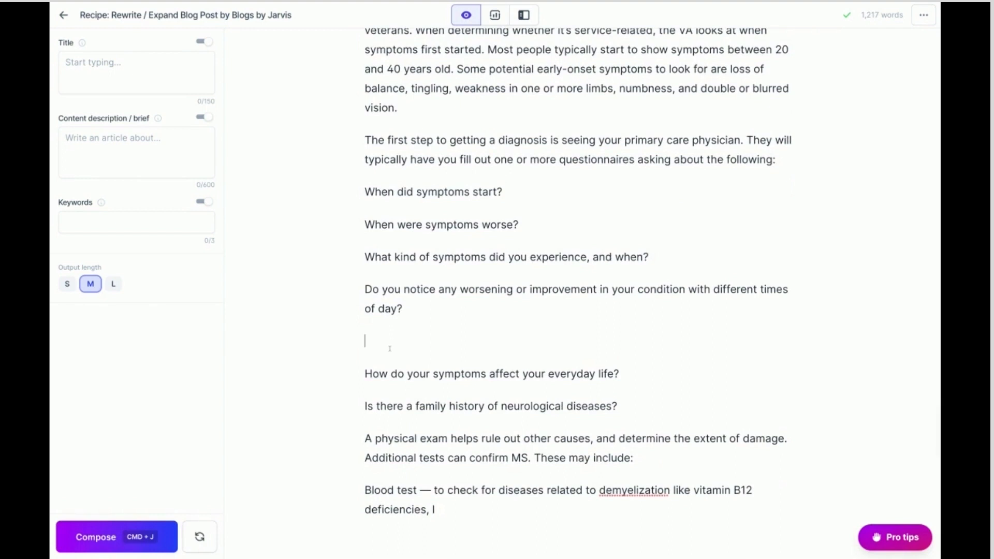
{"action": "key", "text": "BackSpace"}
{"action": "left_click", "coordinate": [436, 477]}
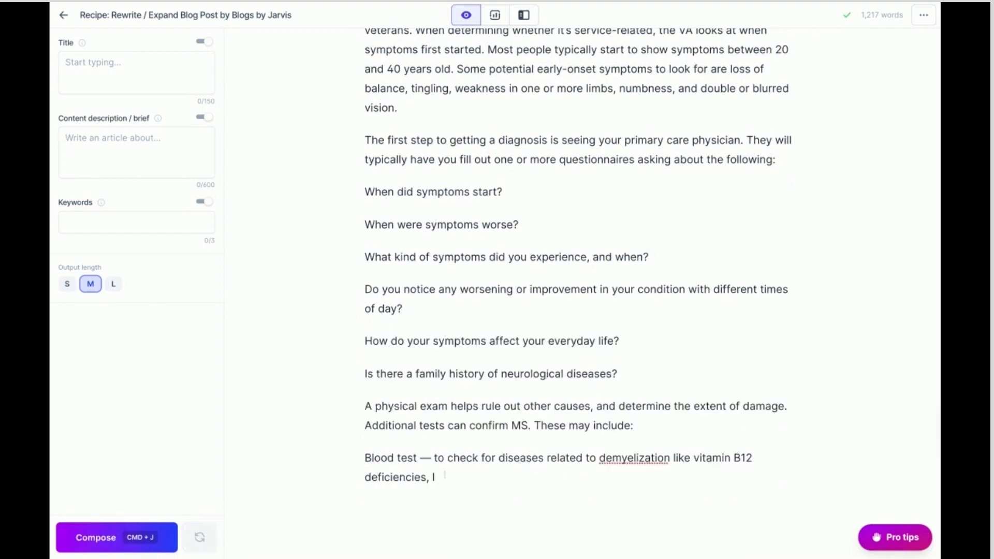
{"action": "left_click", "coordinate": [60, 531]}
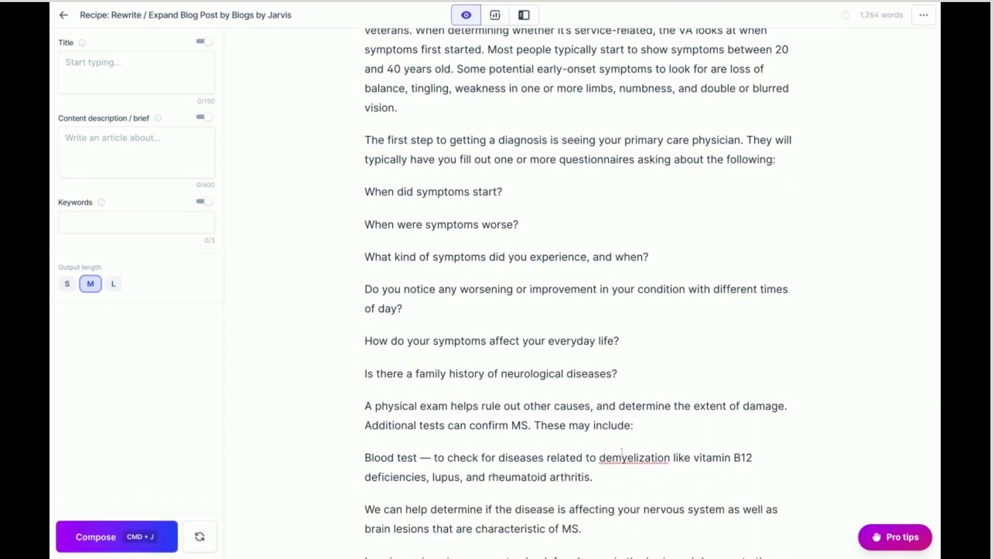
Review the composed Multiple Sclerosis section, including the flagged word "demyelization", down to the unfinished last sentence.
{"action": "left_click_drag", "start_coordinate": [598, 457], "coordinate": [669, 458]}
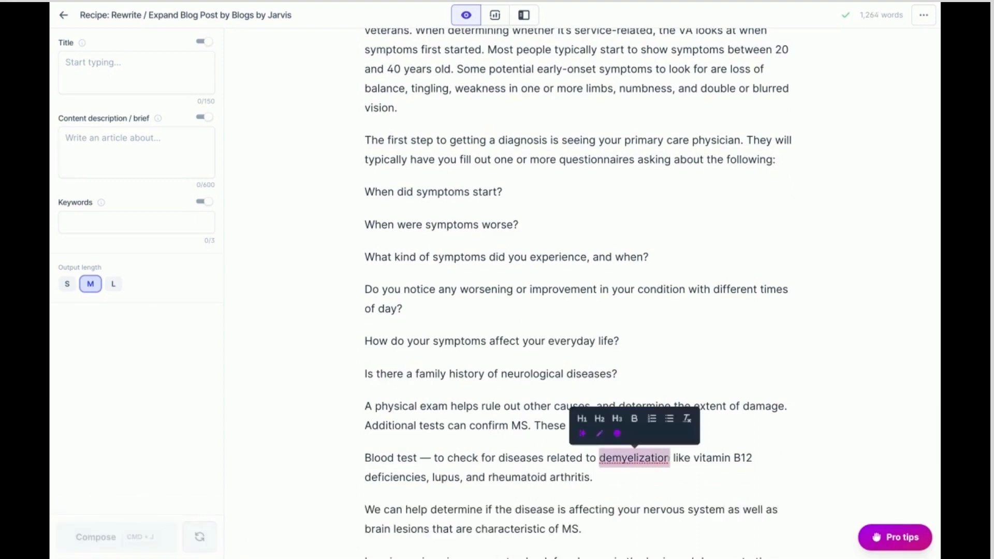
{"action": "left_click", "coordinate": [670, 478]}
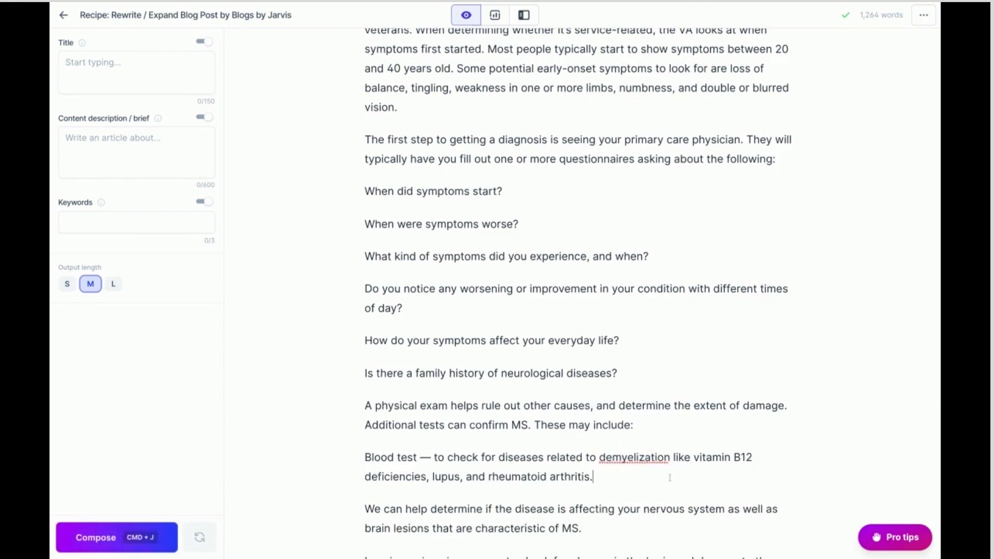
{"action": "scroll", "coordinate": [670, 478], "scroll_direction": "down", "scroll_amount": 1}
{"action": "scroll", "coordinate": [669, 478], "scroll_direction": "down", "scroll_amount": 1}
{"action": "scroll", "coordinate": [670, 478], "scroll_direction": "down", "scroll_amount": 1}
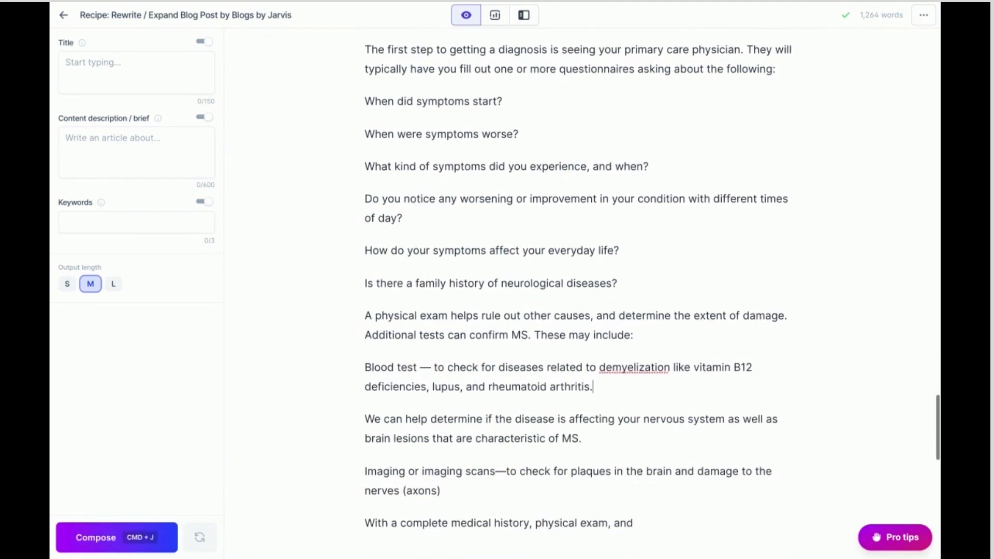
{"action": "scroll", "coordinate": [574, 292], "scroll_direction": "up", "scroll_amount": 5}
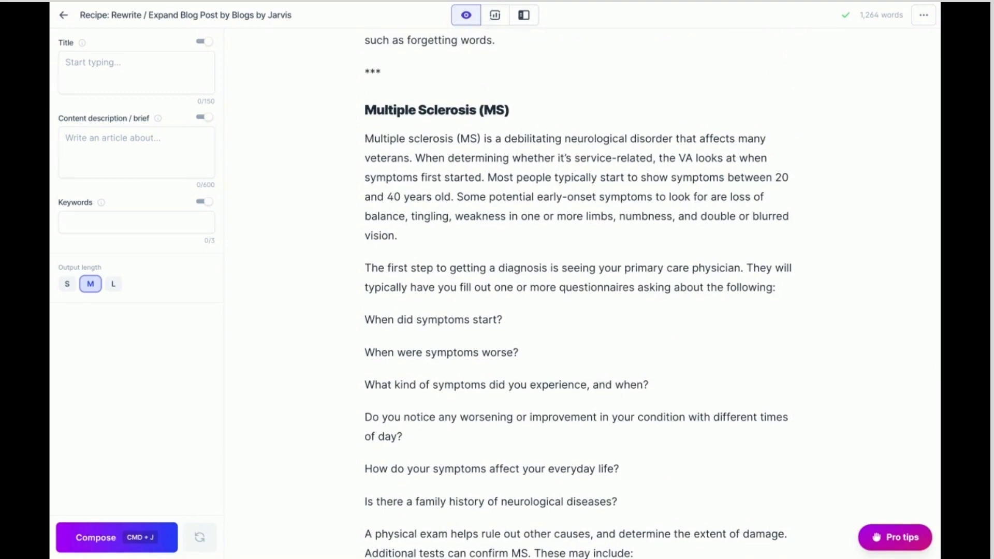
{"action": "scroll", "coordinate": [575, 292], "scroll_direction": "down", "scroll_amount": 5}
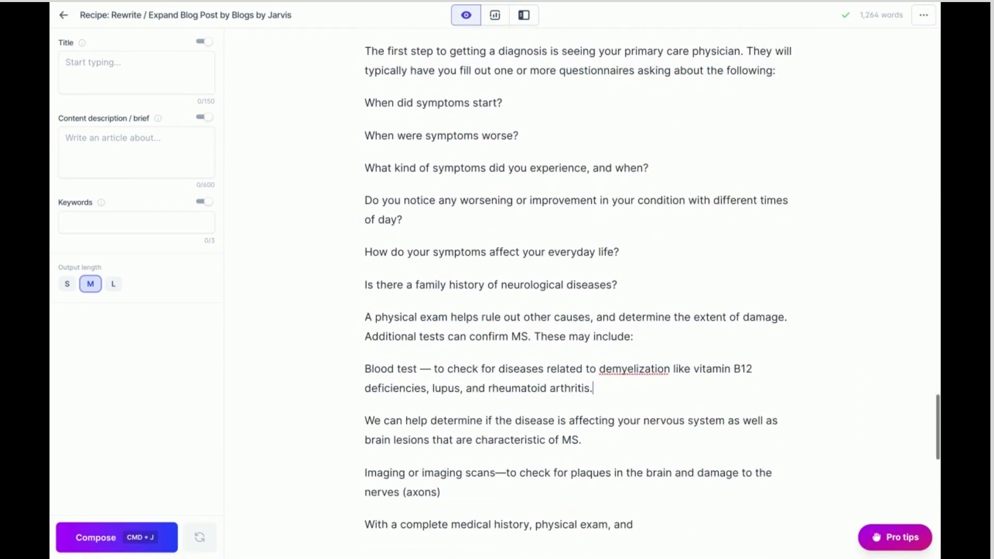
{"action": "scroll", "coordinate": [623, 371], "scroll_direction": "down", "scroll_amount": 1}
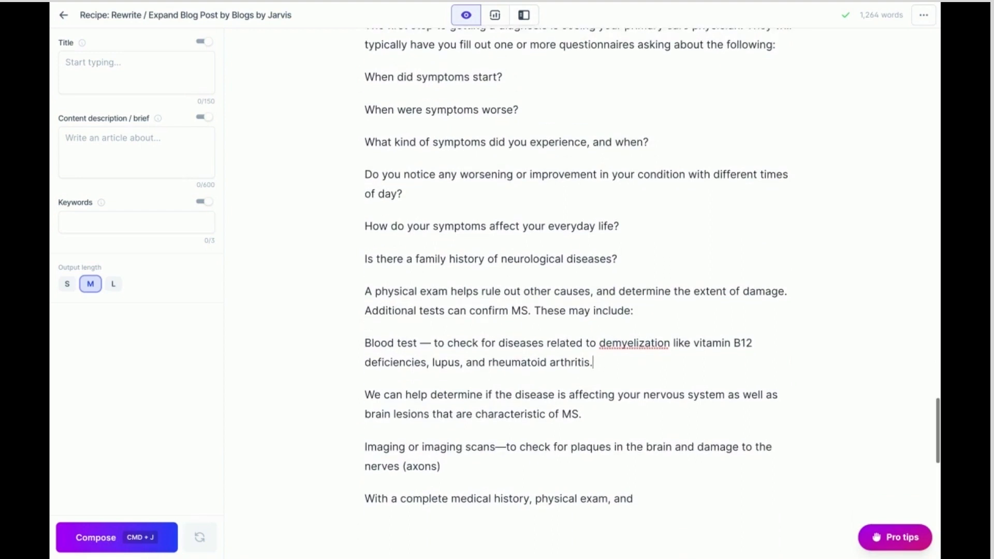
Compose from the unfinished "With a complete medical history" sentence, and delete that sentence with the generated sources below it.
{"action": "left_click", "coordinate": [640, 502]}
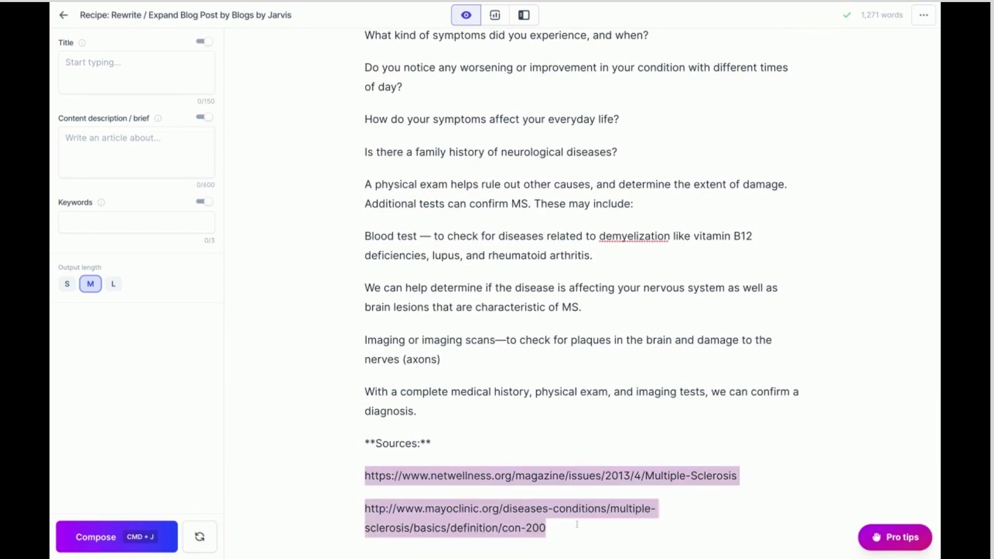
{"action": "key", "text": "BackSpace"}
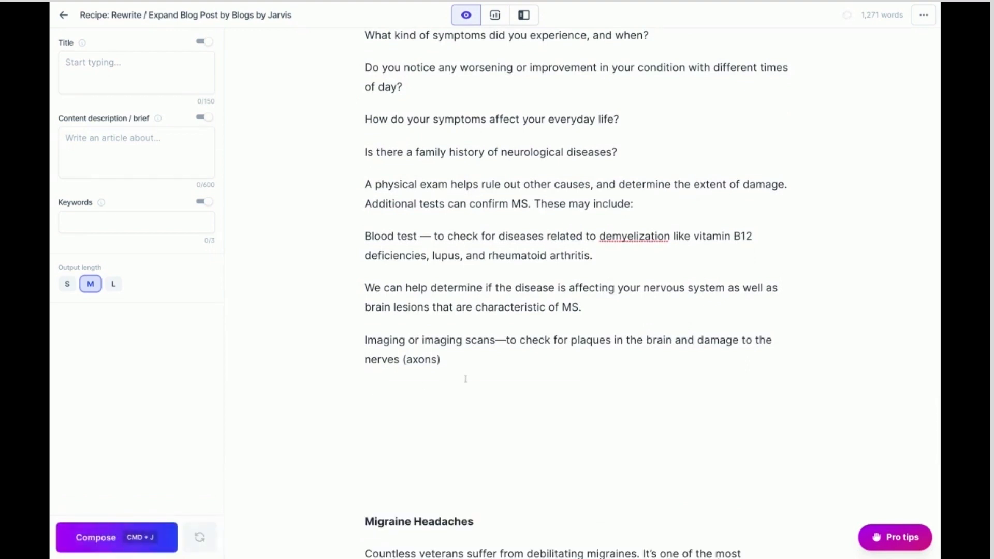
Replace the empty lines between the Multiple Sclerosis text and the "Migraine Headaches" title with a "***" separator.
{"action": "scroll", "coordinate": [465, 379], "scroll_direction": "up", "scroll_amount": 2}
{"action": "scroll", "coordinate": [465, 378], "scroll_direction": "down", "scroll_amount": 3}
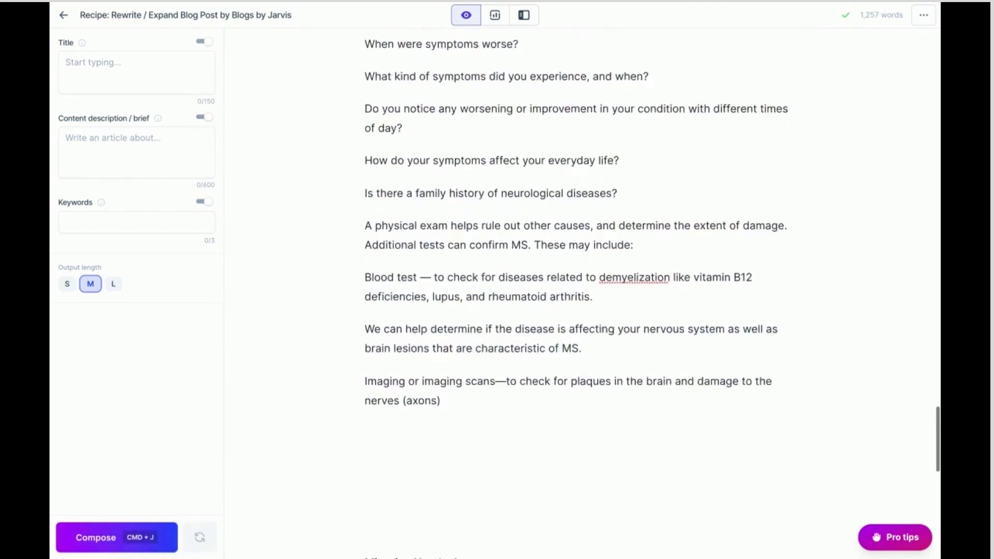
{"action": "key", "text": "BackSpace"}
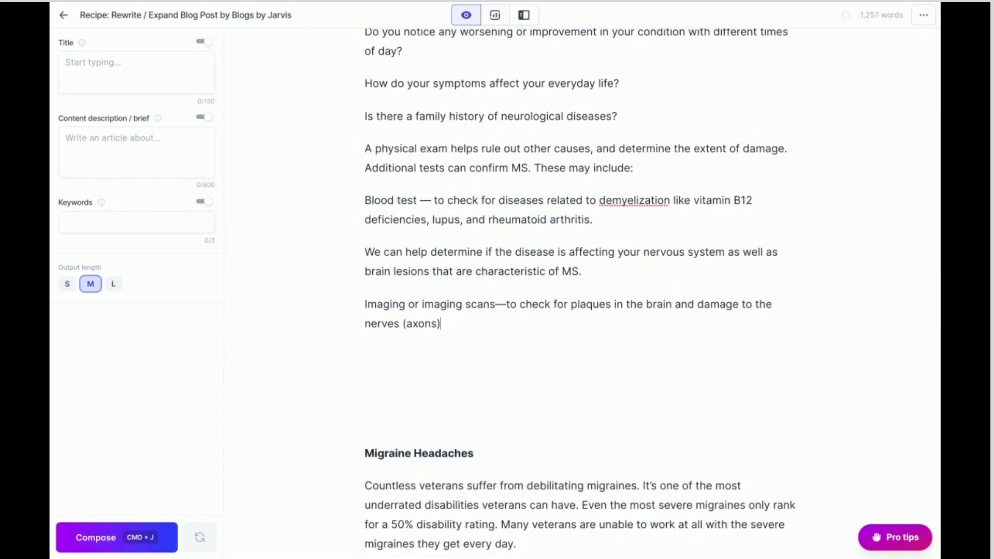
{"action": "key", "text": "BackSpace"}
{"action": "key", "text": "BackSpace"}
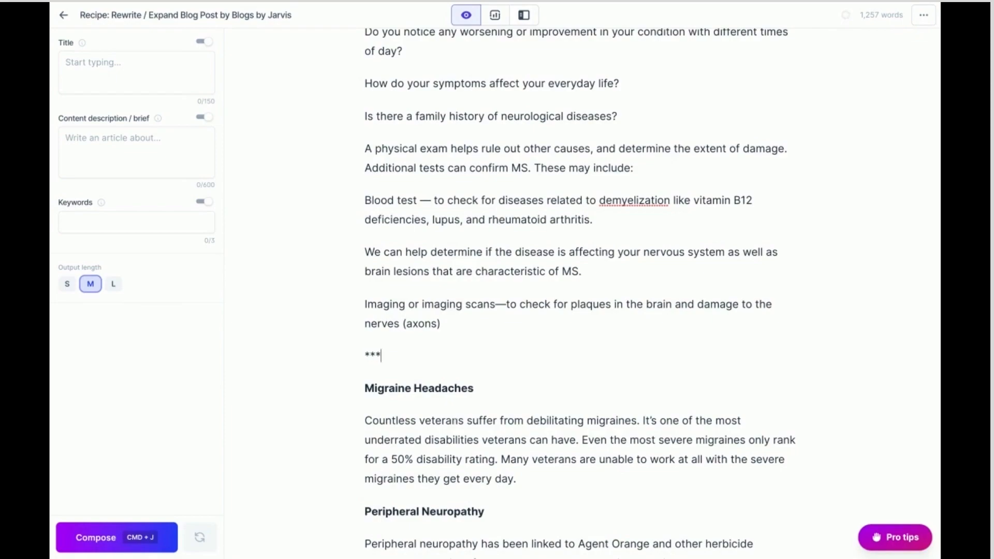
Copy the rewrite command addressed to Florida Veterans' seeking Disability Benefits for Neurological Disorders from the recipe instructions.
{"action": "scroll", "coordinate": [517, 423], "scroll_direction": "up", "scroll_amount": 15}
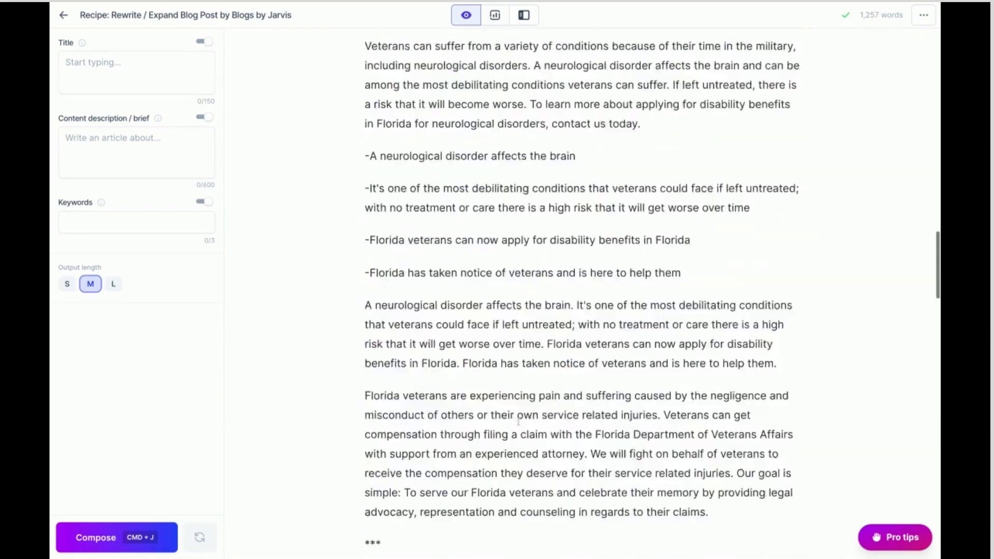
{"action": "scroll", "coordinate": [518, 420], "scroll_direction": "up", "scroll_amount": 9}
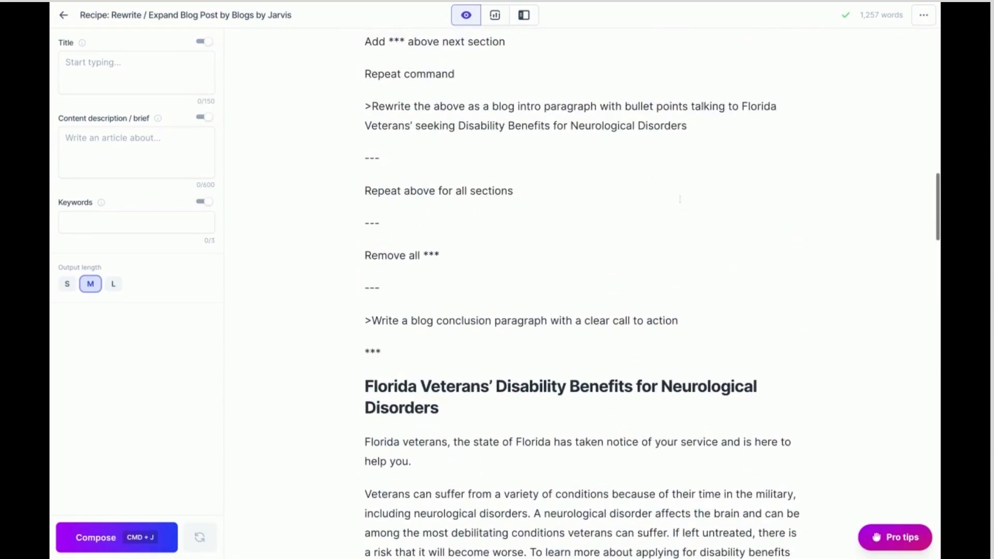
{"action": "left_click_drag", "start_coordinate": [694, 124], "coordinate": [365, 107]}
{"action": "key", "text": "super+c"}
Paste the copied rewrite command onto a new line beneath the Migraine Headaches paragraph.
{"action": "scroll", "coordinate": [442, 216], "scroll_direction": "down", "scroll_amount": 20}
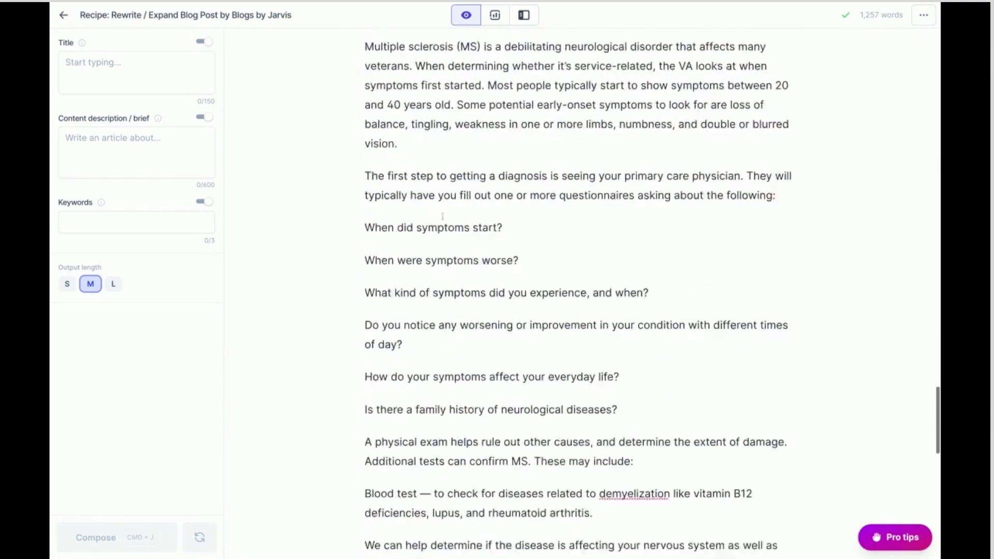
{"action": "scroll", "coordinate": [535, 207], "scroll_direction": "down", "scroll_amount": 2}
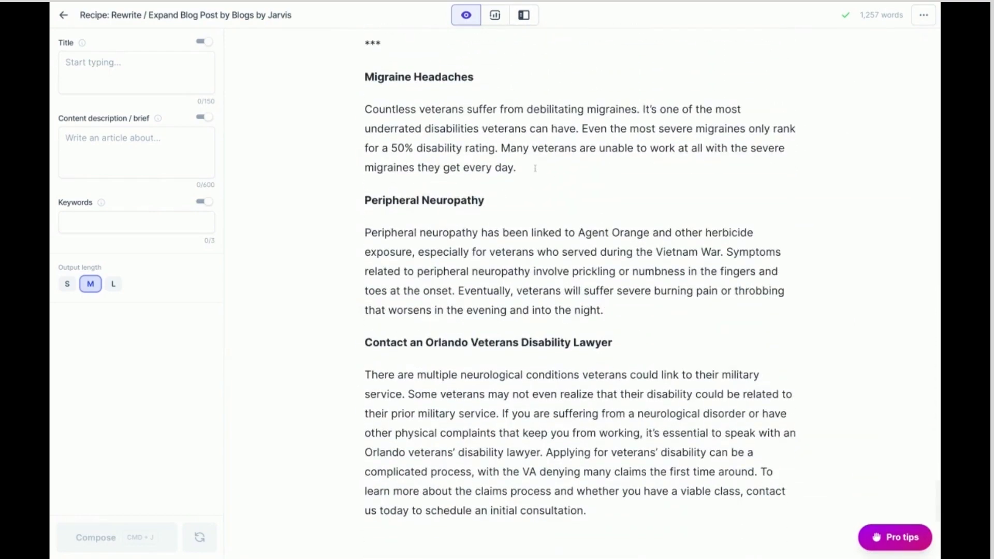
{"action": "left_click", "coordinate": [535, 168]}
{"action": "key", "text": "Return"}
{"action": "key", "text": "super+v"}
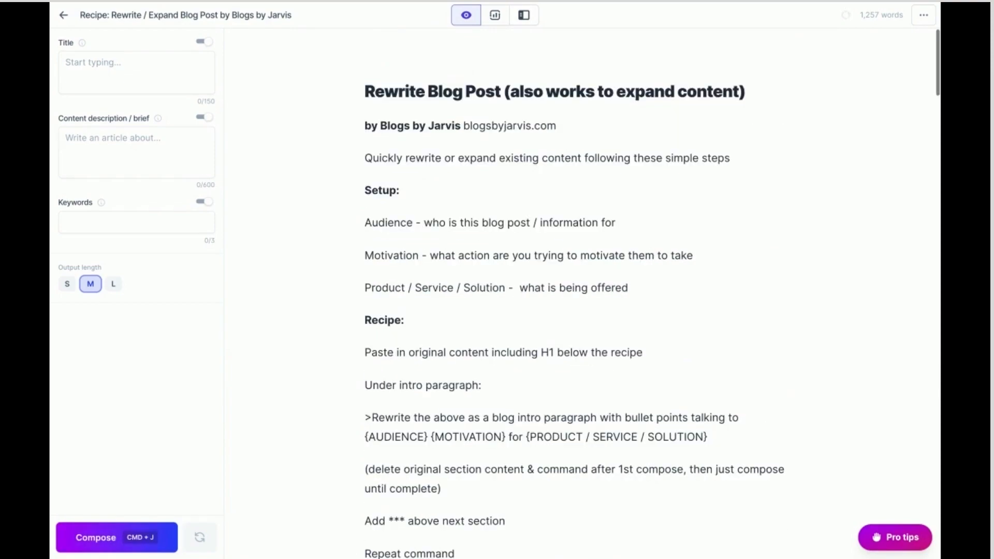
Compose new text from the rewrite command placed beneath the original Migraine Headaches paragraph.
{"action": "scroll", "coordinate": [532, 267], "scroll_direction": "down", "scroll_amount": 8}
{"action": "scroll", "coordinate": [531, 267], "scroll_direction": "down", "scroll_amount": 20}
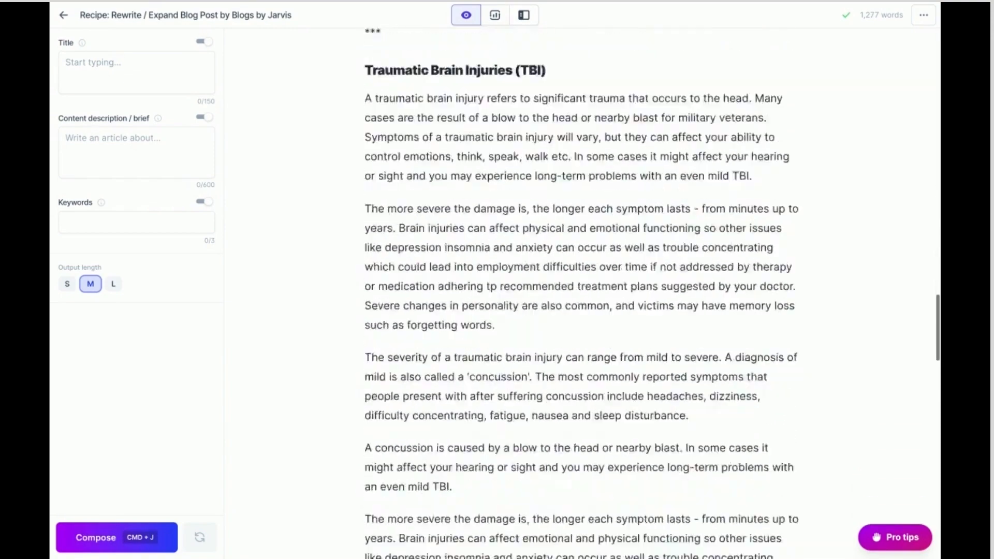
{"action": "scroll", "coordinate": [580, 266], "scroll_direction": "down", "scroll_amount": 15}
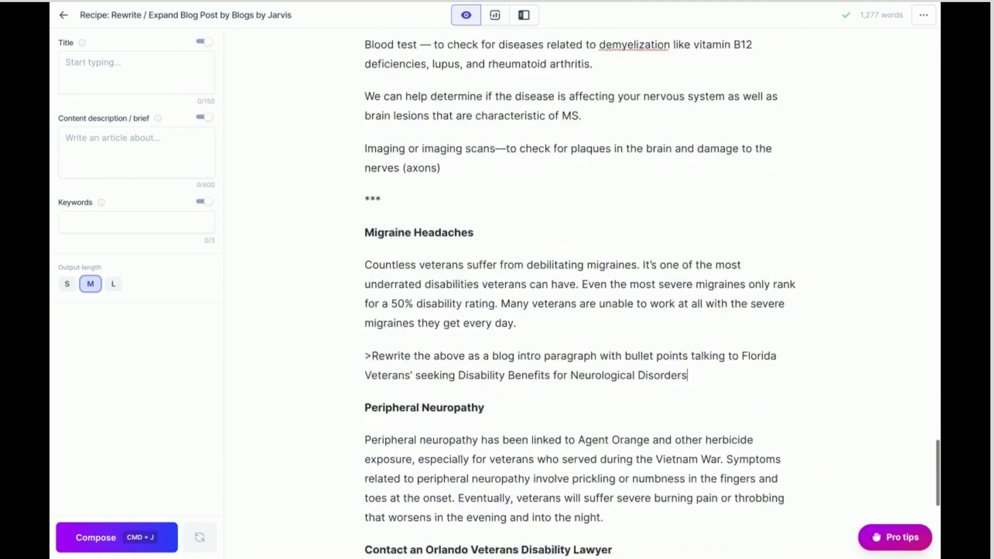
{"action": "scroll", "coordinate": [683, 187], "scroll_direction": "up", "scroll_amount": 1}
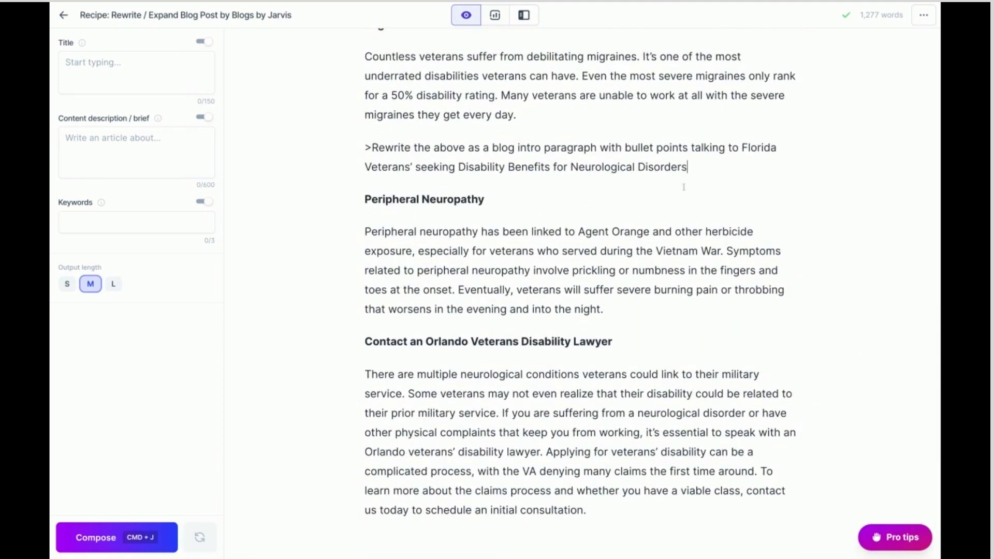
{"action": "key", "text": "super+j"}
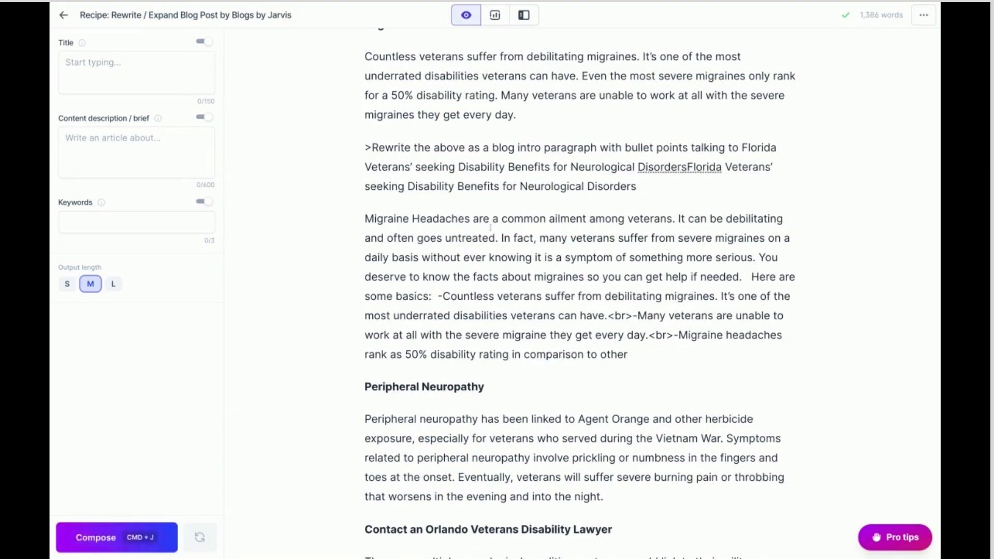
Delete the original Migraine Headaches paragraph together with the rewrite command and the empty line left under the heading.
{"action": "left_click_drag", "start_coordinate": [642, 186], "coordinate": [372, 94]}
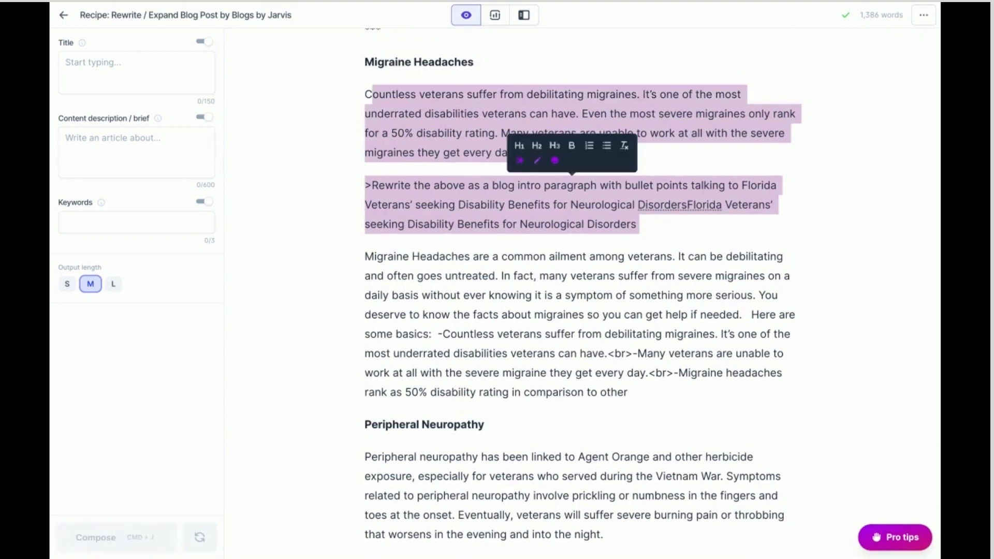
{"action": "key", "text": "BackSpace"}
{"action": "key", "text": "BackSpace"}
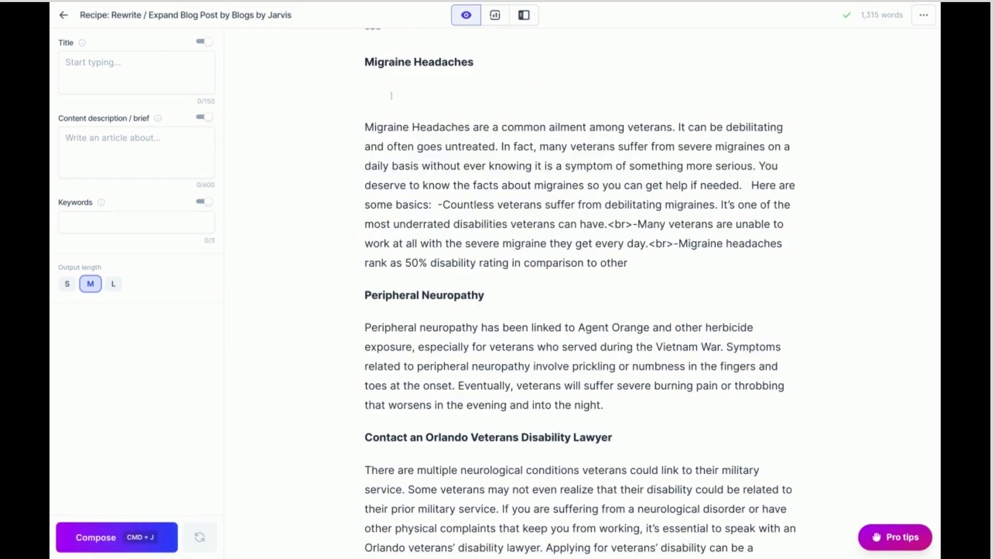
{"action": "key", "text": "BackSpace"}
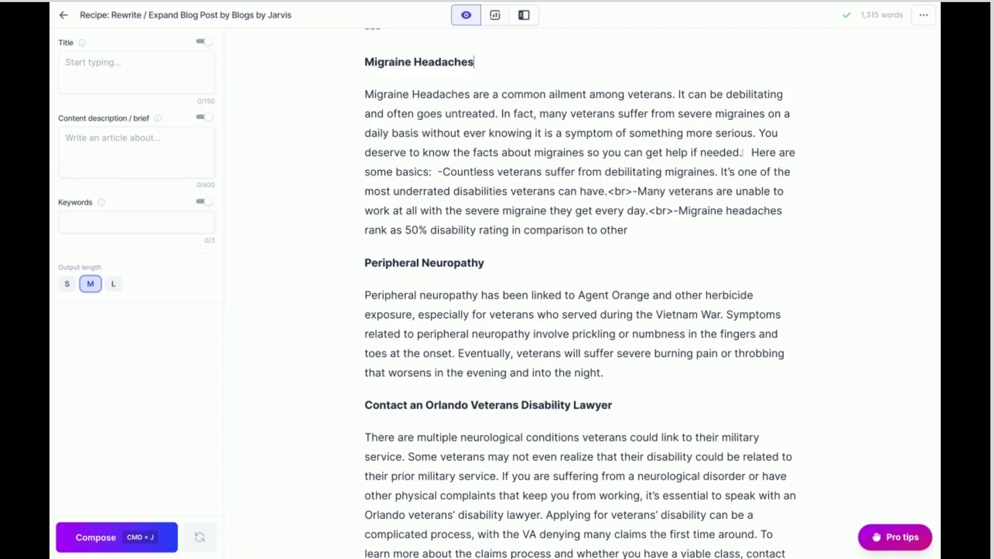
Put "Here are some basics:" and each migraine bullet on its own line, removing the "<br>" tags between the bullets.
{"action": "key", "text": "Return"}
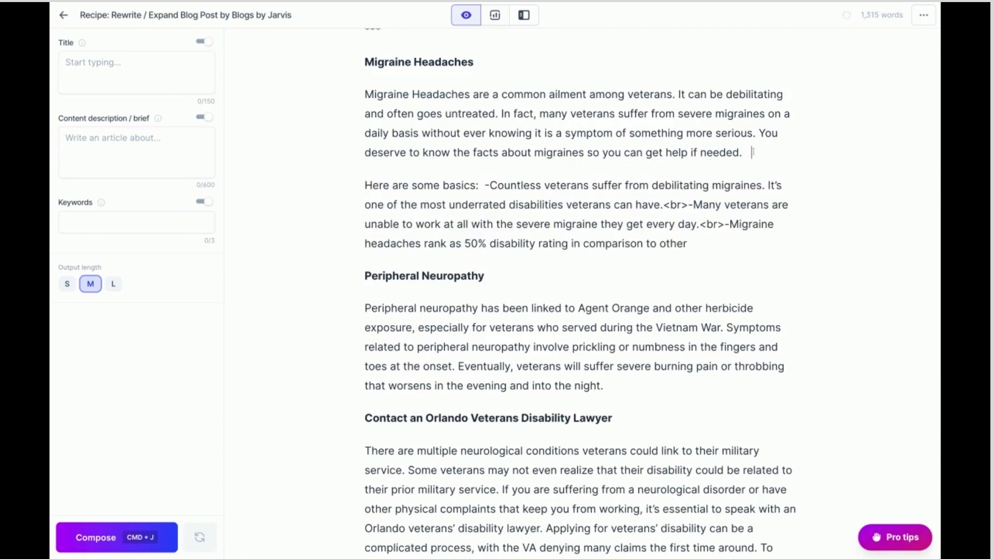
{"action": "key", "text": "Return"}
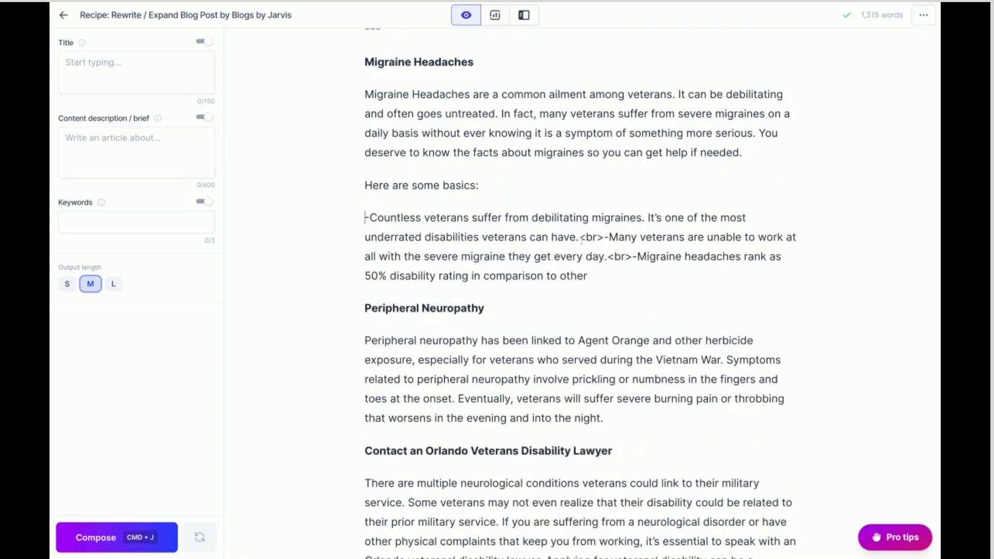
{"action": "left_click_drag", "start_coordinate": [579, 237], "coordinate": [603, 239]}
{"action": "key", "text": "Return"}
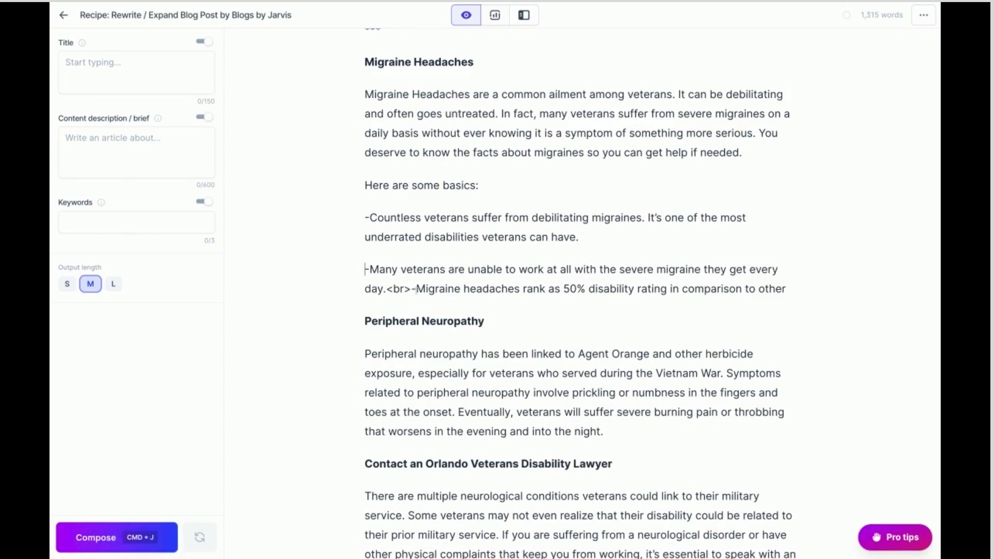
{"action": "left_click_drag", "start_coordinate": [413, 288], "coordinate": [386, 289]}
{"action": "key", "text": "BackSpace"}
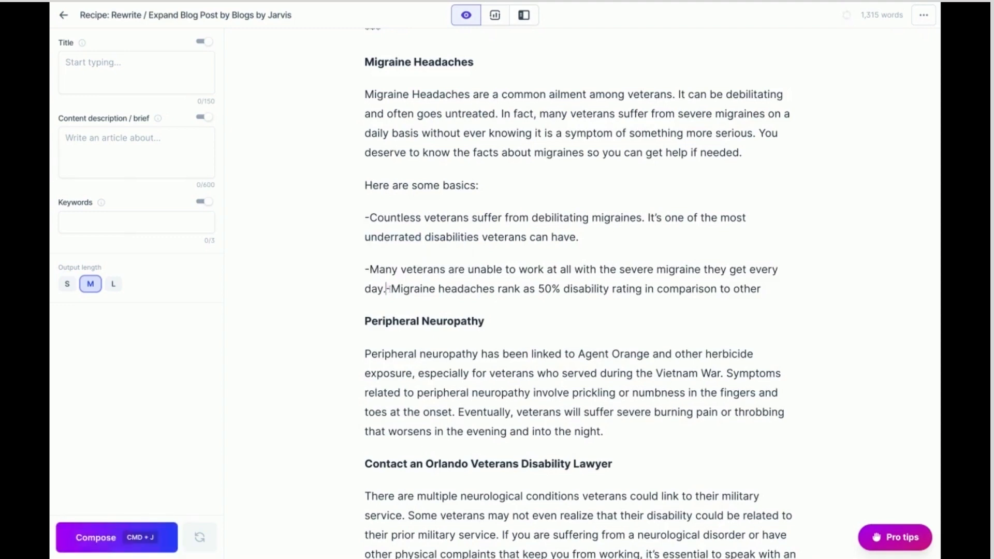
{"action": "key", "text": "Return"}
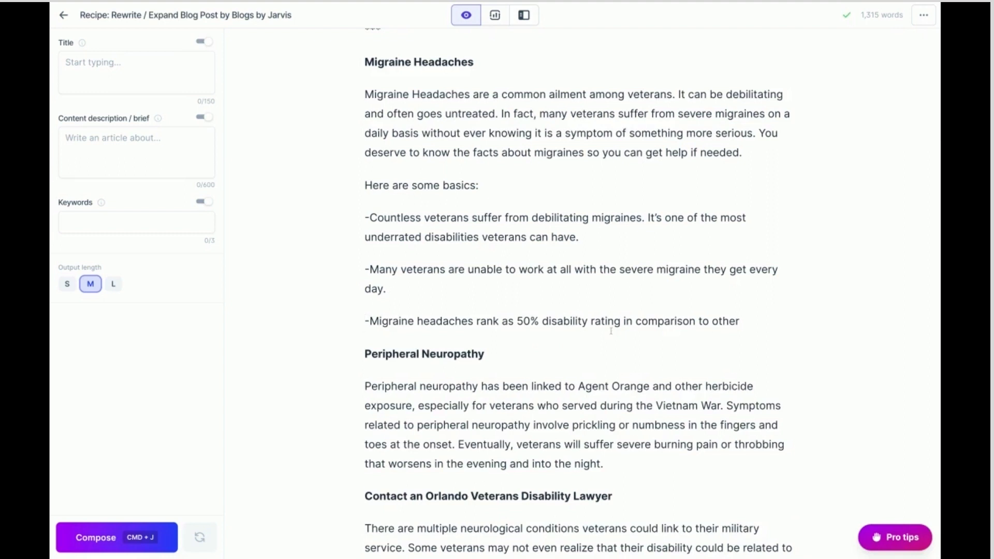
Compose repeatedly from the unfinished "50% disability rating" bullet, extending the migraine section into point 4, "What Does a Migraine Cost?".
{"action": "left_click", "coordinate": [104, 536]}
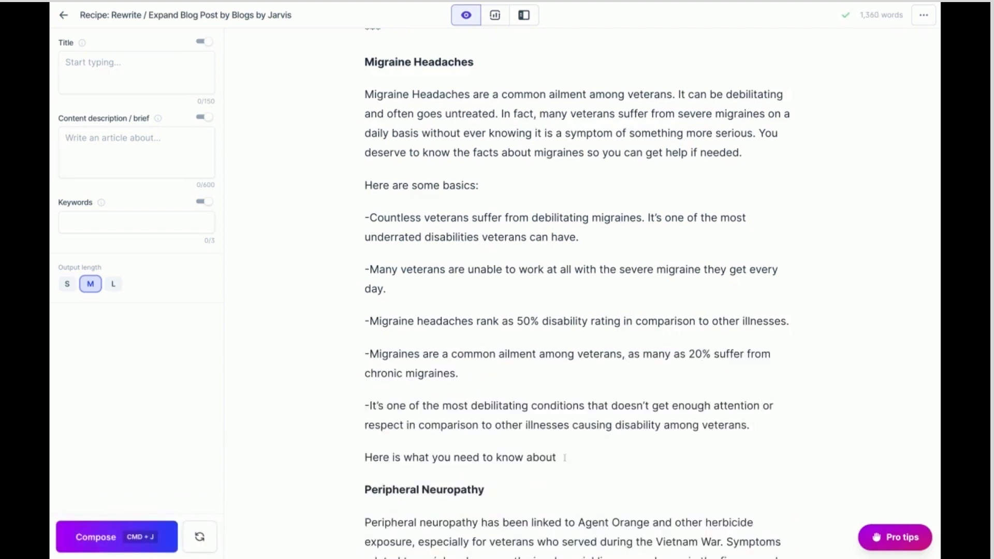
{"action": "left_click", "coordinate": [103, 537]}
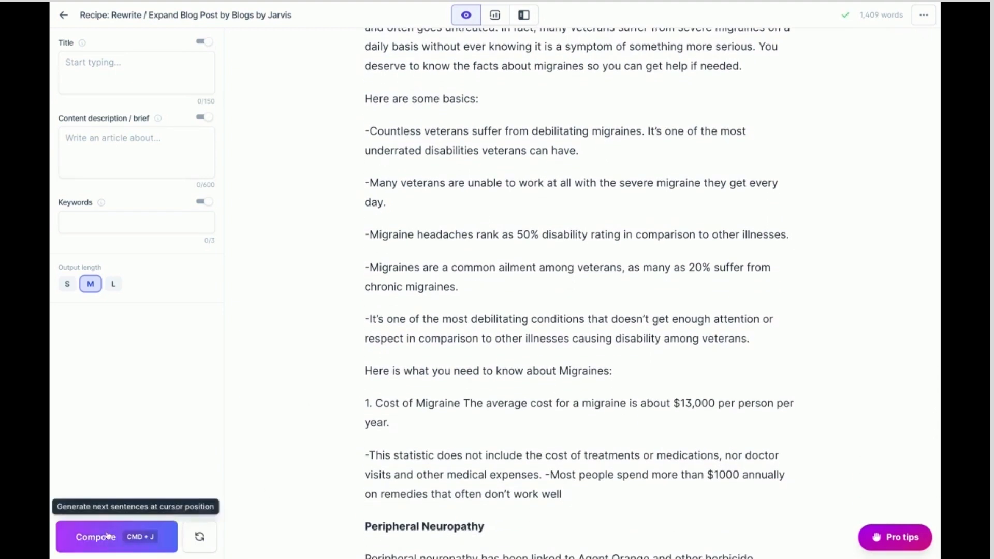
{"action": "left_click", "coordinate": [108, 535]}
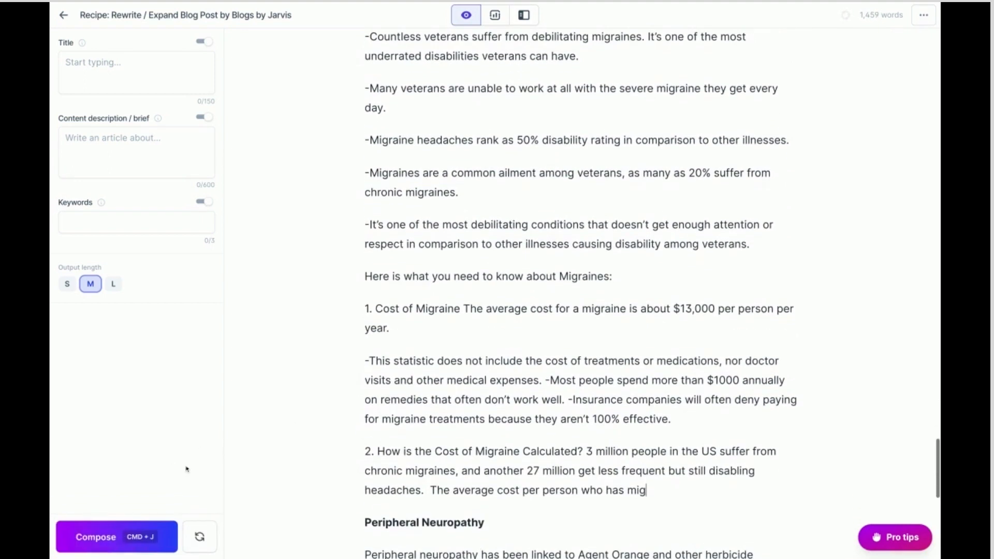
{"action": "left_click", "coordinate": [111, 544]}
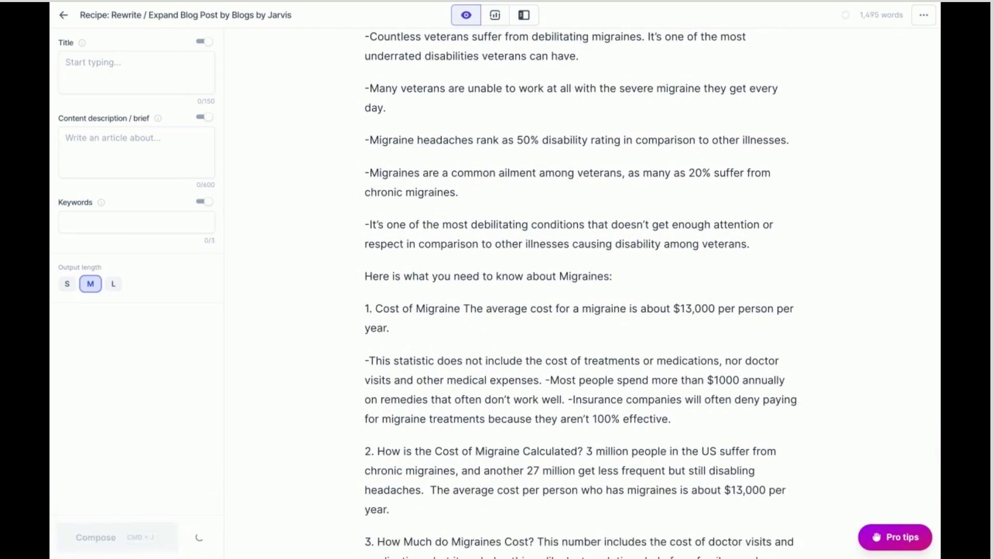
{"action": "scroll", "coordinate": [242, 464], "scroll_direction": "down", "scroll_amount": 5}
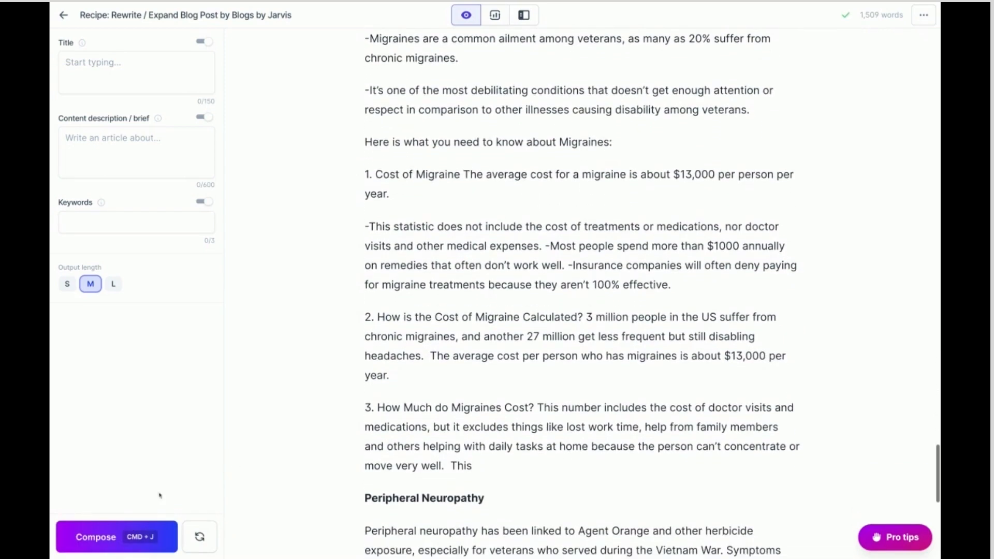
{"action": "left_click", "coordinate": [105, 535]}
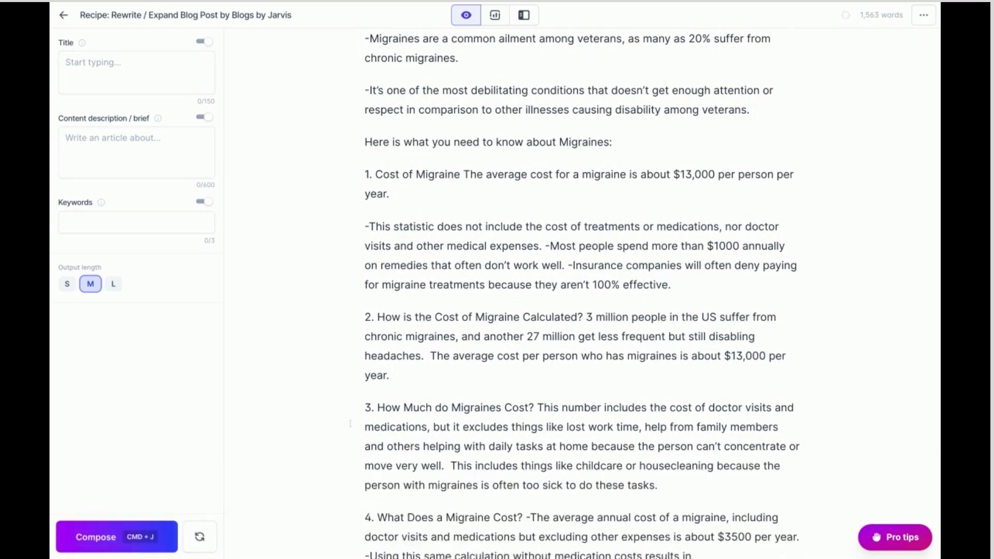
Compose three more times from the unfinished point 4 on migraine cost, and complete the final sentence with "treatment.".
{"action": "scroll", "coordinate": [349, 423], "scroll_direction": "down", "scroll_amount": 1}
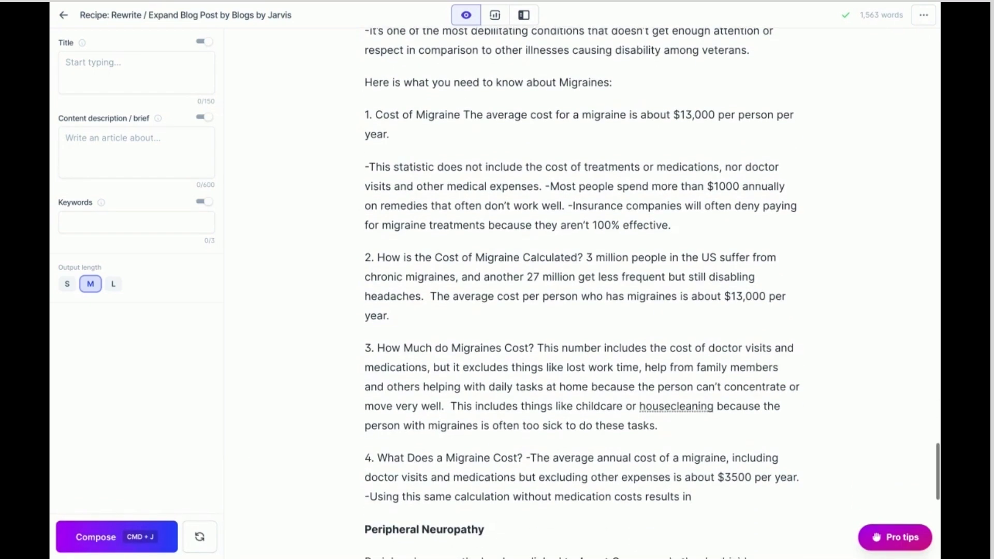
{"action": "left_click", "coordinate": [127, 536]}
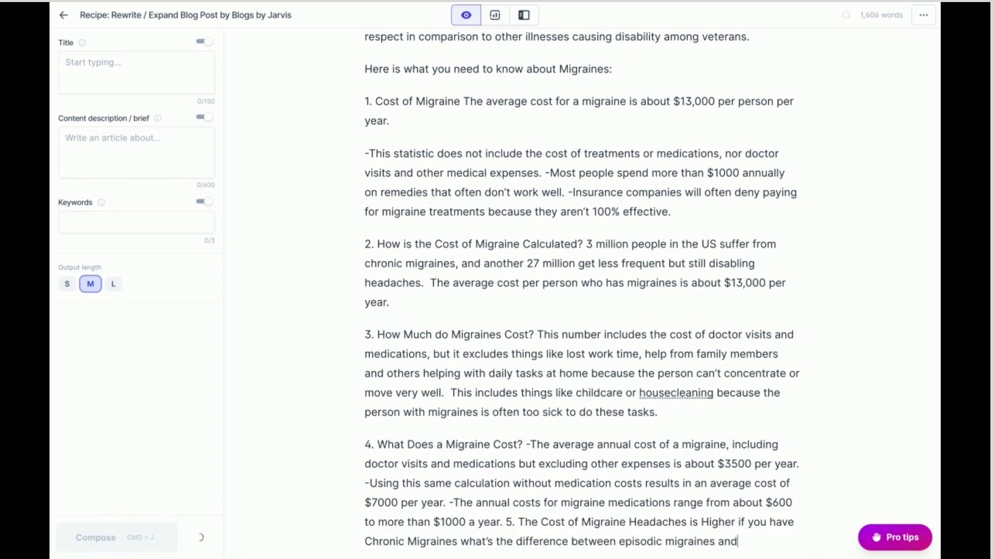
{"action": "scroll", "coordinate": [243, 479], "scroll_direction": "down", "scroll_amount": 3}
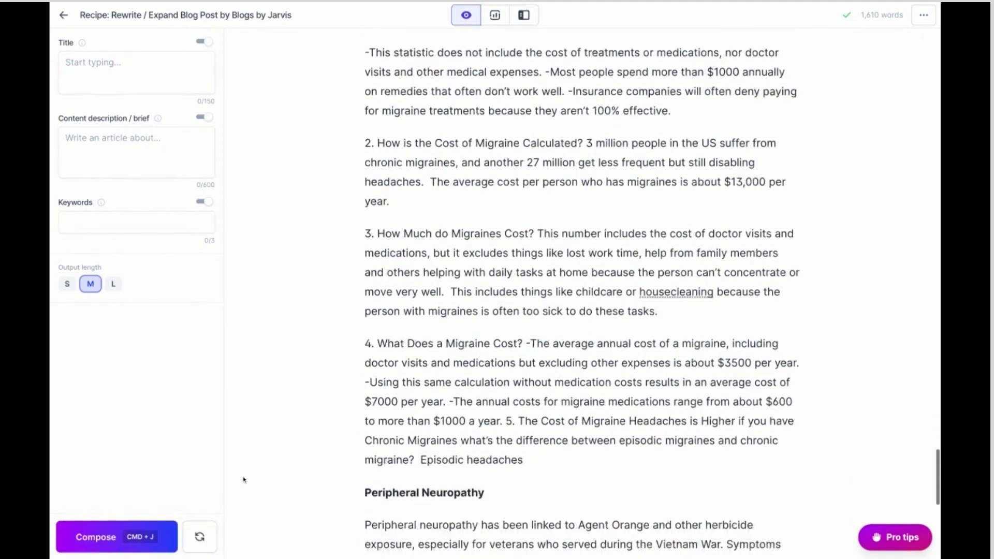
{"action": "left_click", "coordinate": [81, 539]}
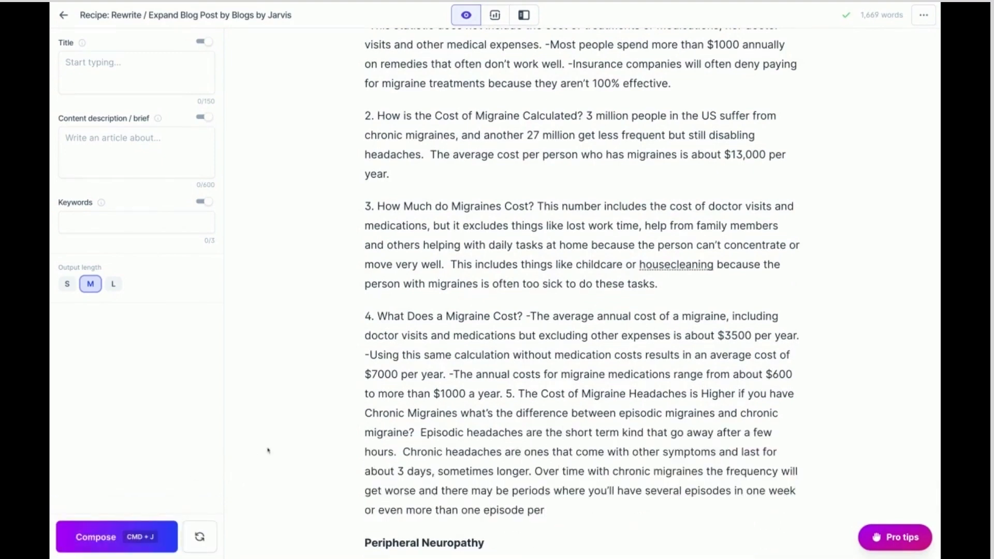
{"action": "scroll", "coordinate": [268, 450], "scroll_direction": "down", "scroll_amount": 1}
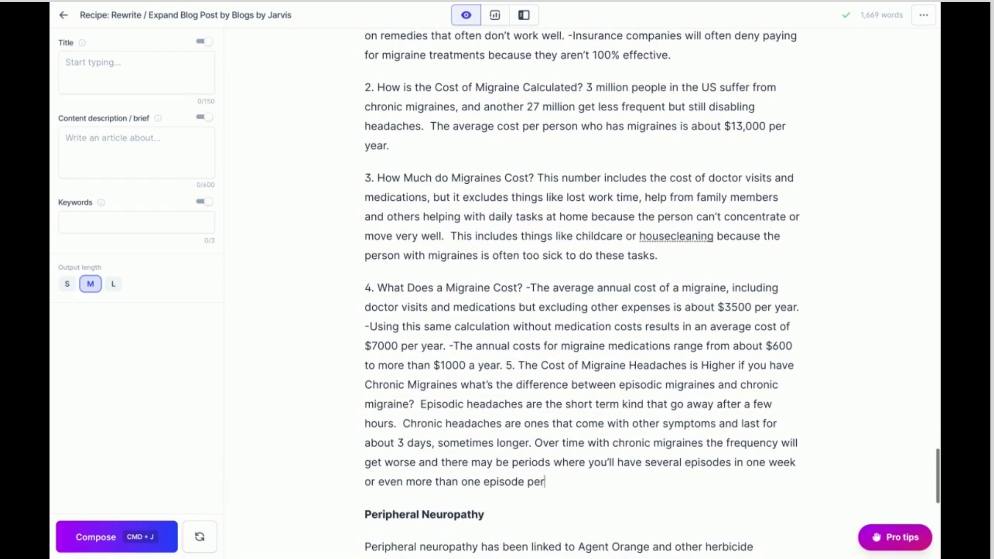
{"action": "left_click", "coordinate": [162, 530]}
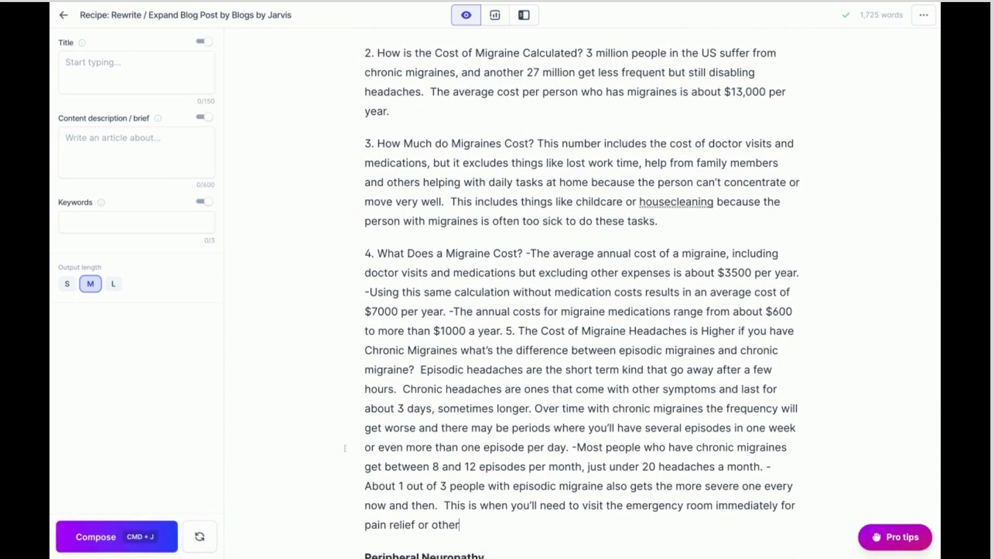
{"action": "type", "text": "treatment."}
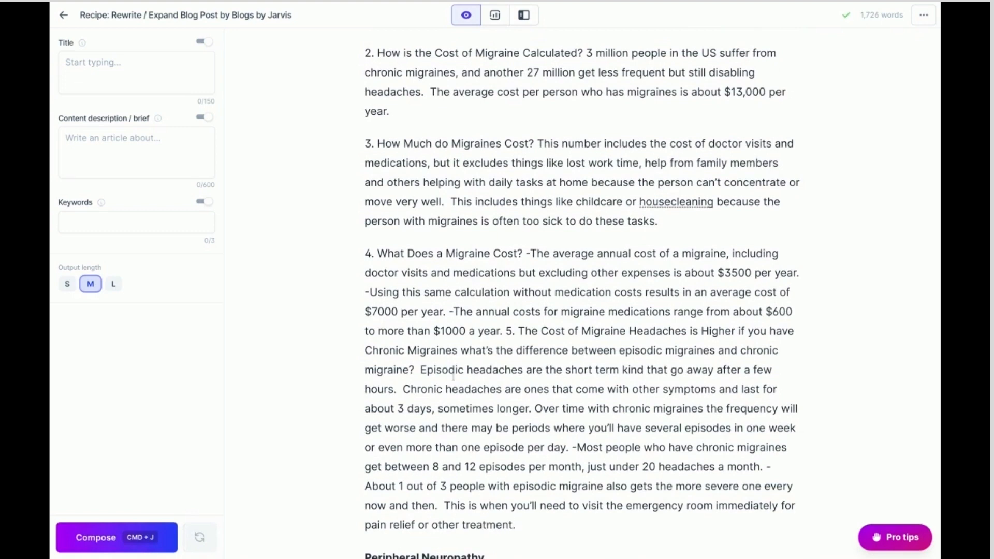
Copy the Florida Veterans' version of the rewrite command from the recipe instructions above the blog post.
{"action": "scroll", "coordinate": [453, 377], "scroll_direction": "down", "scroll_amount": 5}
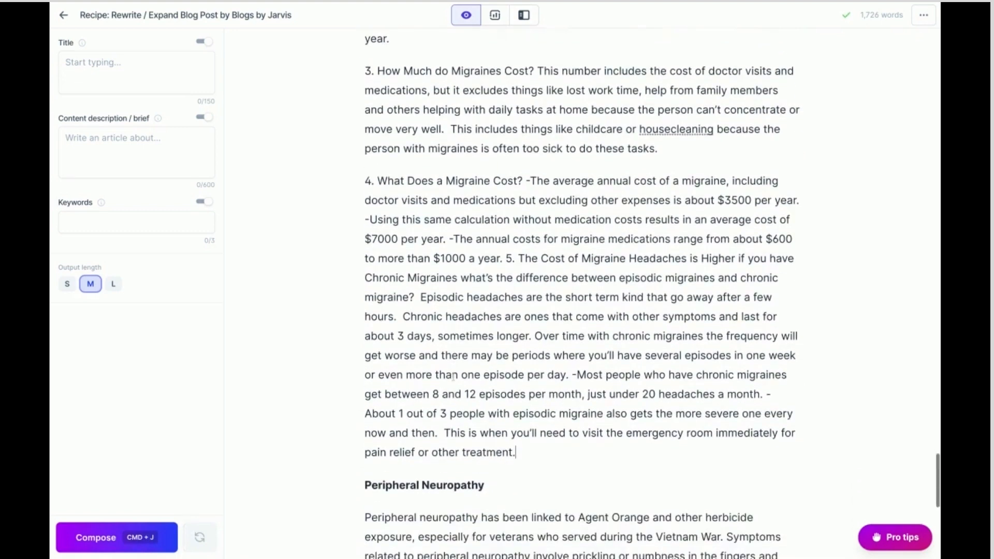
{"action": "scroll", "coordinate": [580, 295], "scroll_direction": "down", "scroll_amount": 5}
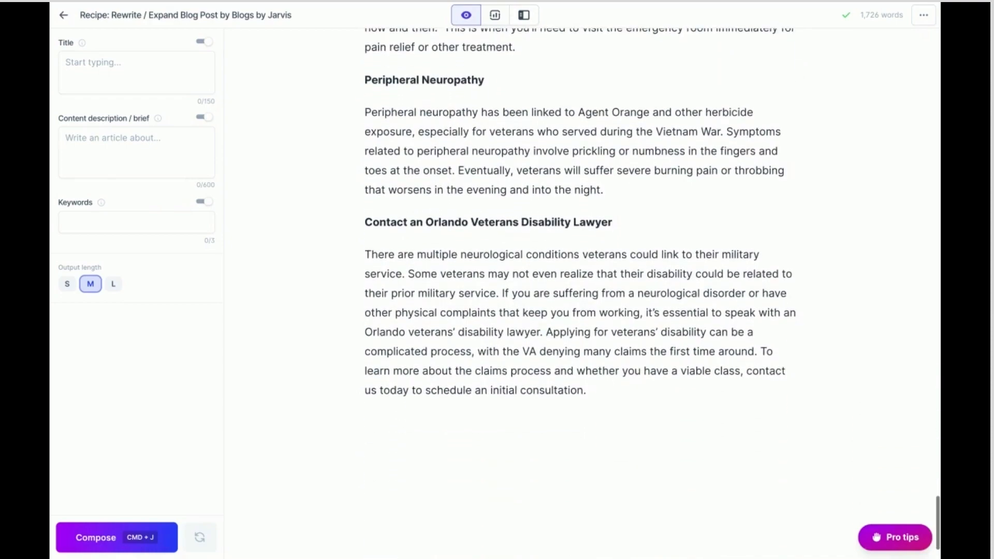
{"action": "scroll", "coordinate": [455, 185], "scroll_direction": "up", "scroll_amount": 3}
{"action": "scroll", "coordinate": [455, 185], "scroll_direction": "up", "scroll_amount": 15}
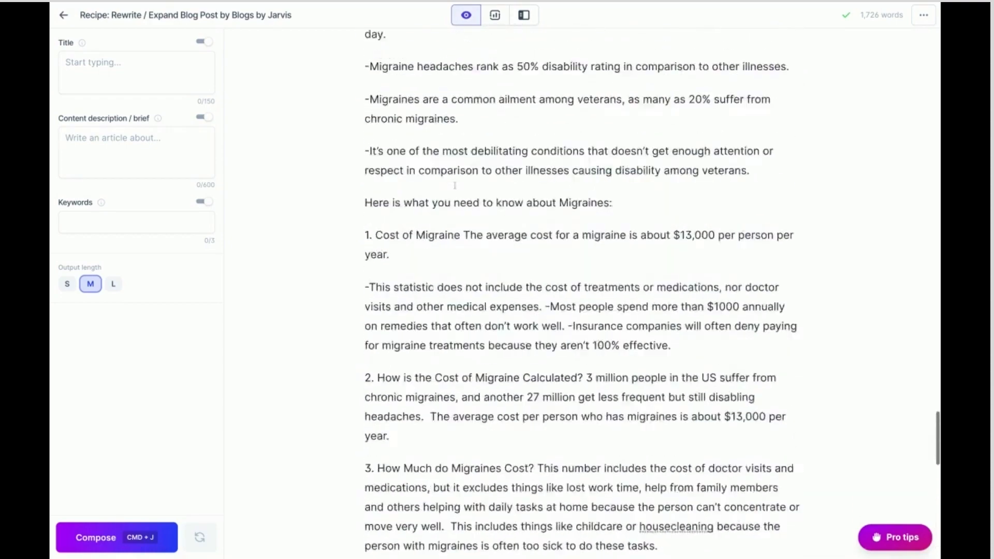
{"action": "scroll", "coordinate": [580, 295], "scroll_direction": "up", "scroll_amount": 15}
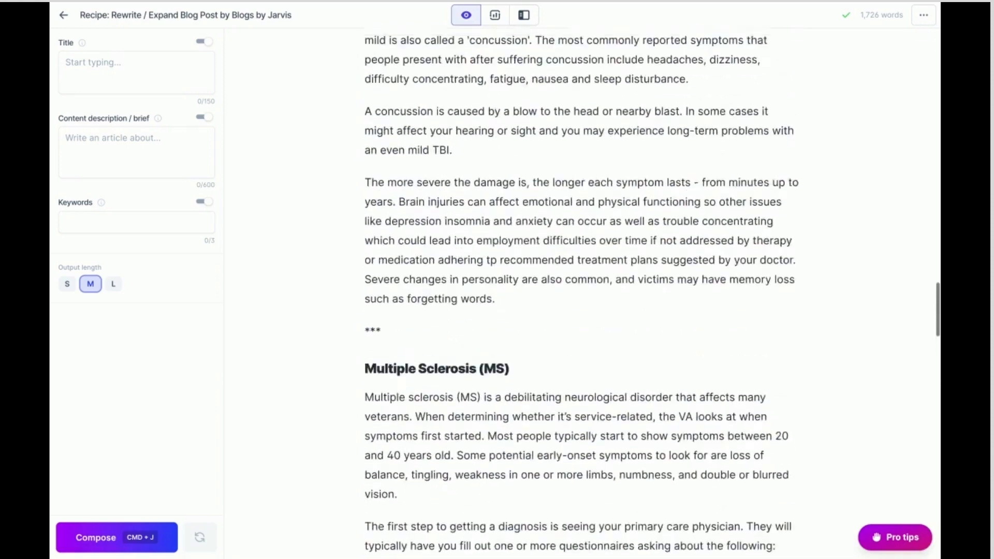
{"action": "scroll", "coordinate": [580, 295], "scroll_direction": "up", "scroll_amount": 10}
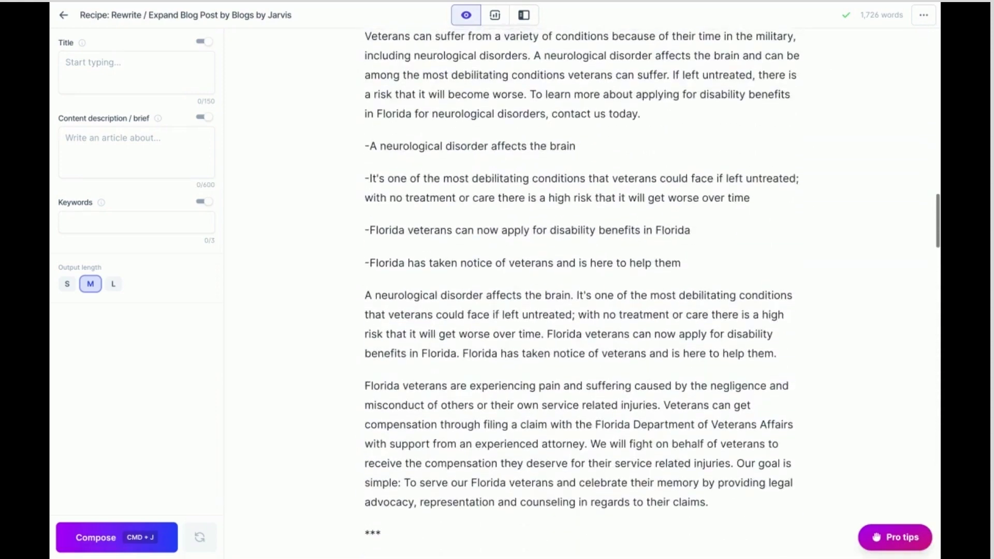
{"action": "scroll", "coordinate": [579, 295], "scroll_direction": "up", "scroll_amount": 2}
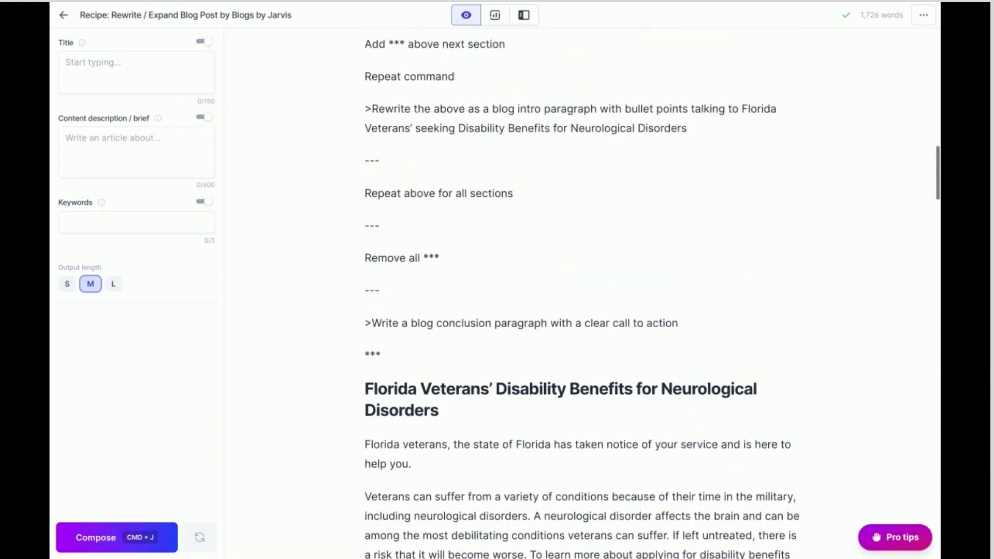
{"action": "left_click_drag", "start_coordinate": [386, 111], "coordinate": [694, 130]}
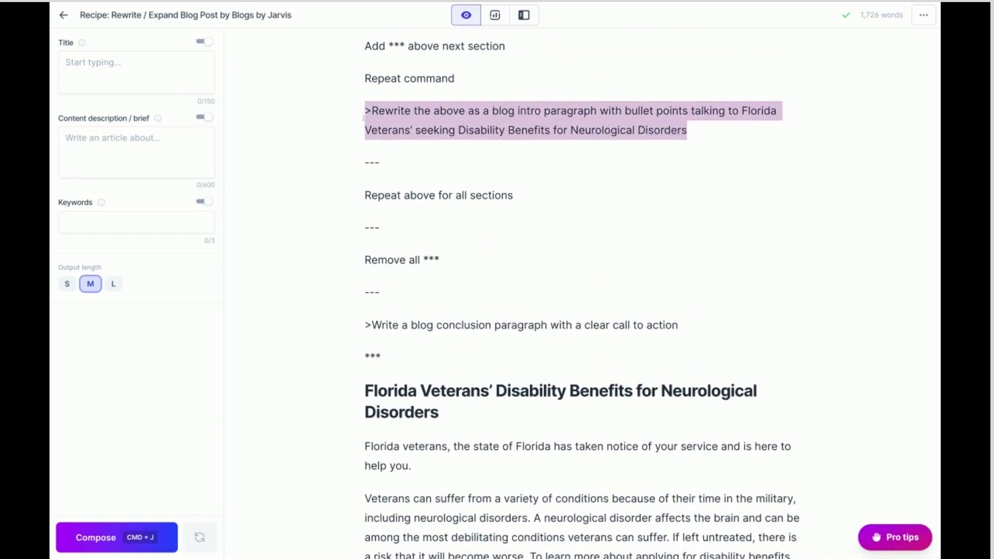
Paste the copied rewrite command on a new line directly under the "Peripheral Neuropathy" heading.
{"action": "scroll", "coordinate": [463, 187], "scroll_direction": "down", "scroll_amount": 20}
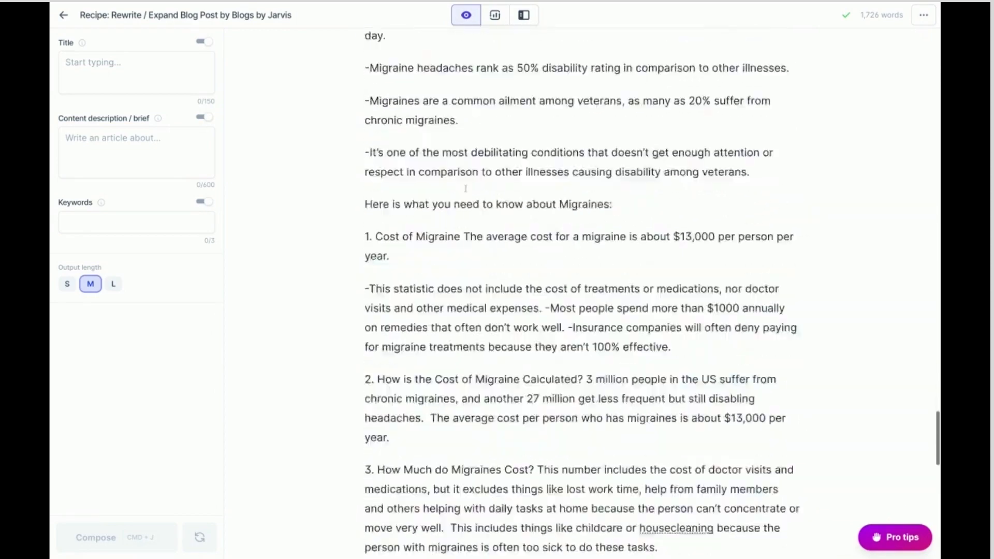
{"action": "scroll", "coordinate": [465, 188], "scroll_direction": "down", "scroll_amount": 15}
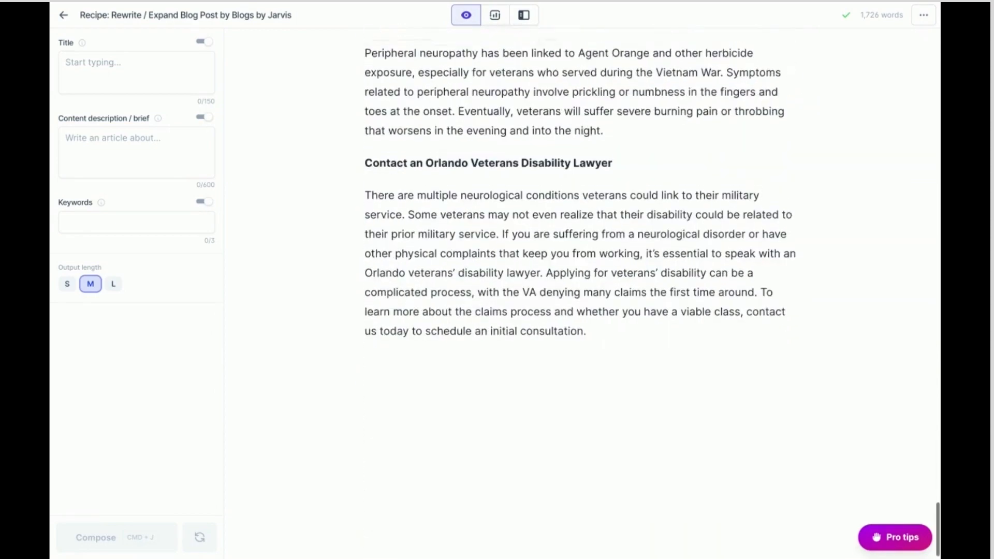
{"action": "scroll", "coordinate": [580, 207], "scroll_direction": "up", "scroll_amount": 2}
{"action": "left_click", "coordinate": [499, 79]}
{"action": "key", "text": "Return"}
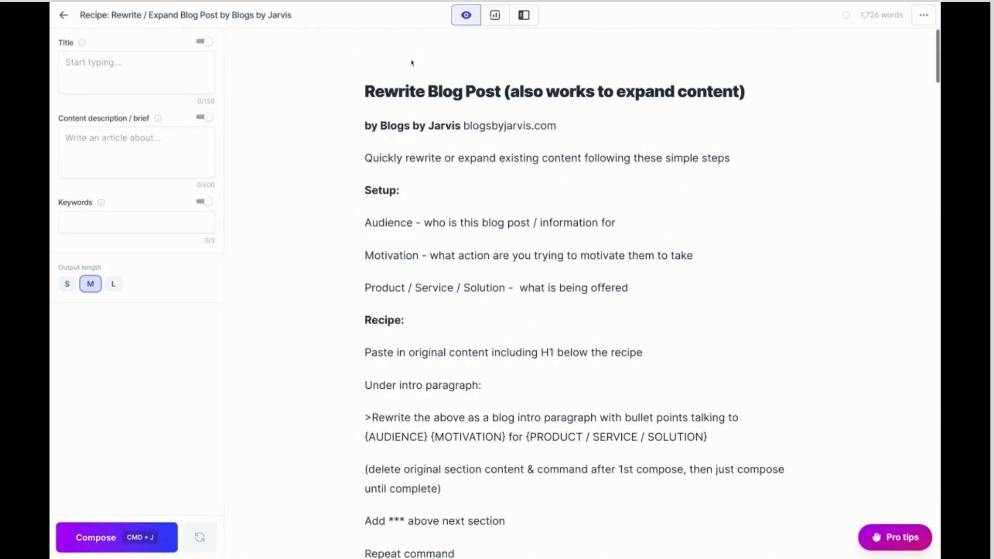
Add a "***" line above the "Peripheral Neuropathy" heading and format that heading as H2.
{"action": "scroll", "coordinate": [412, 63], "scroll_direction": "down", "scroll_amount": 20}
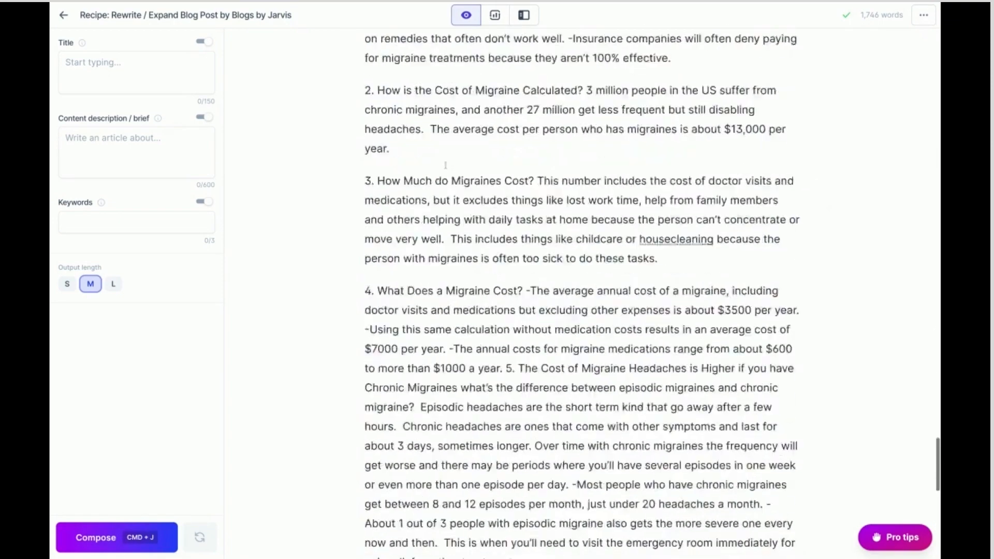
{"action": "scroll", "coordinate": [445, 165], "scroll_direction": "down", "scroll_amount": 10}
{"action": "scroll", "coordinate": [426, 89], "scroll_direction": "up", "scroll_amount": 2}
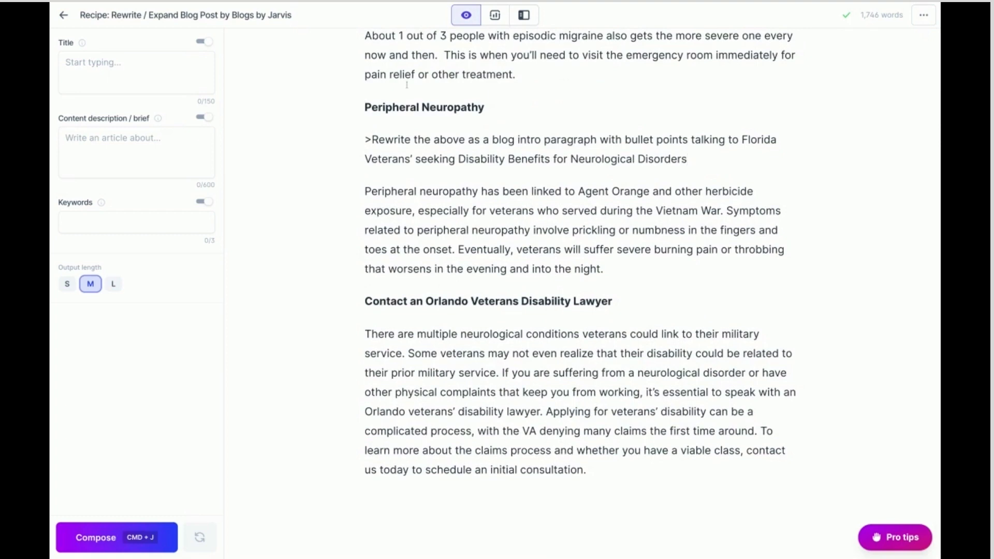
{"action": "key", "text": "Return"}
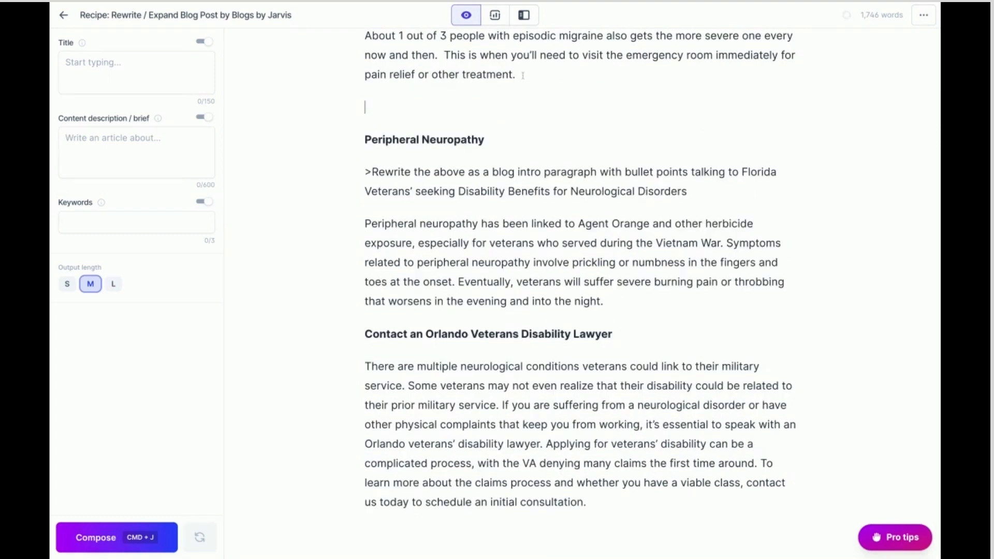
{"action": "type", "text": "***"}
{"action": "left_click_drag", "start_coordinate": [498, 134], "coordinate": [364, 140]}
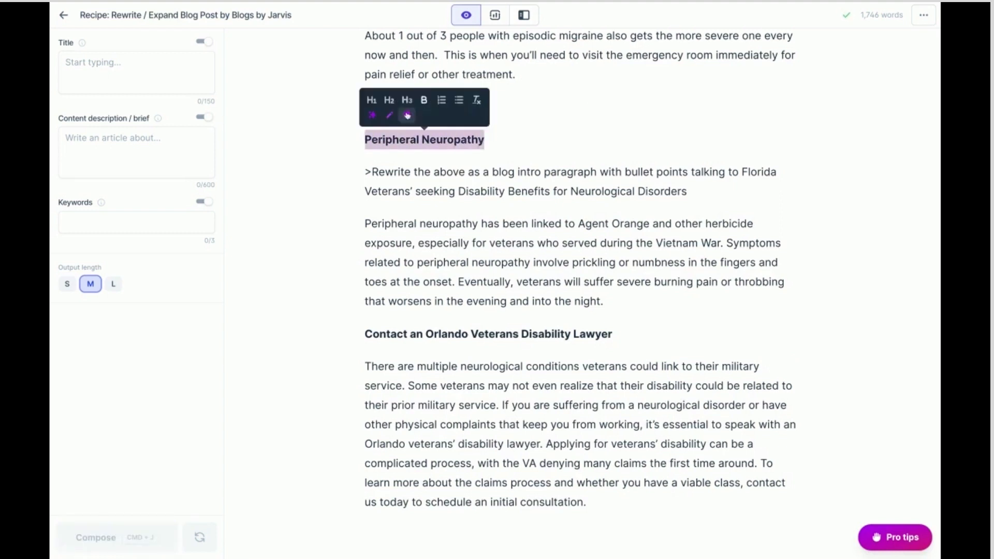
{"action": "left_click", "coordinate": [389, 102]}
Move the rewrite command from under the "Peripheral Neuropathy" heading to a new line below that section's paragraph.
{"action": "left_click", "coordinate": [414, 171]}
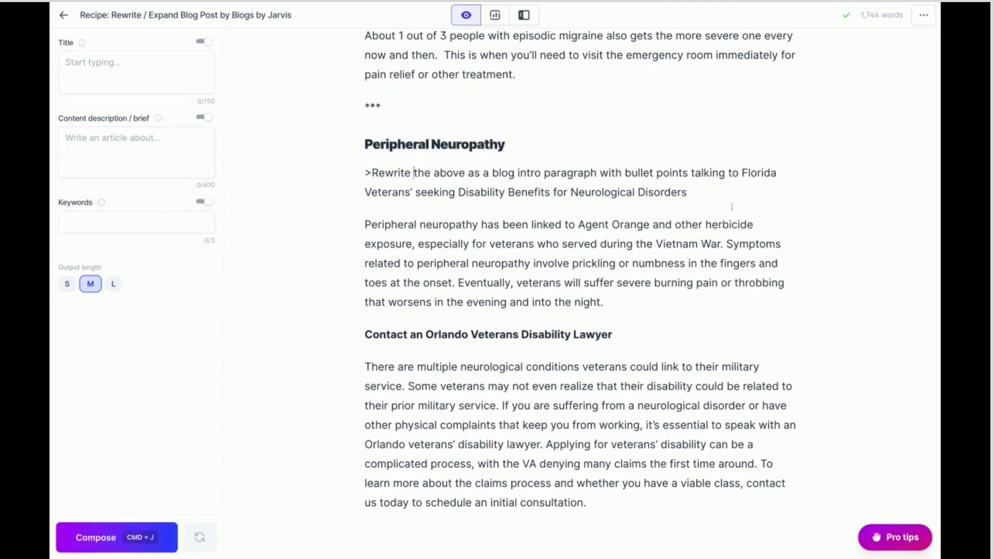
{"action": "key", "text": "shift+Home"}
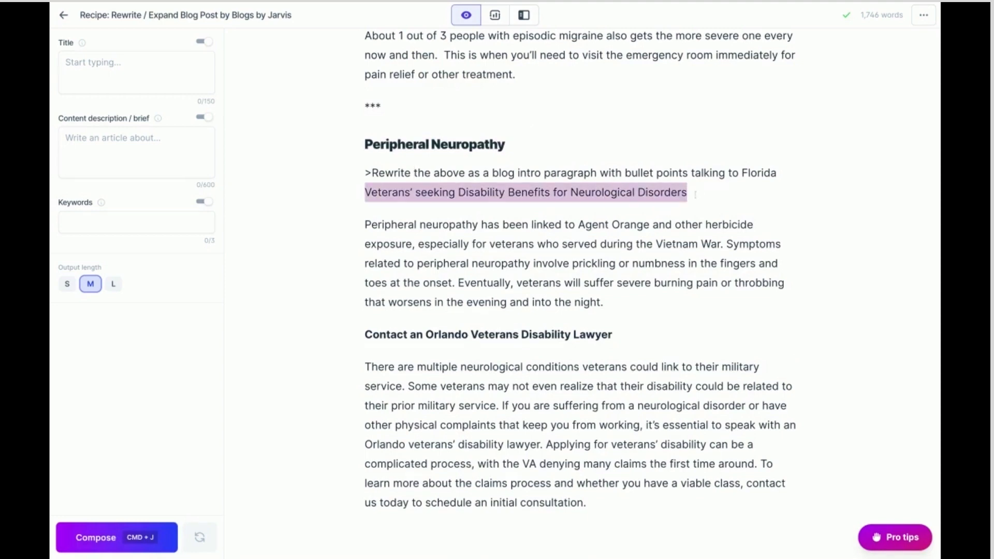
{"action": "key", "text": "shift+Up"}
{"action": "key", "text": "BackSpace"}
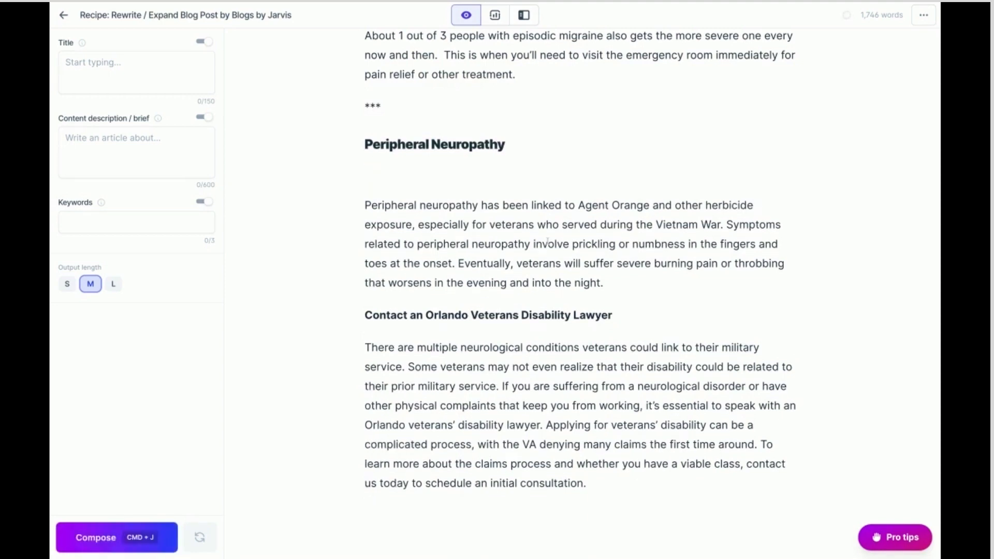
{"action": "left_click", "coordinate": [617, 280]}
{"action": "key", "text": "Return"}
{"action": "key", "text": "super+Up"}
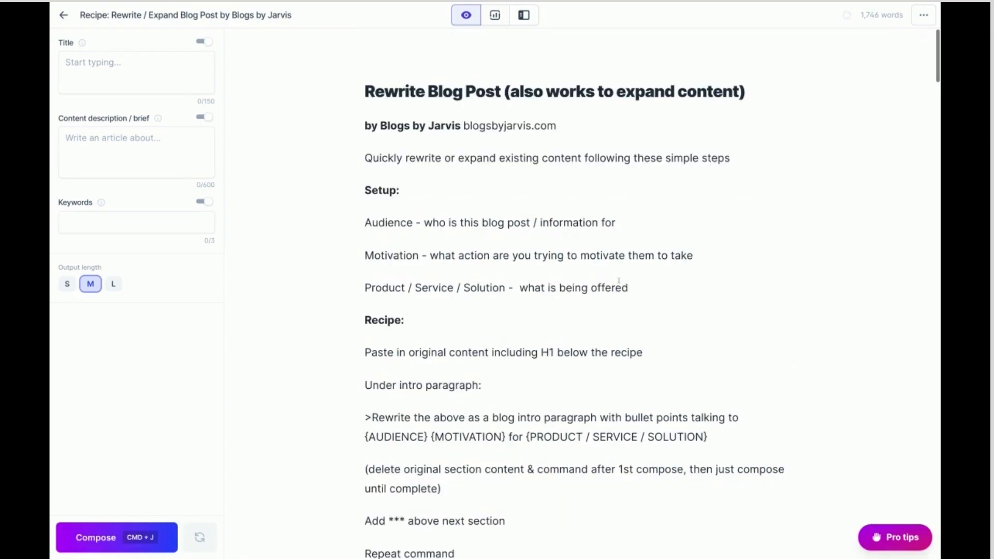
{"action": "scroll", "coordinate": [613, 304], "scroll_direction": "down", "scroll_amount": 20}
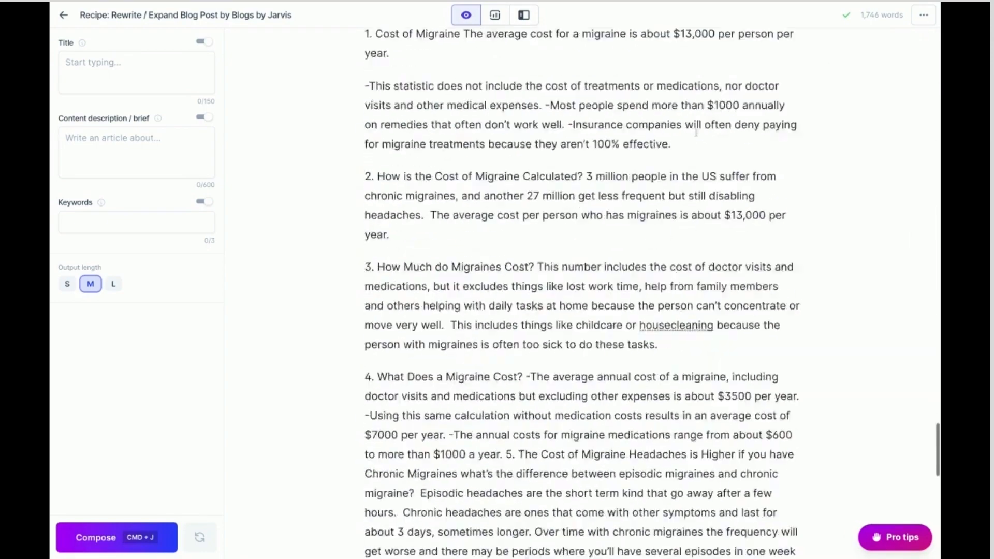
{"action": "scroll", "coordinate": [696, 133], "scroll_direction": "down", "scroll_amount": 6}
{"action": "scroll", "coordinate": [714, 233], "scroll_direction": "up", "scroll_amount": 3}
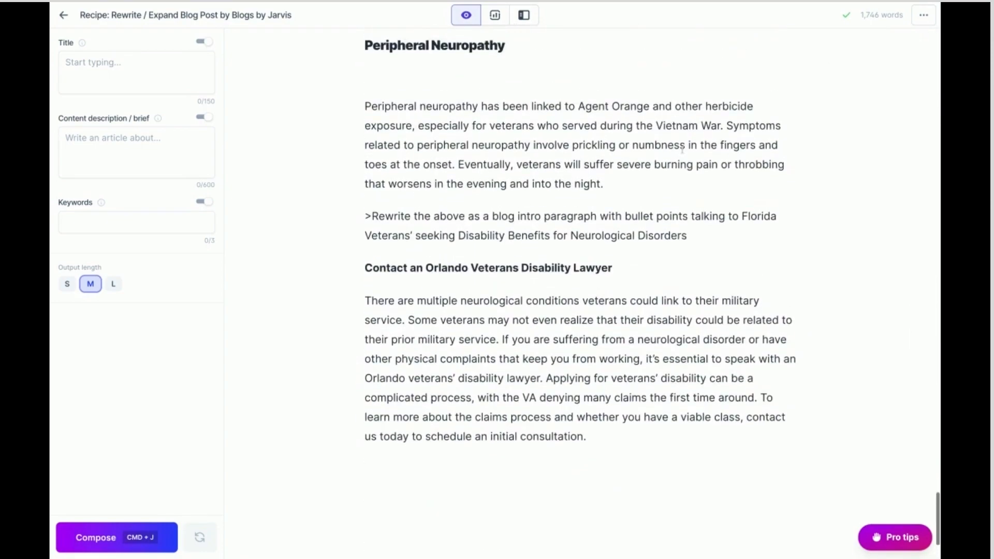
Compose from the rewrite command, and delete the original Peripheral Neuropathy paragraph together with the command.
{"action": "key", "text": "super+j"}
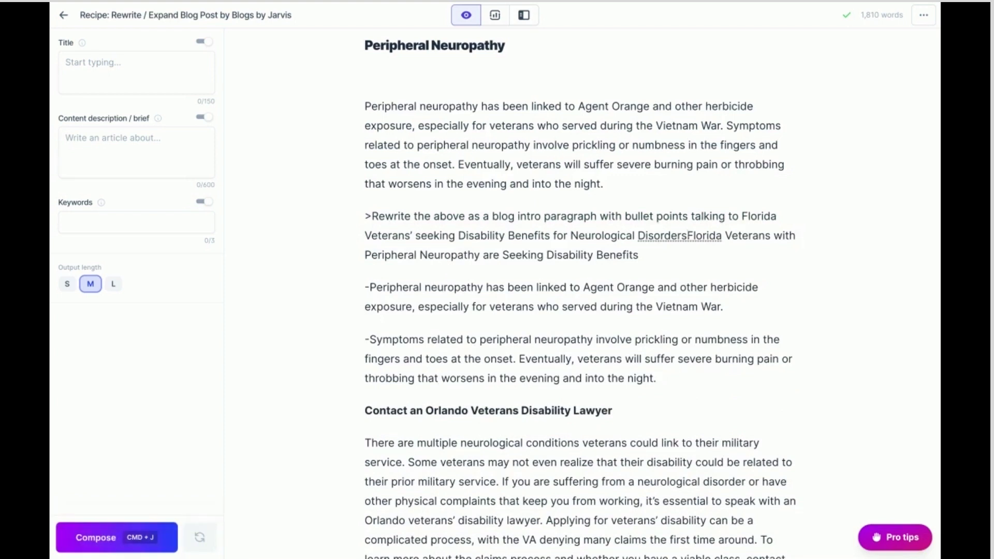
{"action": "left_click_drag", "start_coordinate": [688, 235], "coordinate": [365, 107]}
{"action": "key", "text": "BackSpace"}
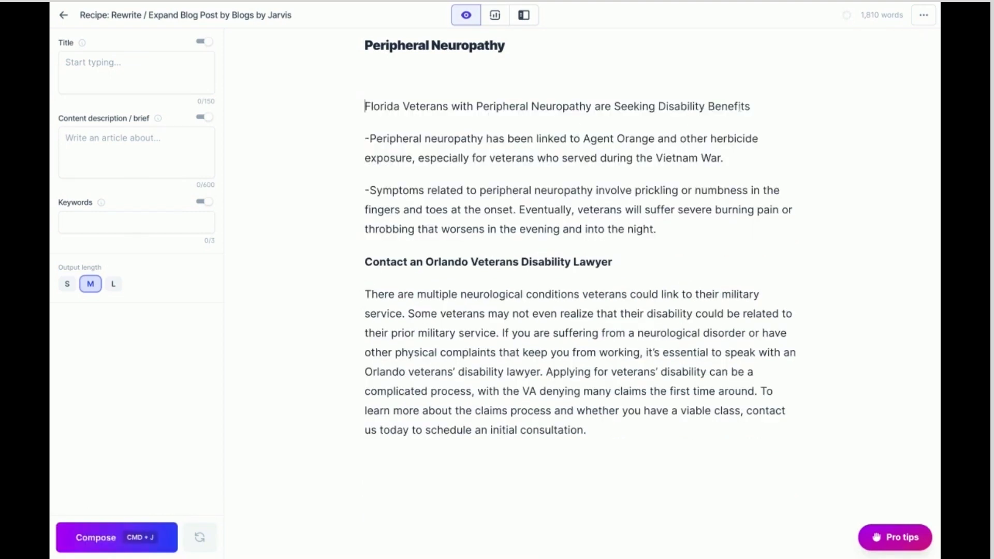
Delete the generated line "Florida Veterans with Peripheral Neuropathy are Seeking Disability Benefits".
{"action": "left_click_drag", "start_coordinate": [755, 107], "coordinate": [352, 102]}
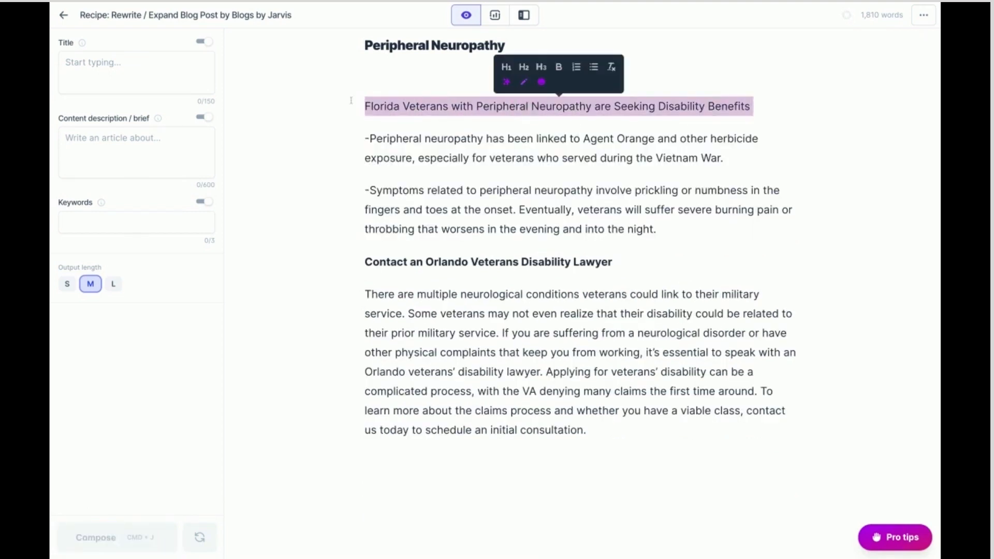
{"action": "key", "text": "BackSpace"}
{"action": "key", "text": "BackSpace"}
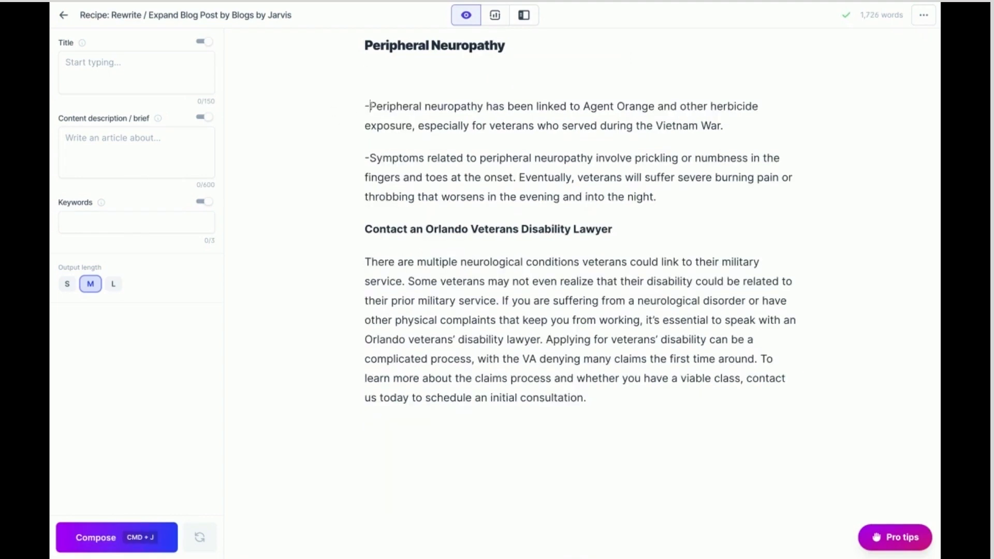
Turn the two Peripheral Neuropathy bullets into plain paragraphs by removing their dashes, and remove the blank line under the heading.
{"action": "left_click", "coordinate": [369, 106]}
{"action": "key", "text": "BackSpace"}
{"action": "key", "text": "BackSpace"}
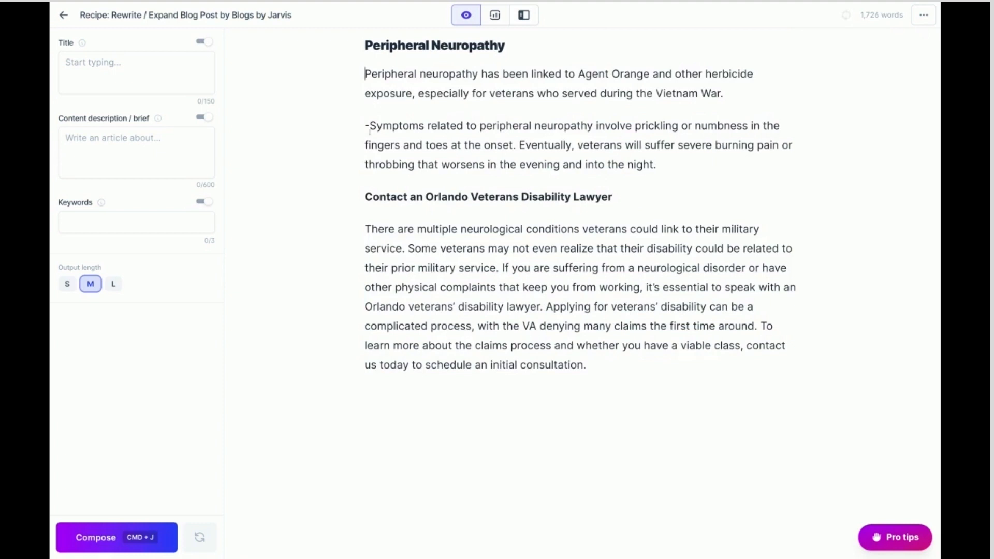
{"action": "left_click", "coordinate": [370, 126]}
{"action": "key", "text": "BackSpace"}
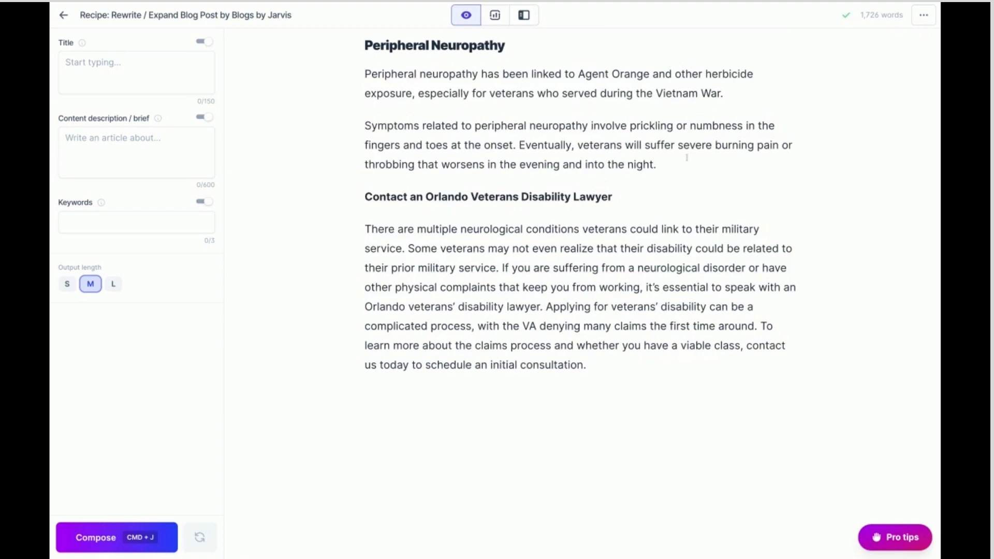
Compose repeatedly from the end of the symptoms paragraph to extend the Peripheral Neuropathy section through diagnosis, treatment and Veteran's Affairs resources.
{"action": "left_click", "coordinate": [96, 543]}
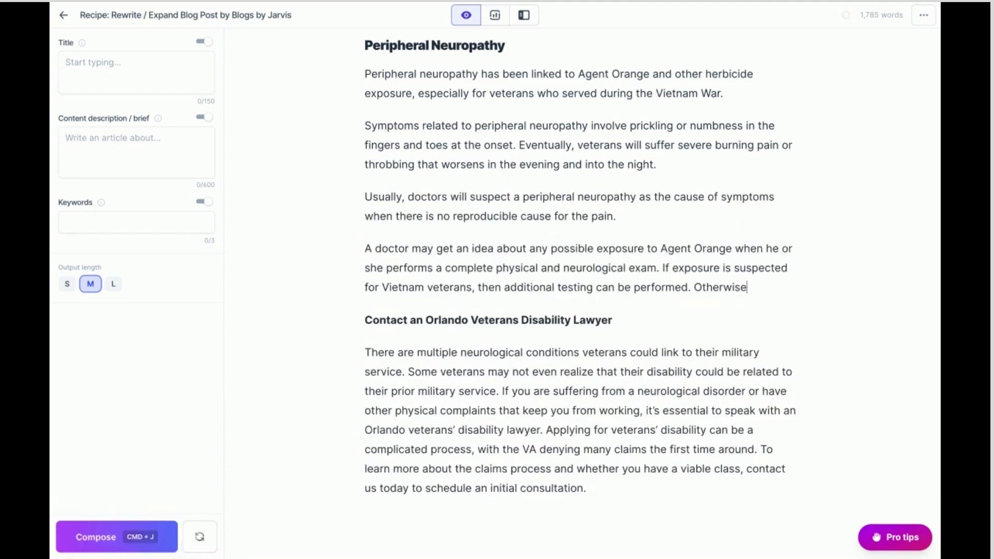
{"action": "left_click", "coordinate": [108, 538]}
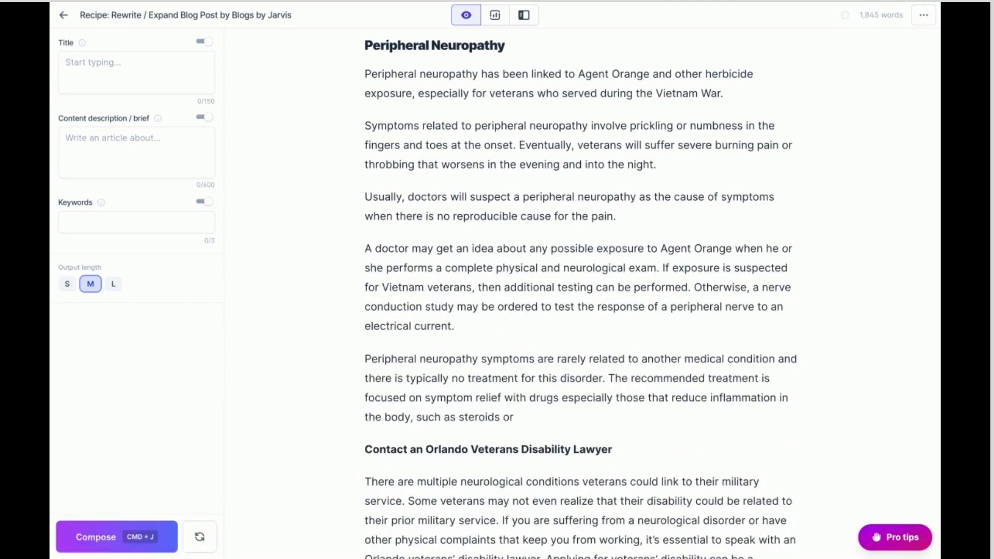
{"action": "left_click", "coordinate": [115, 537]}
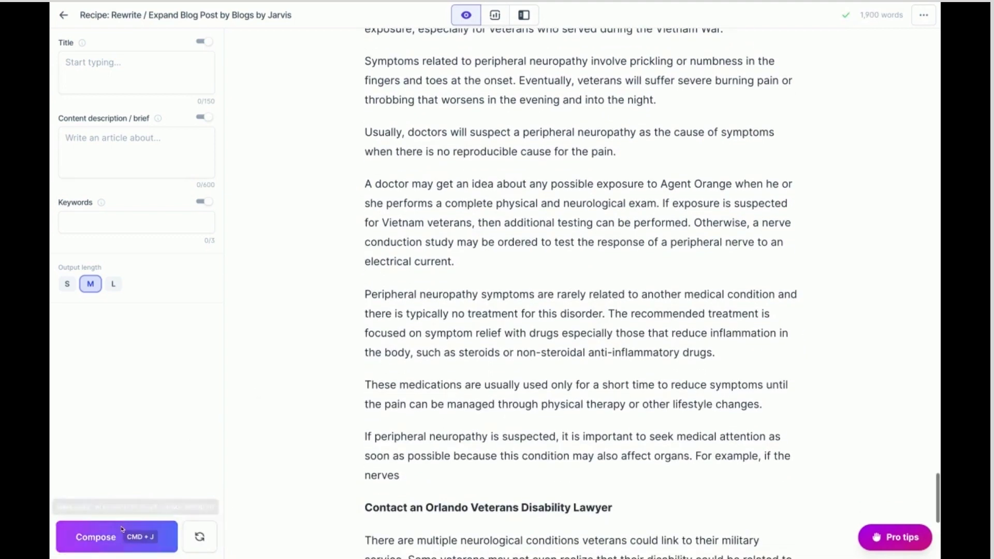
{"action": "left_click", "coordinate": [76, 542]}
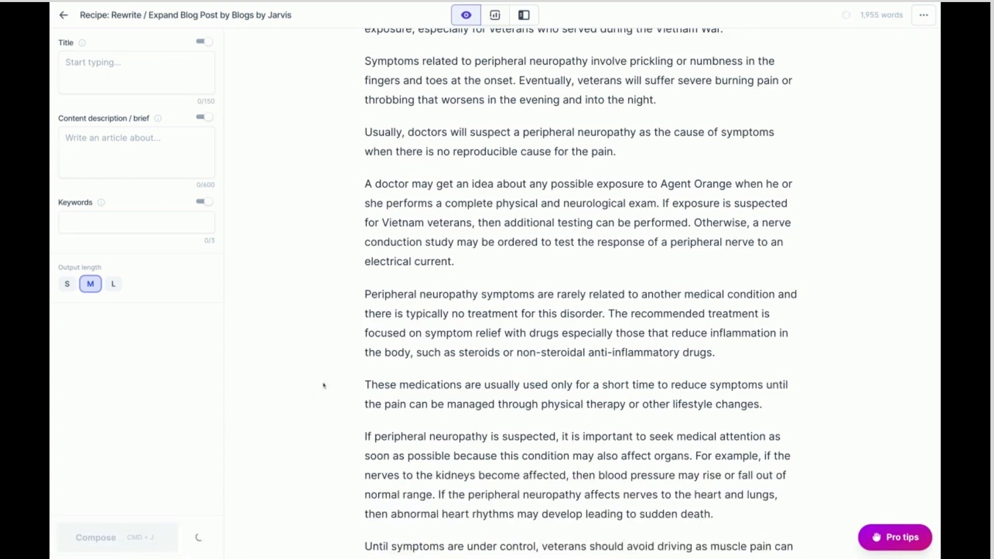
{"action": "left_click", "coordinate": [93, 542]}
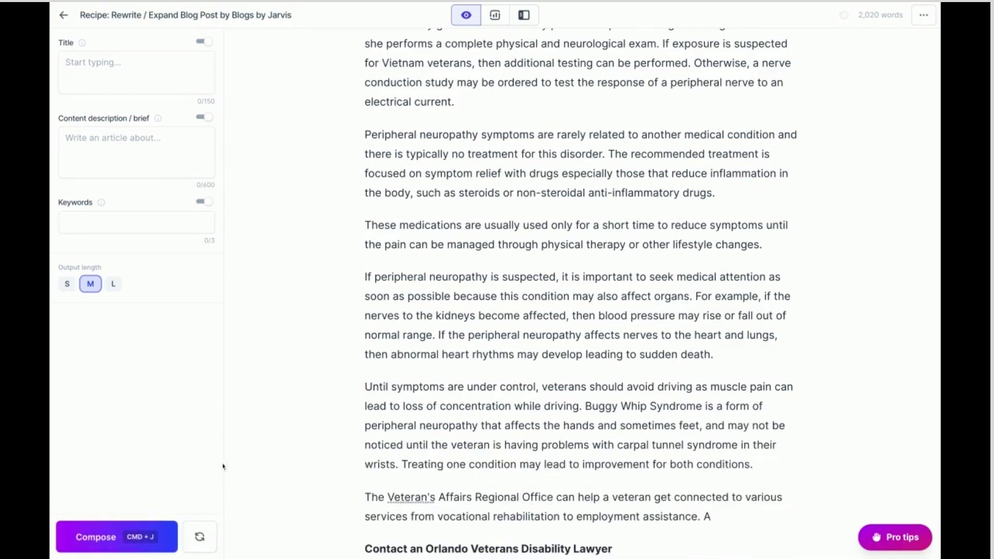
{"action": "scroll", "coordinate": [340, 424], "scroll_direction": "down", "scroll_amount": 1}
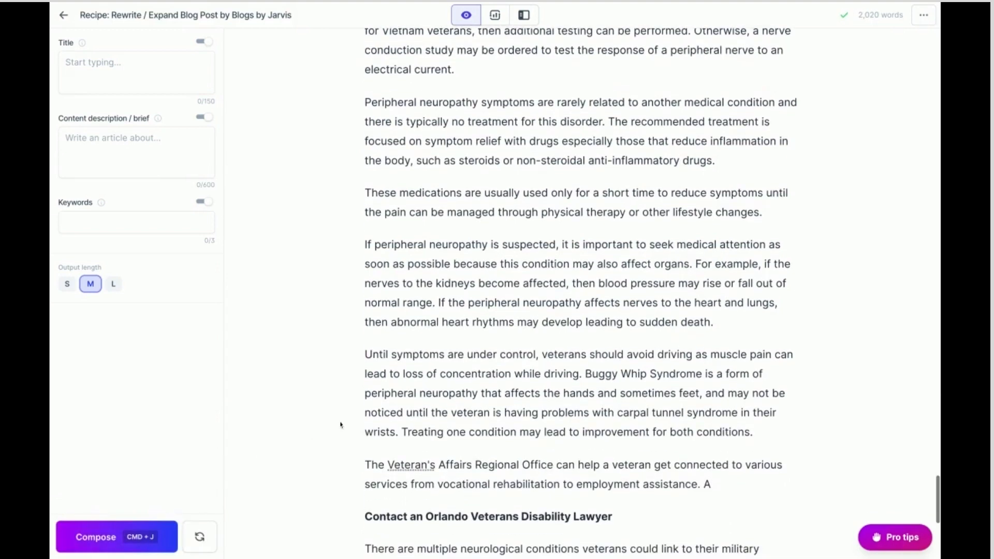
{"action": "left_click", "coordinate": [132, 548]}
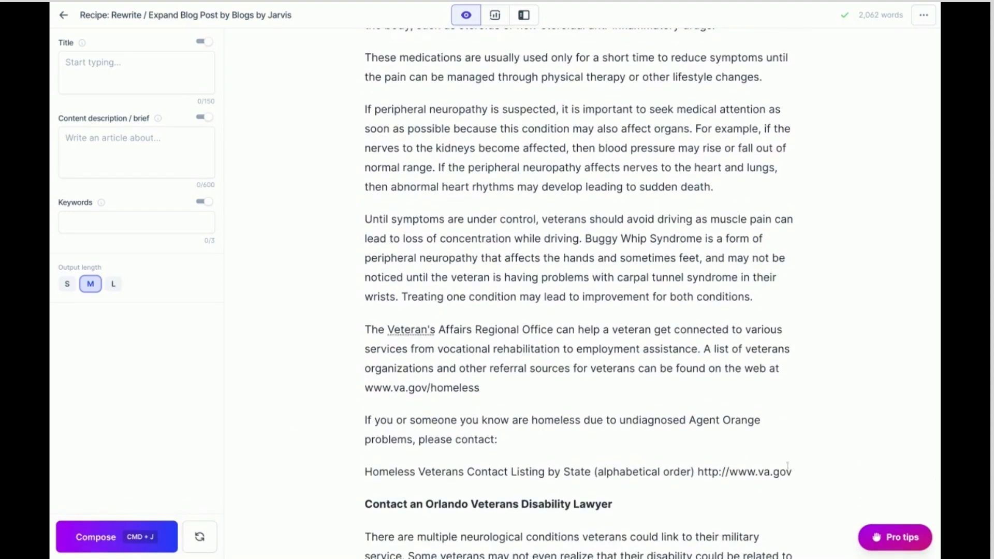
Delete the section's closing text from "If you or someone you know are homeless" through the Homeless Veterans Contact Listing line.
{"action": "double_click", "coordinate": [801, 474]}
{"action": "key", "text": "shift+Home"}
{"action": "key", "text": "shift+Up"}
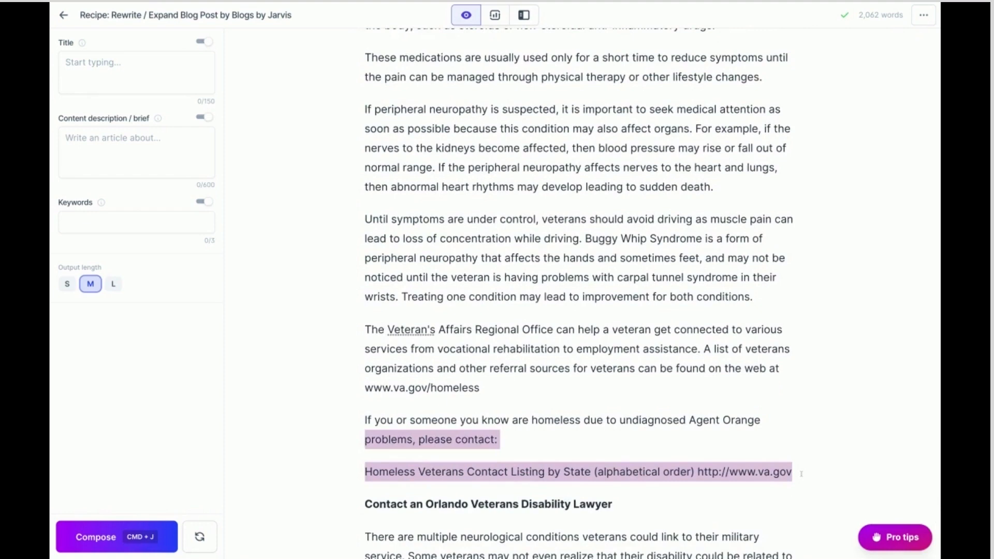
{"action": "key", "text": "shift+Up"}
{"action": "key", "text": "BackSpace"}
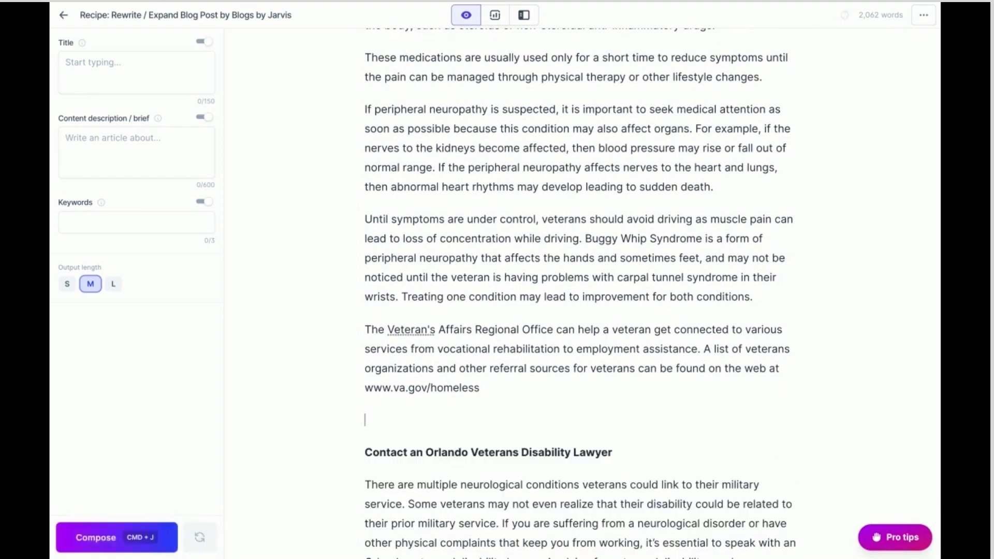
{"action": "left_click", "coordinate": [491, 389]}
{"action": "key", "text": "super+shift+Left"}
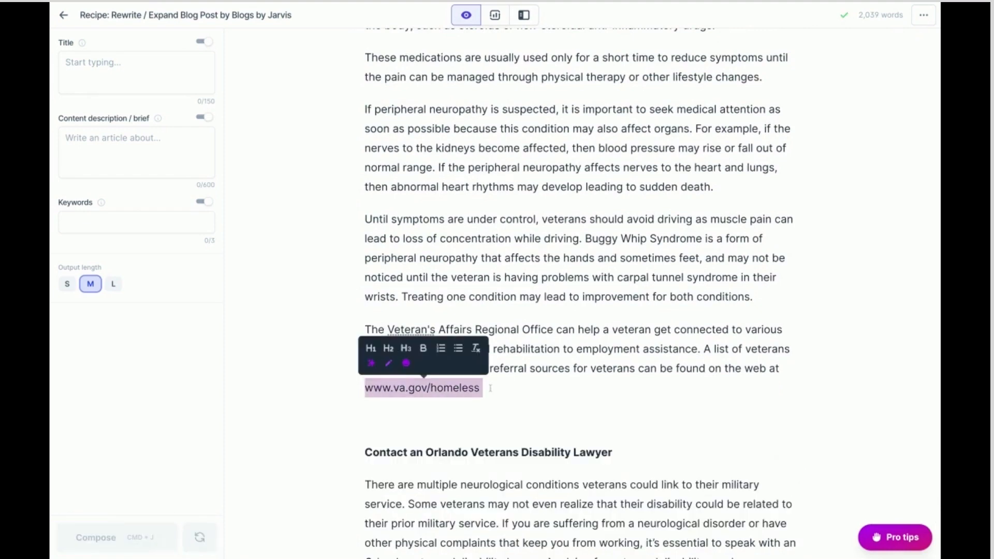
{"action": "left_click", "coordinate": [517, 399]}
Copy the recipe command ">Write a blog conclusion paragraph with a clear call to action" for use in the last section.
{"action": "scroll", "coordinate": [522, 401], "scroll_direction": "up", "scroll_amount": 20}
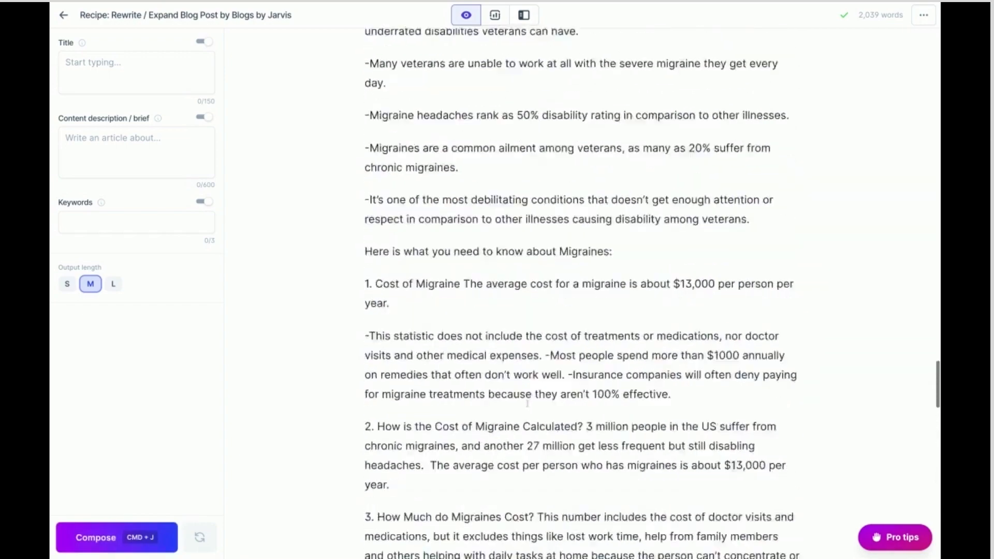
{"action": "scroll", "coordinate": [527, 403], "scroll_direction": "up", "scroll_amount": 20}
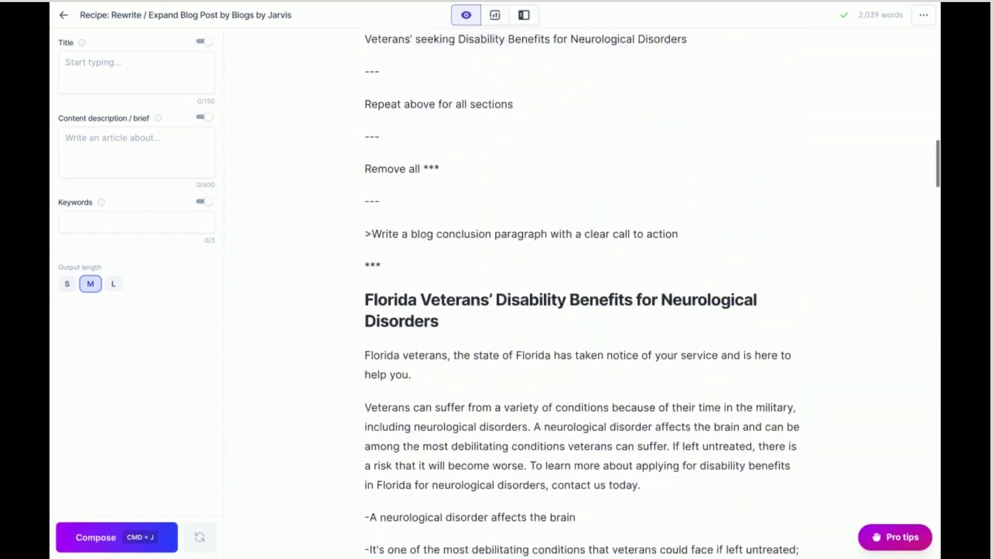
{"action": "scroll", "coordinate": [386, 266], "scroll_direction": "down", "scroll_amount": 3}
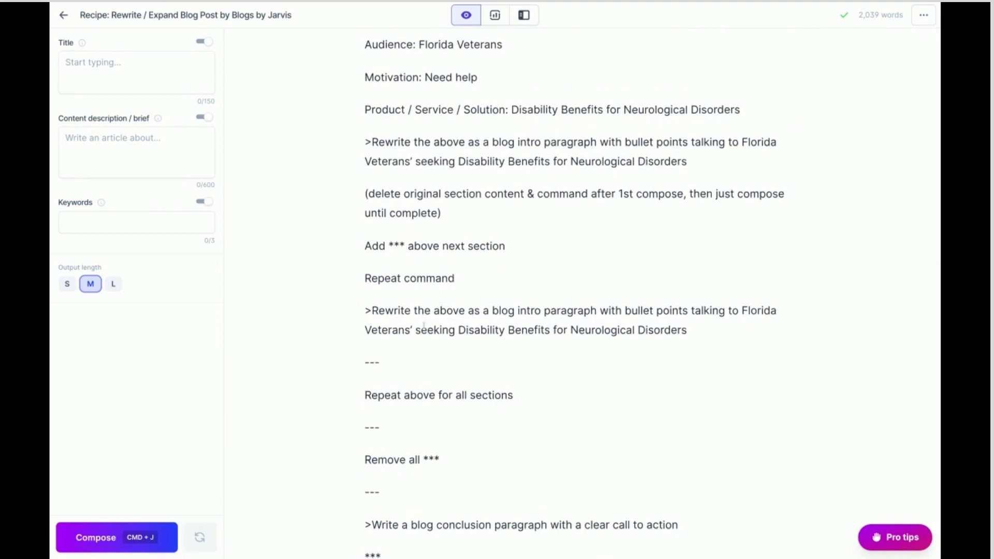
{"action": "scroll", "coordinate": [518, 352], "scroll_direction": "down", "scroll_amount": 3}
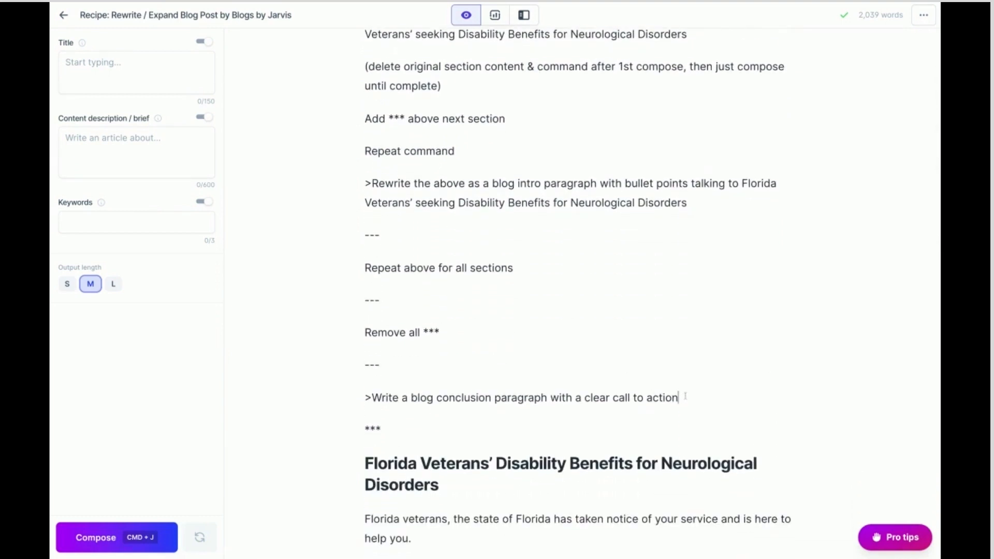
{"action": "left_click_drag", "start_coordinate": [680, 397], "coordinate": [355, 390]}
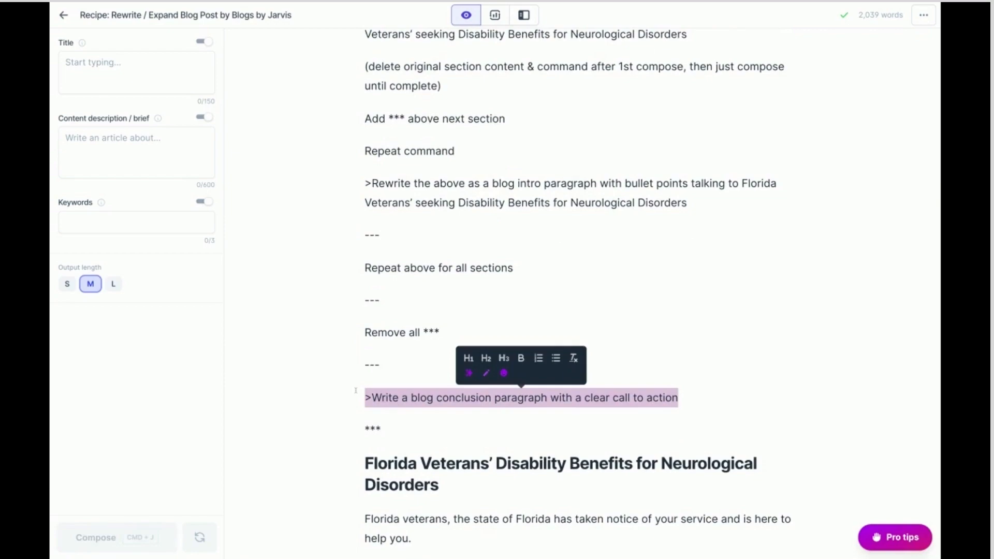
{"action": "scroll", "coordinate": [700, 368], "scroll_direction": "down", "scroll_amount": 20}
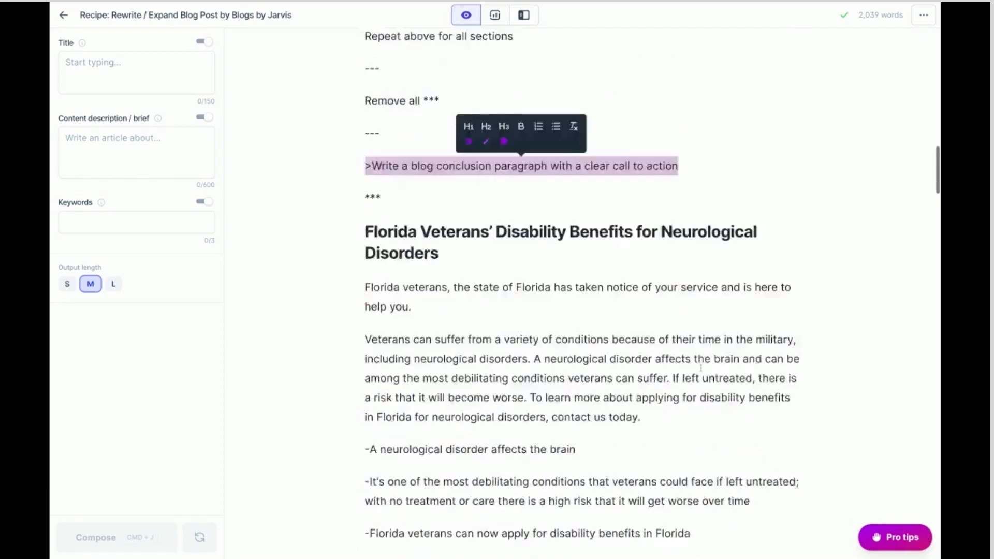
{"action": "scroll", "coordinate": [470, 138], "scroll_direction": "down", "scroll_amount": 15}
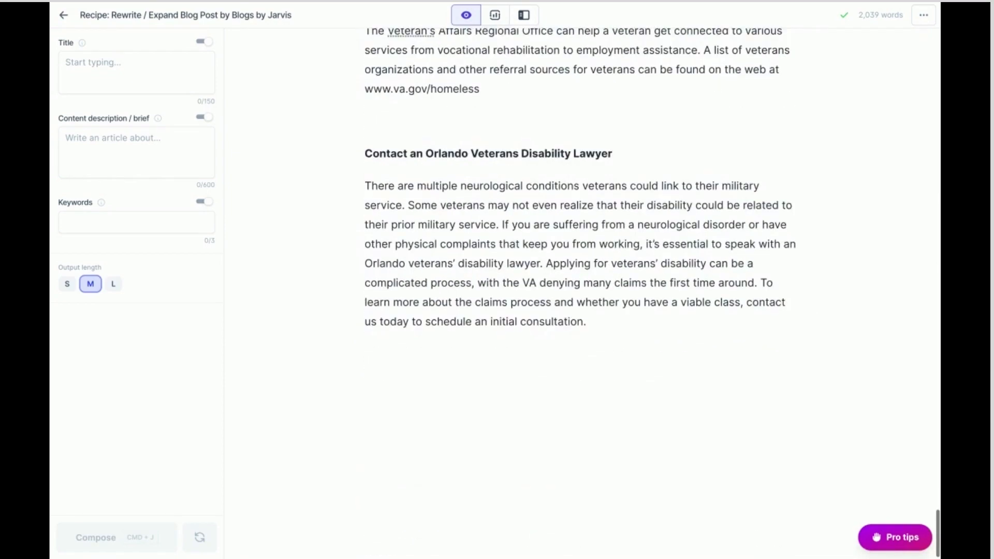
Insert a *** separator above "Contact an Orlando Veterans Disability Lawyer" and format that line as a heading.
{"action": "left_click", "coordinate": [384, 129]}
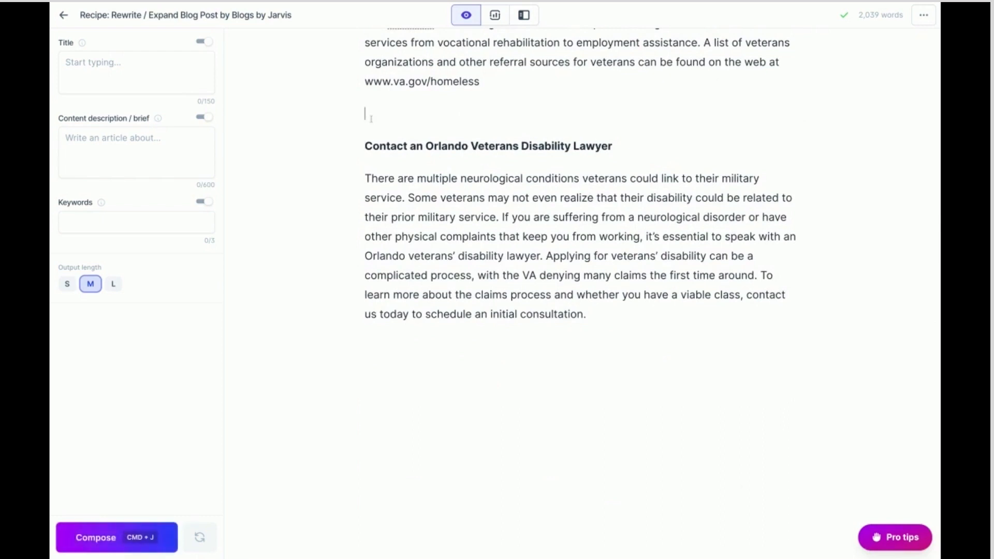
{"action": "type", "text": "***"}
{"action": "left_click_drag", "start_coordinate": [629, 143], "coordinate": [364, 146]}
{"action": "left_click", "coordinate": [457, 111]}
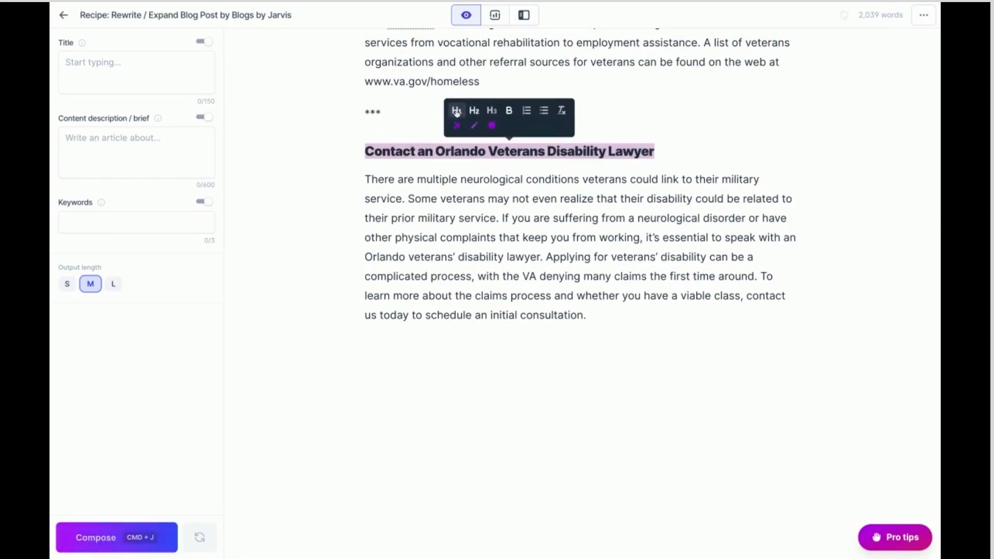
Paste the conclusion paragraph command below the Contact an Orlando Veterans Disability Lawyer text and compose from it.
{"action": "left_click", "coordinate": [616, 315]}
{"action": "key", "text": "Return"}
{"action": "scroll", "coordinate": [615, 315], "scroll_direction": "up", "scroll_amount": 20}
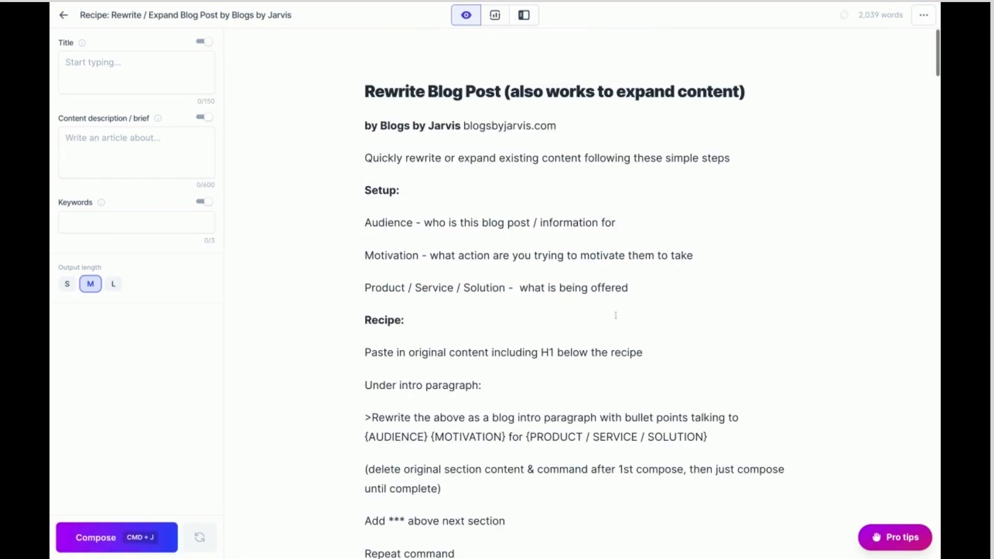
{"action": "scroll", "coordinate": [580, 289], "scroll_direction": "down", "scroll_amount": 20}
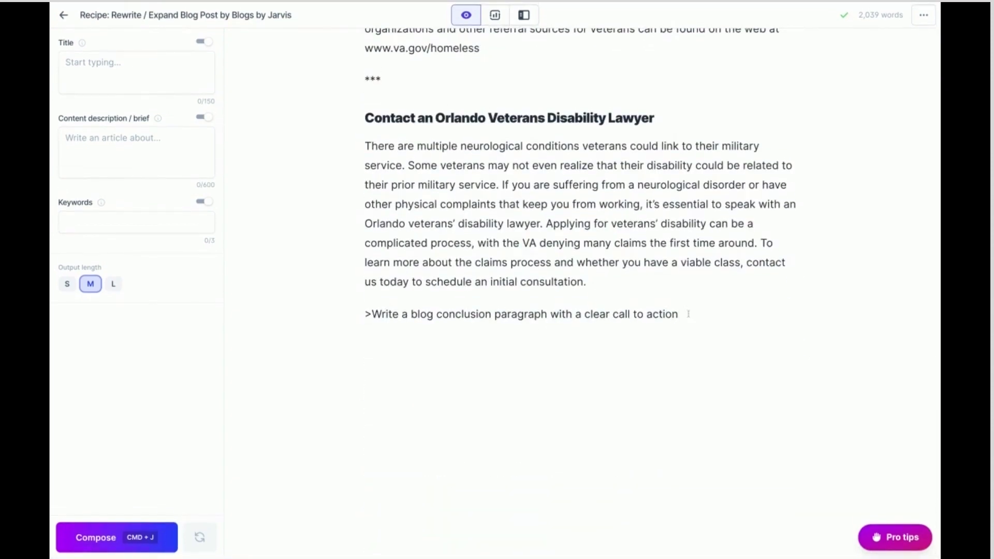
{"action": "key", "text": "super+j"}
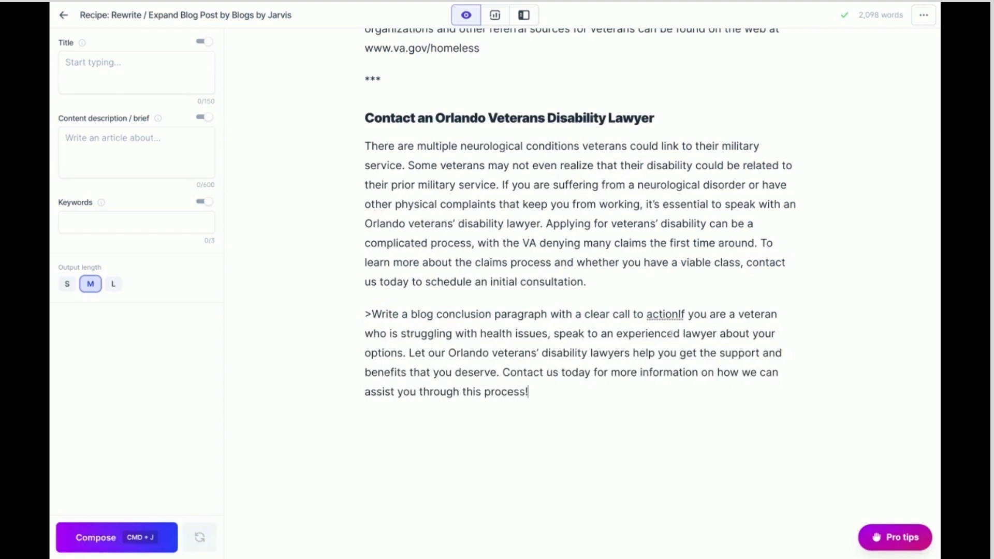
Split the generated conclusion from the command and push it several blank lines further down.
{"action": "left_click_drag", "start_coordinate": [679, 315], "coordinate": [528, 392]}
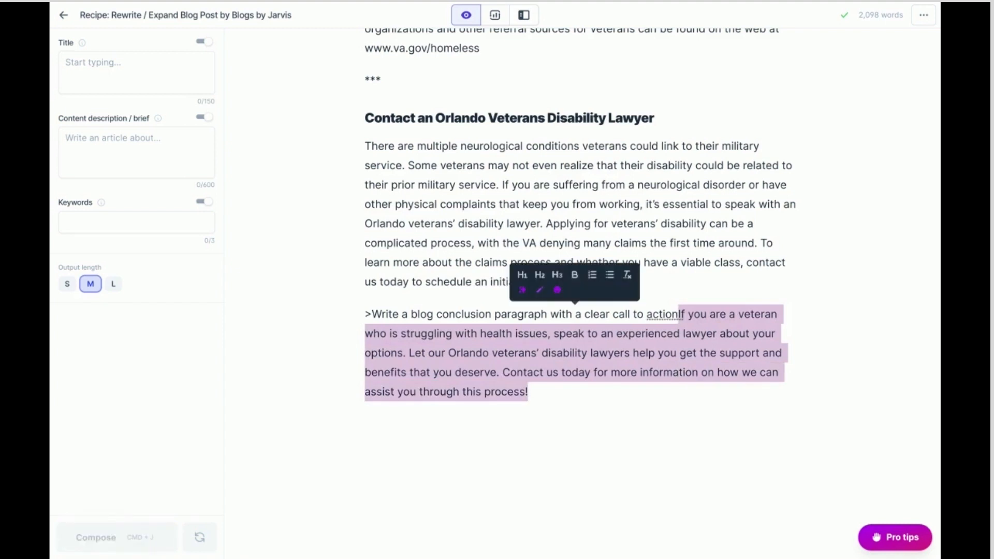
{"action": "left_click", "coordinate": [679, 314]}
{"action": "key", "text": "Return"}
{"action": "key", "text": "Return"}
{"action": "key", "text": "Return"}
{"action": "key", "text": "Return"}
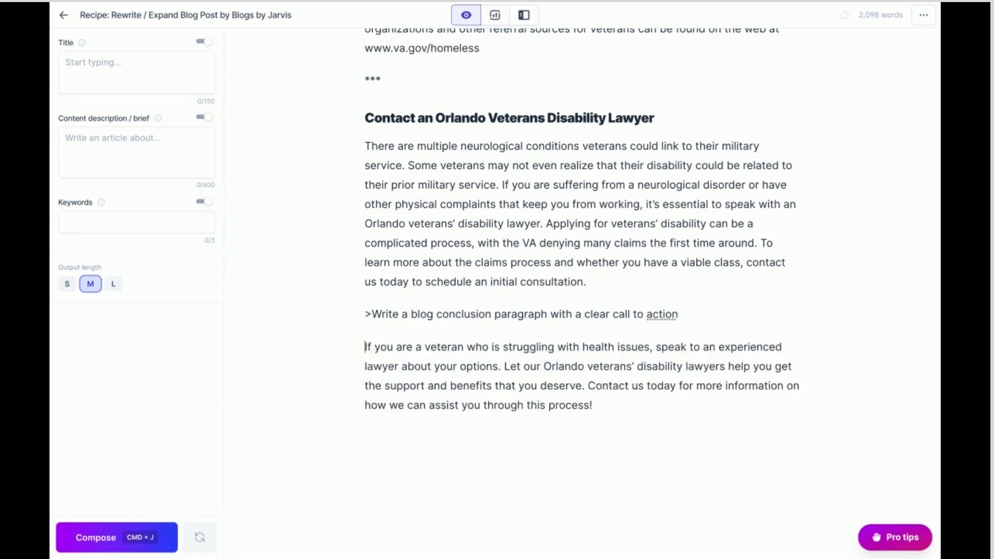
{"action": "key", "text": "Return"}
{"action": "key", "text": "Return"}
{"action": "key", "text": "Return"}
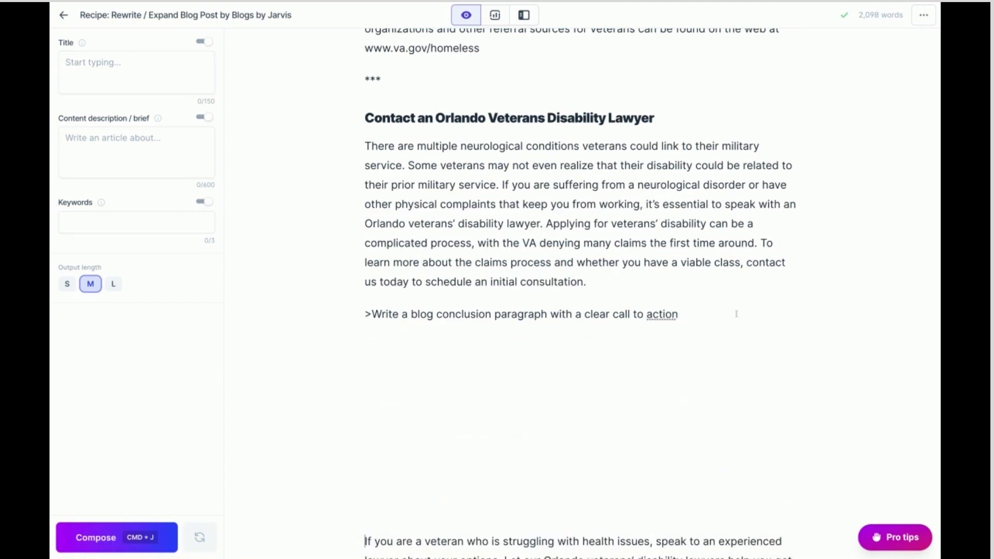
Remove the *** separator above the Orlando lawyer heading and compose another conclusion from the command.
{"action": "double_click", "coordinate": [395, 82]}
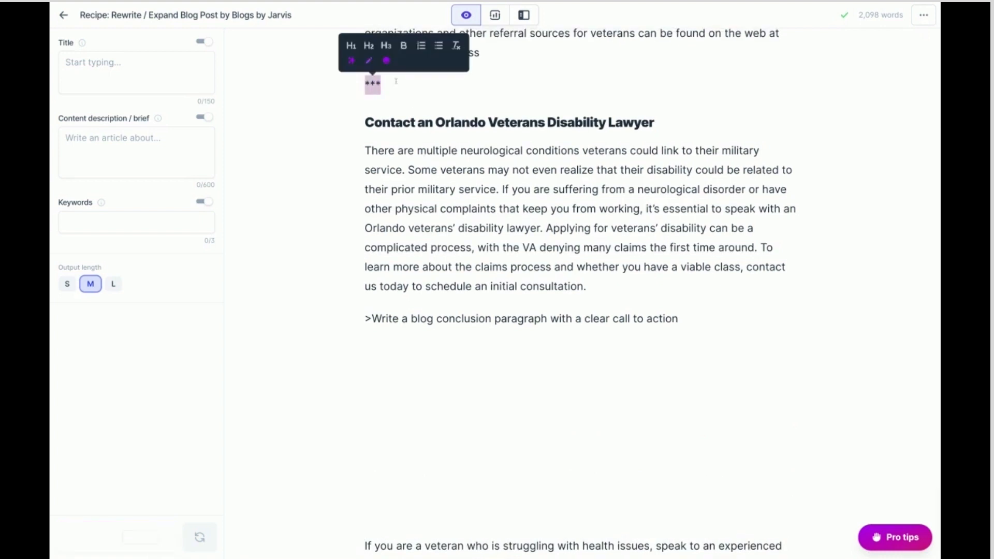
{"action": "key", "text": "BackSpace"}
{"action": "key", "text": "BackSpace"}
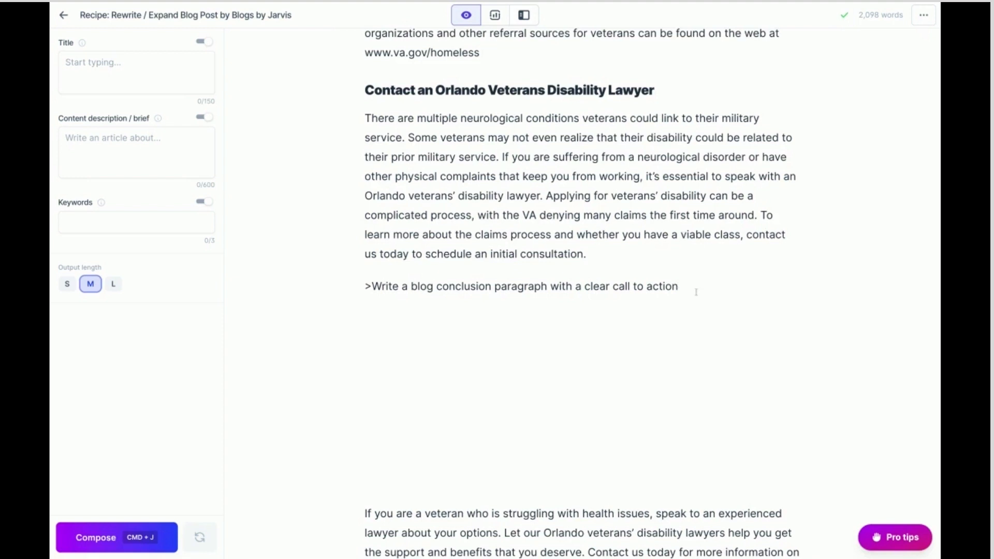
{"action": "key", "text": "super+j"}
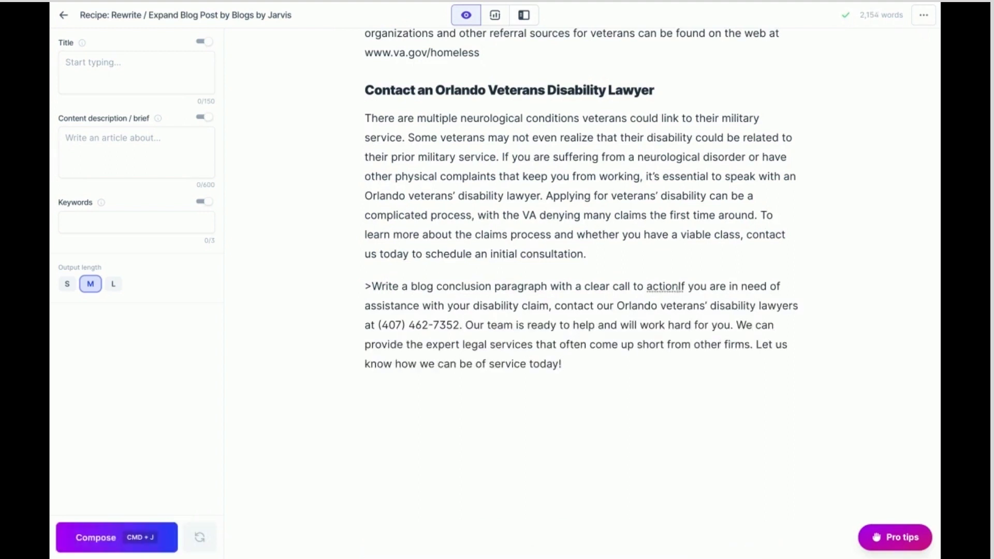
Move the second conclusion into its own paragraph, leave a blank line above it, and compose a third version from the command.
{"action": "key", "text": "Return"}
{"action": "scroll", "coordinate": [579, 290], "scroll_direction": "down", "scroll_amount": 4}
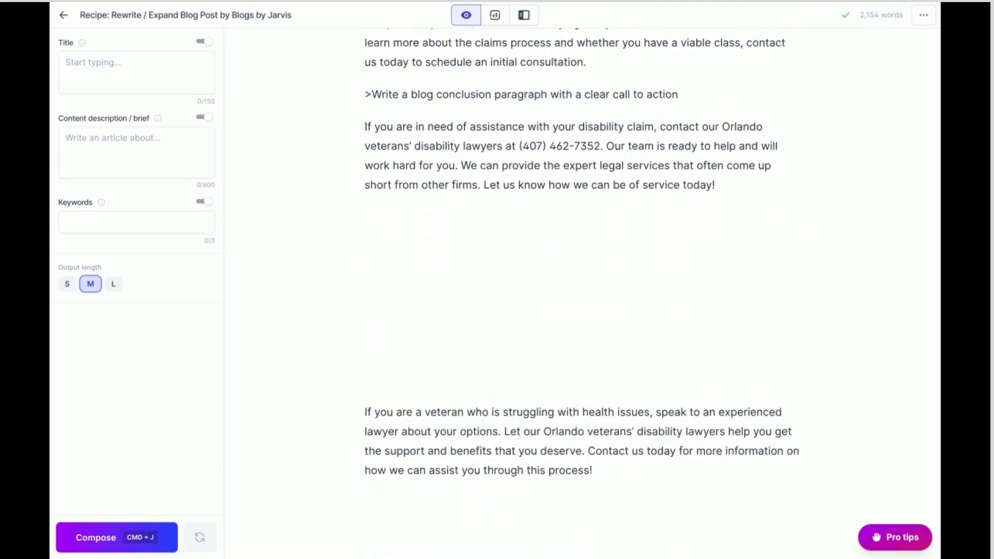
{"action": "scroll", "coordinate": [744, 286], "scroll_direction": "up", "scroll_amount": 3}
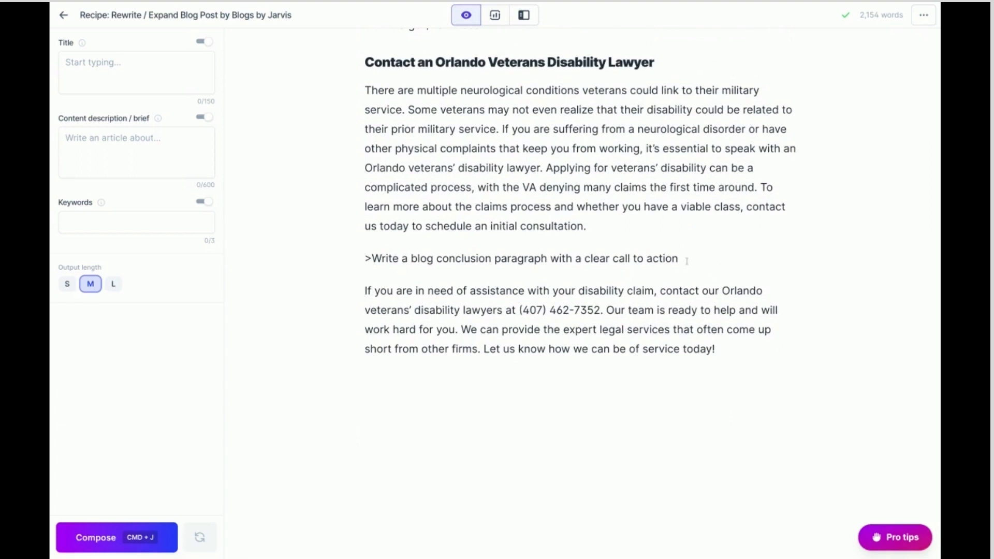
{"action": "key", "text": "Return"}
{"action": "left_click", "coordinate": [681, 259]}
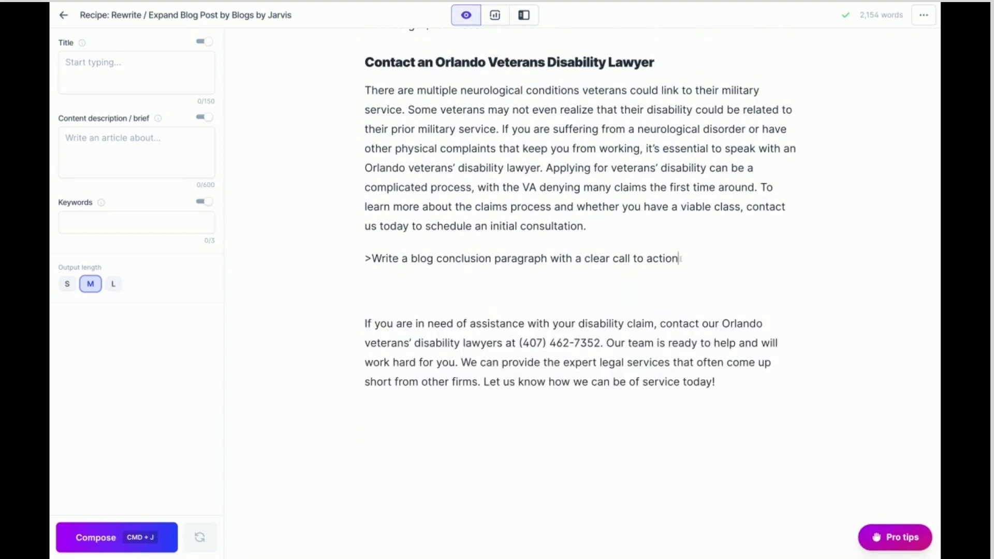
{"action": "key", "text": "super+j"}
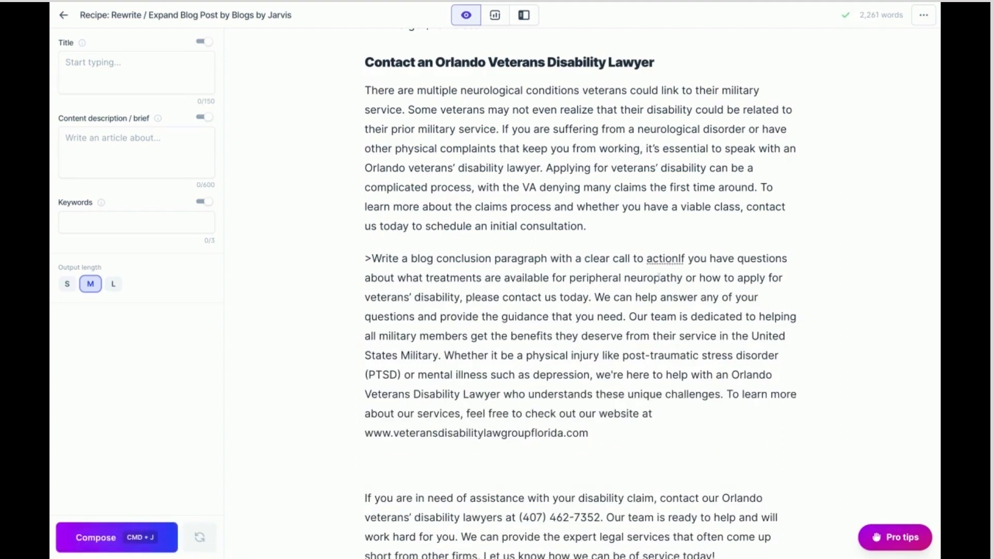
Delete the original lawyer paragraph with the conclusion command, and remove the blank line between the two newest conclusion paragraphs.
{"action": "left_click_drag", "start_coordinate": [678, 258], "coordinate": [362, 99]}
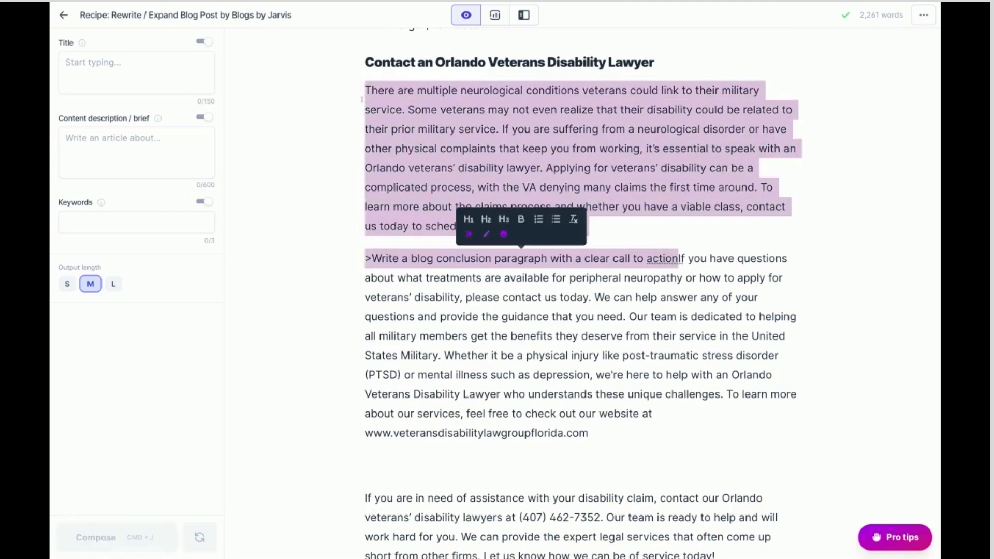
{"action": "key", "text": "BackSpace"}
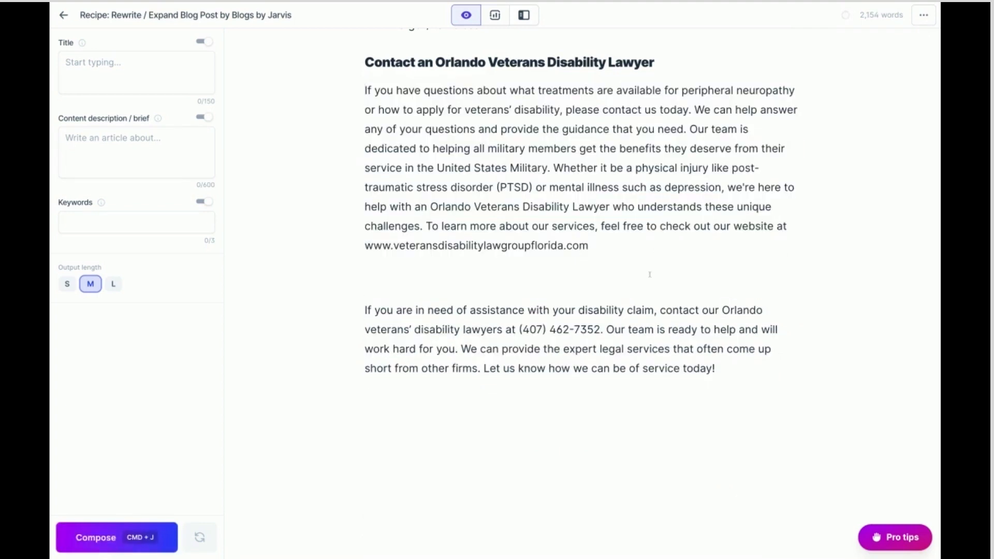
{"action": "left_click", "coordinate": [649, 274]}
{"action": "scroll", "coordinate": [501, 315], "scroll_direction": "down", "scroll_amount": 1}
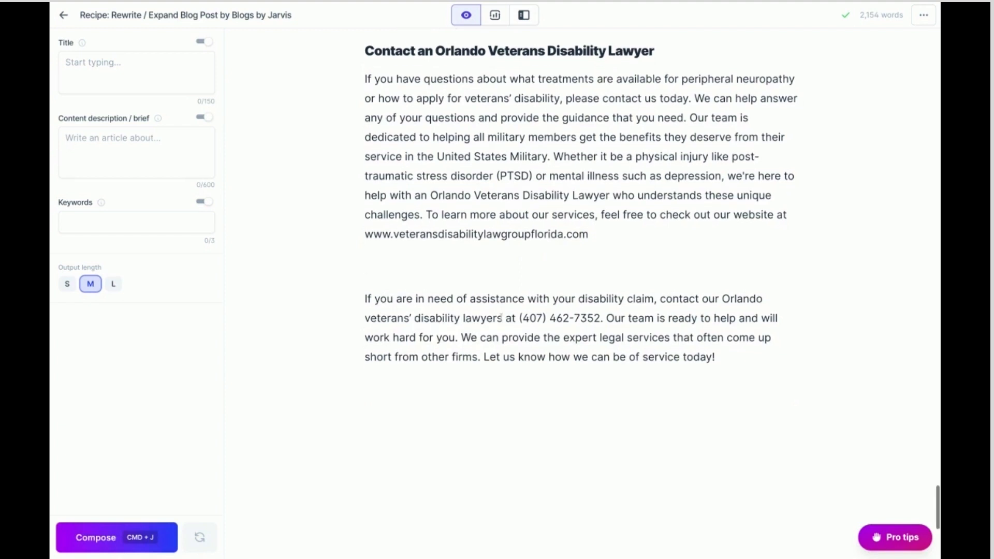
{"action": "mouse_move", "coordinate": [388, 268]}
{"action": "left_mouse_down"}
{"action": "mouse_move", "coordinate": [399, 335]}
{"action": "mouse_move", "coordinate": [389, 269]}
{"action": "left_mouse_up"}
{"action": "scroll", "coordinate": [399, 324], "scroll_direction": "down", "scroll_amount": 5}
{"action": "scroll", "coordinate": [389, 268], "scroll_direction": "up", "scroll_amount": 4}
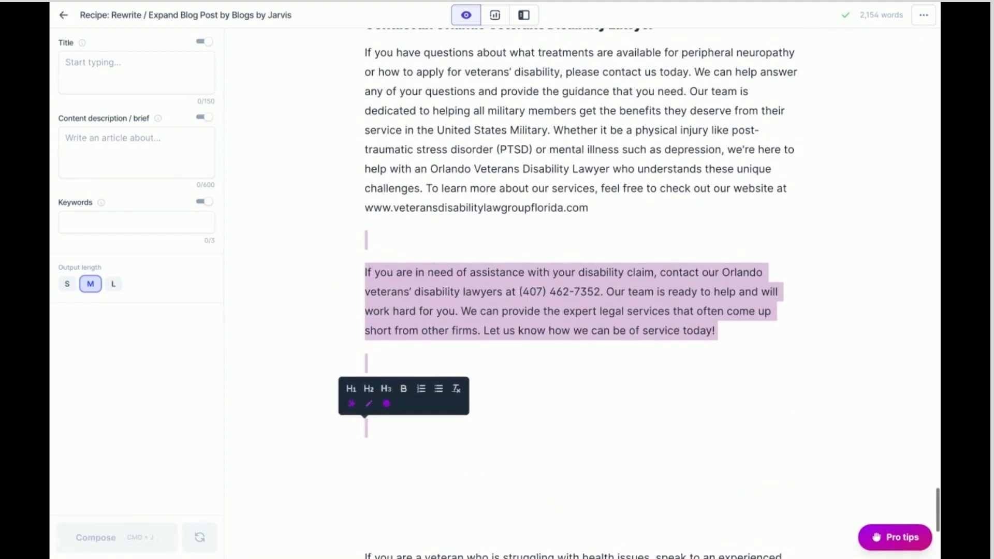
{"action": "left_click", "coordinate": [587, 238]}
{"action": "key", "text": "Down"}
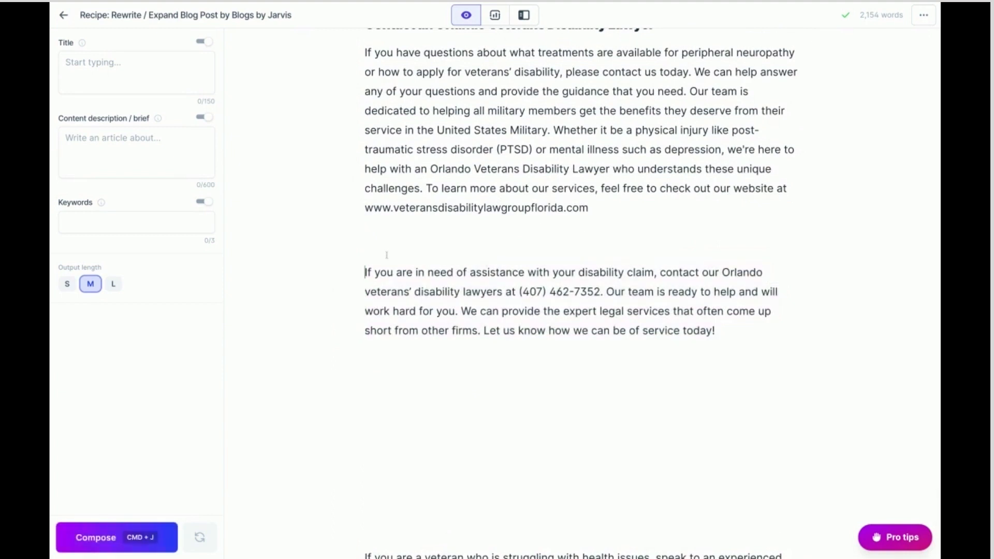
{"action": "key", "text": "BackSpace"}
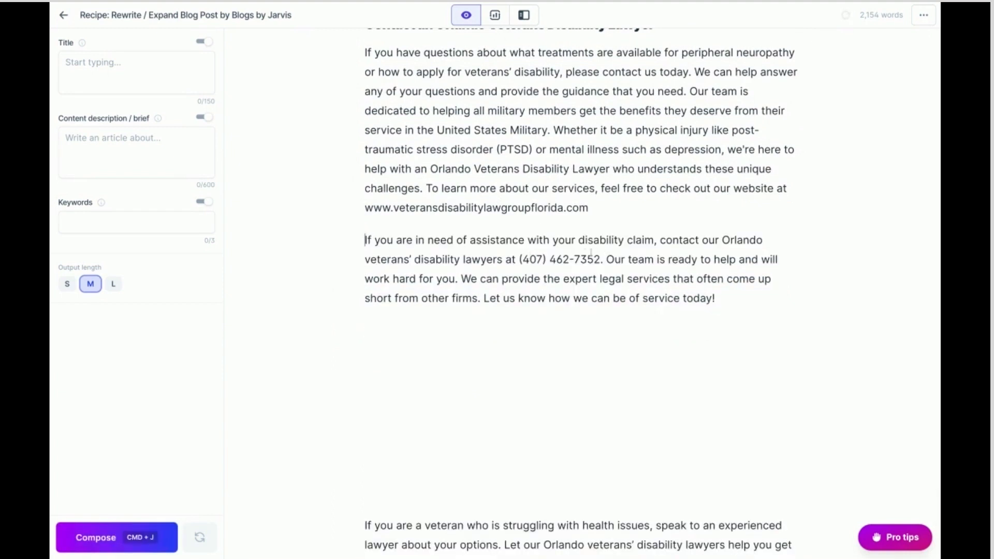
Delete the first generated conclusion, starting "If you are a veteran who is struggling", together with the blank lines above it.
{"action": "scroll", "coordinate": [609, 315], "scroll_direction": "down", "scroll_amount": 3}
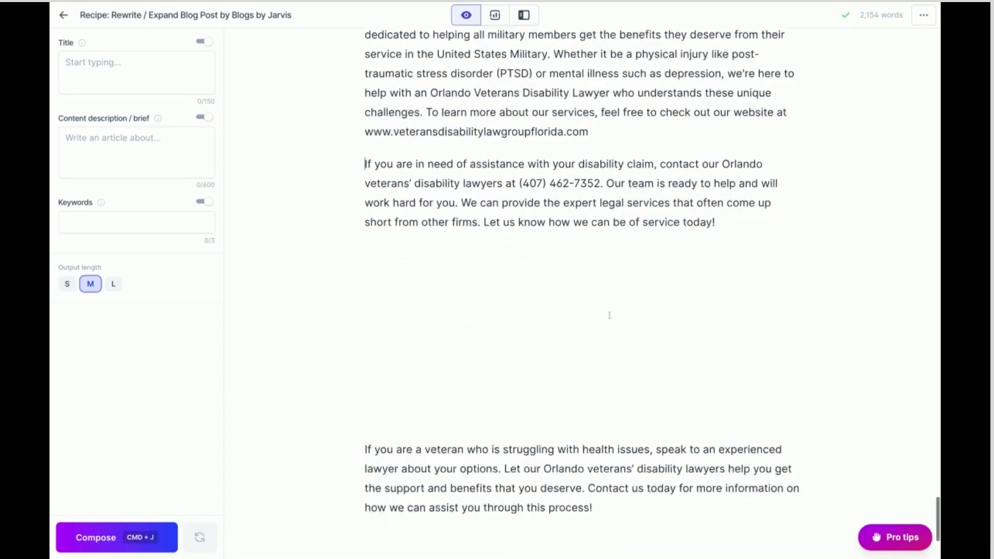
{"action": "mouse_move", "coordinate": [401, 256]}
{"action": "left_mouse_down"}
{"action": "mouse_move", "coordinate": [471, 420]}
{"action": "mouse_move", "coordinate": [637, 440]}
{"action": "mouse_move", "coordinate": [651, 464]}
{"action": "left_mouse_up"}
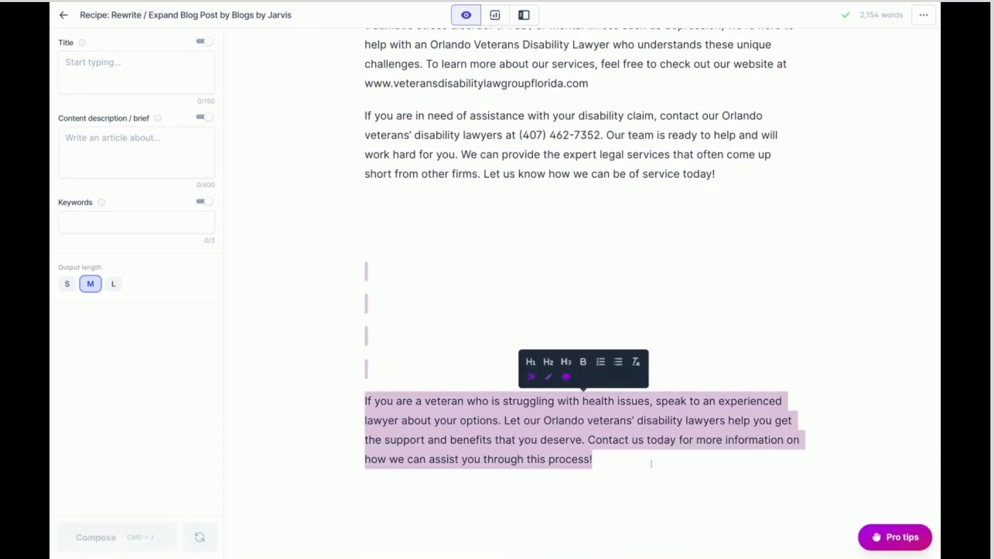
{"action": "key", "text": "BackSpace"}
{"action": "key", "text": "BackSpace"}
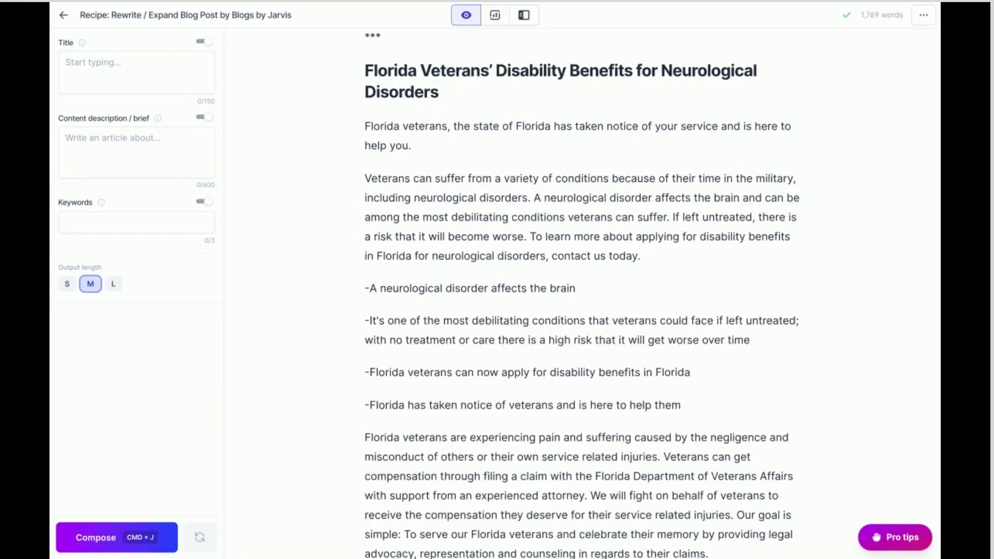
Review the rewritten post from its title through the Peripheral Neuropathy section.
{"action": "scroll", "coordinate": [582, 295], "scroll_direction": "down", "scroll_amount": 10}
{"action": "scroll", "coordinate": [582, 295], "scroll_direction": "down", "scroll_amount": 12}
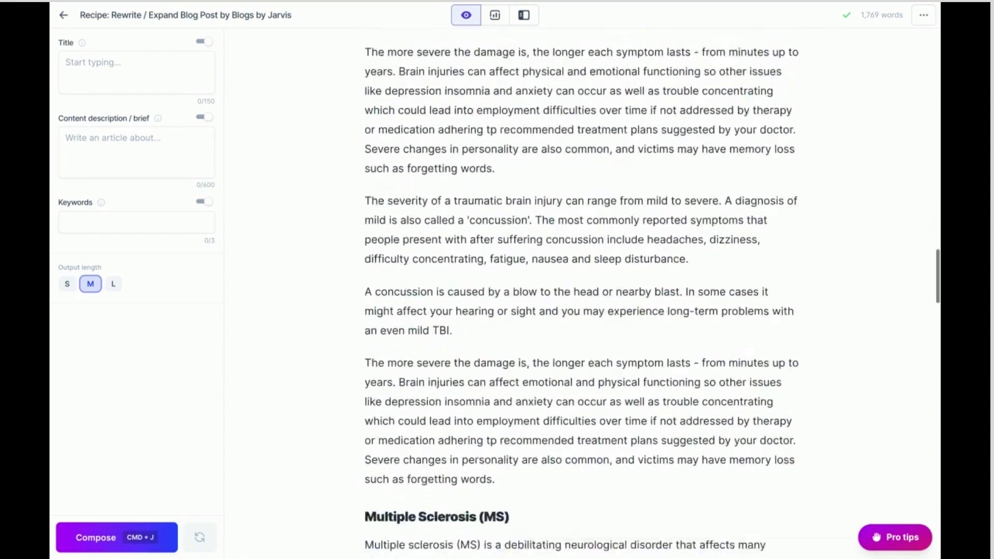
{"action": "scroll", "coordinate": [580, 289], "scroll_direction": "down", "scroll_amount": 18}
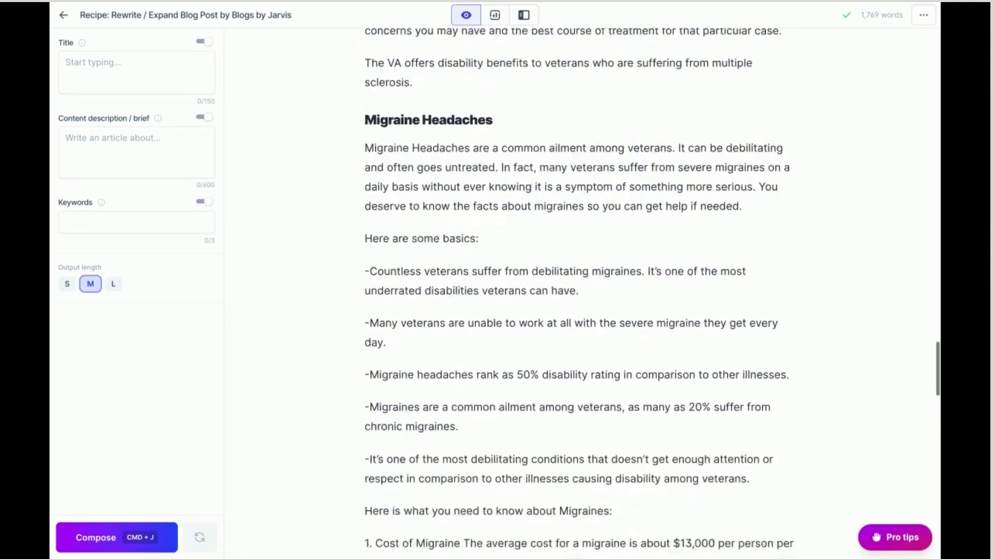
{"action": "scroll", "coordinate": [580, 289], "scroll_direction": "down", "scroll_amount": 14}
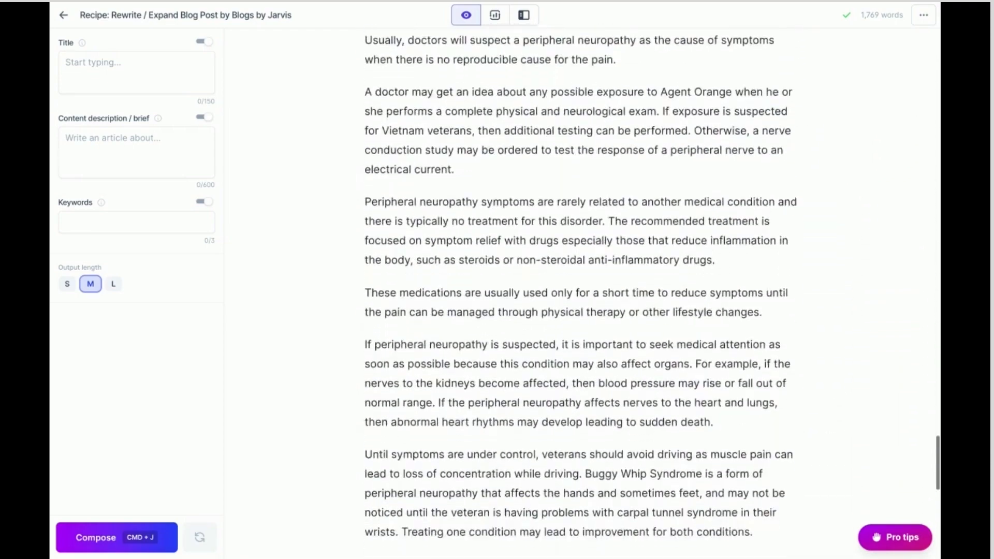
{"action": "scroll", "coordinate": [580, 289], "scroll_direction": "up", "scroll_amount": 20}
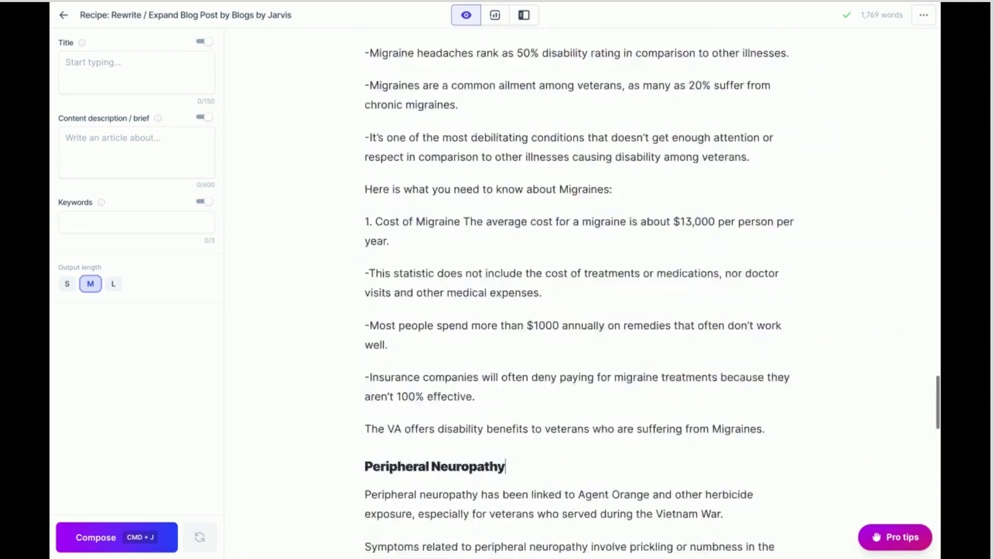
Delete all the recipe instructions and commands above the Florida Veterans' Disability Benefits title, including the blank line left before it.
{"action": "scroll", "coordinate": [579, 289], "scroll_direction": "down", "scroll_amount": 14}
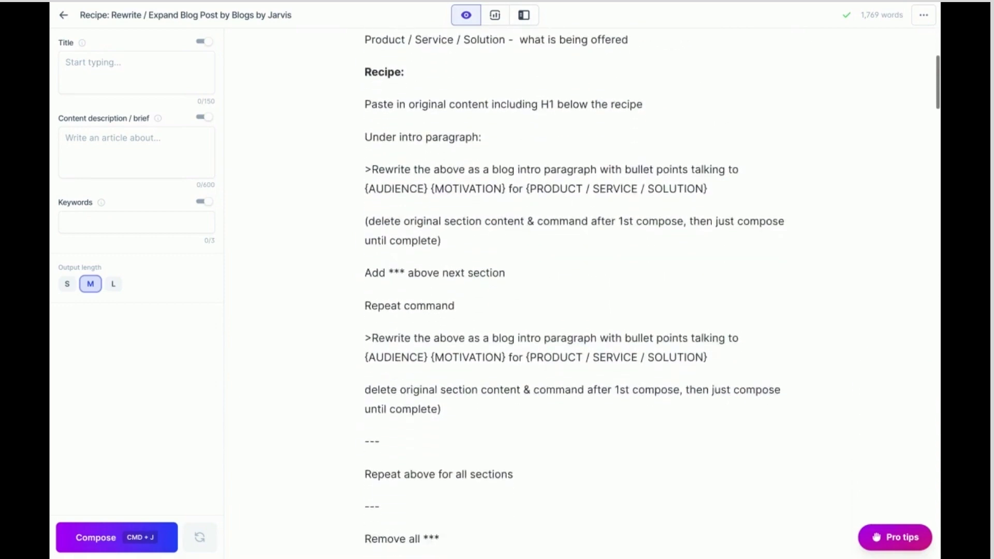
{"action": "scroll", "coordinate": [420, 313], "scroll_direction": "down", "scroll_amount": 8}
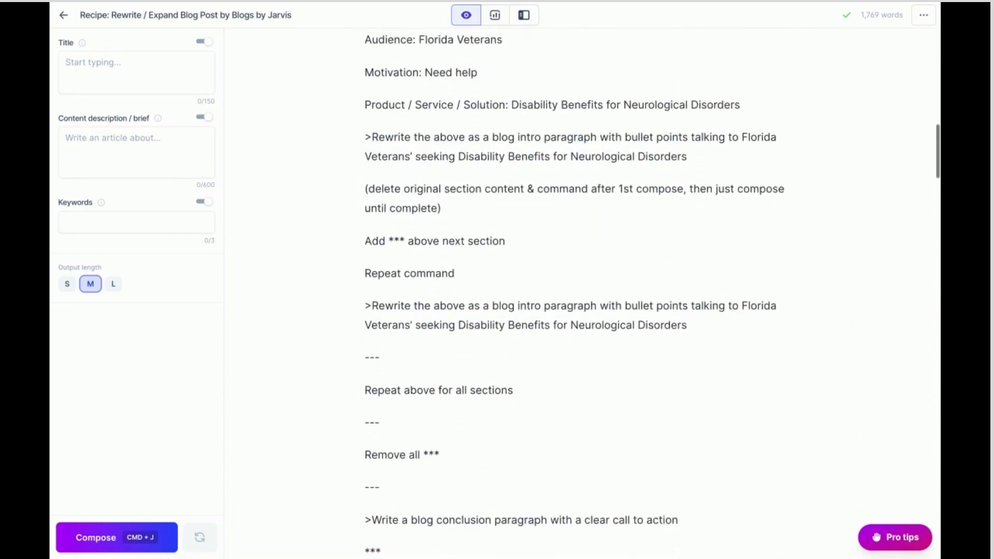
{"action": "left_click_drag", "start_coordinate": [420, 313], "coordinate": [365, 91]}
{"action": "scroll", "coordinate": [393, 303], "scroll_direction": "up", "scroll_amount": 12}
{"action": "scroll", "coordinate": [384, 274], "scroll_direction": "up", "scroll_amount": 10}
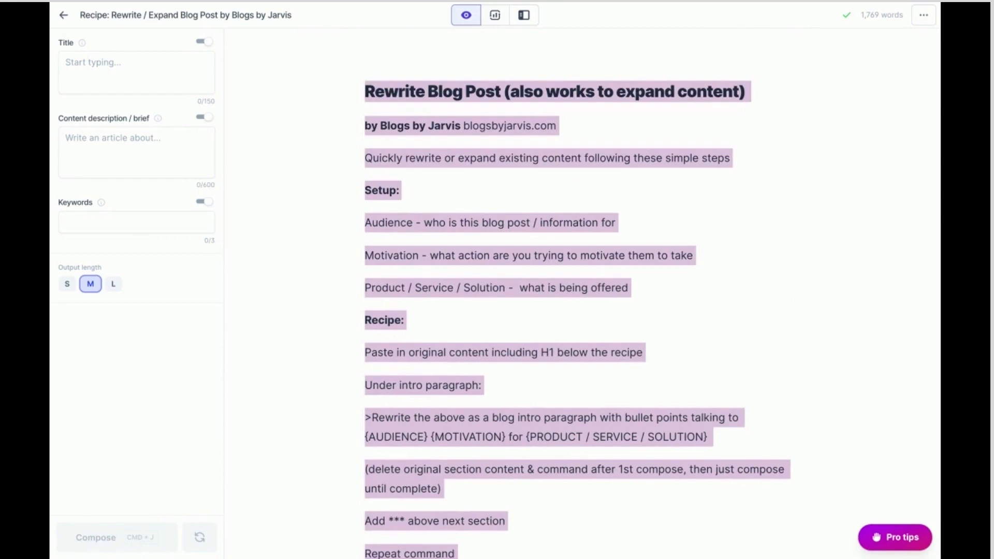
{"action": "key", "text": "BackSpace"}
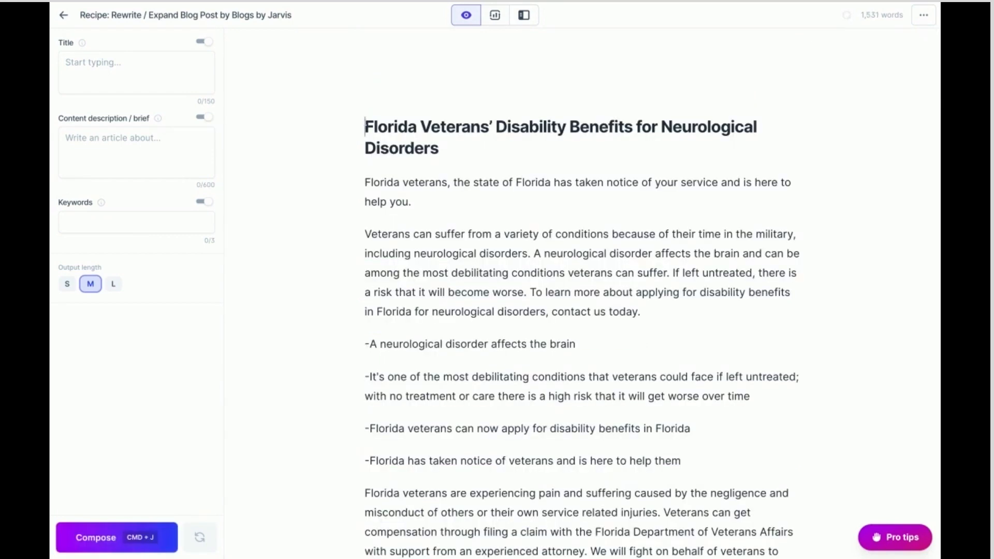
{"action": "key", "text": "BackSpace"}
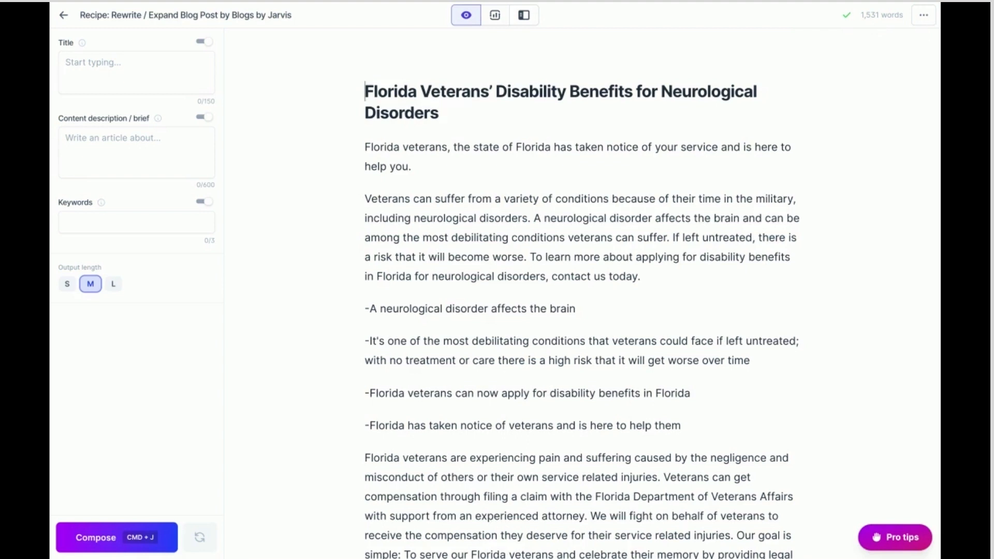
{"action": "scroll", "coordinate": [884, 222], "scroll_direction": "down", "scroll_amount": 1}
{"action": "scroll", "coordinate": [884, 221], "scroll_direction": "up", "scroll_amount": 1}
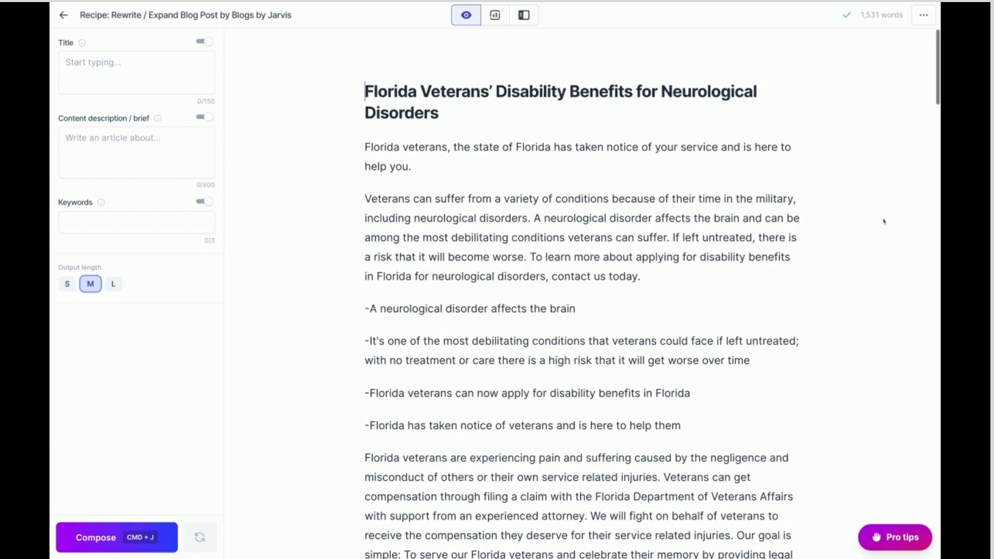